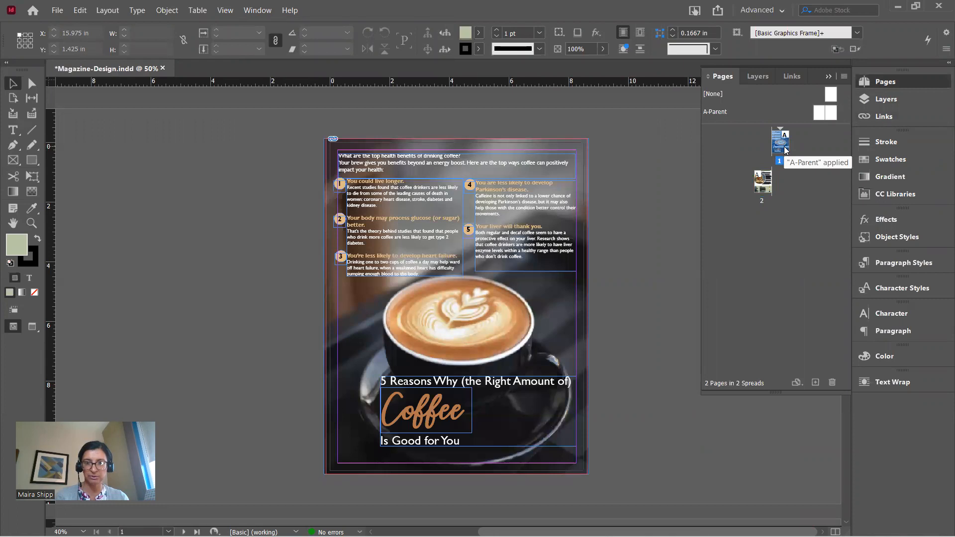
Draw a text frame about 4.3 in wide and 0.625 in high at the lower-left margin corner of the A-Parent spread's left page
double_click(766, 187)
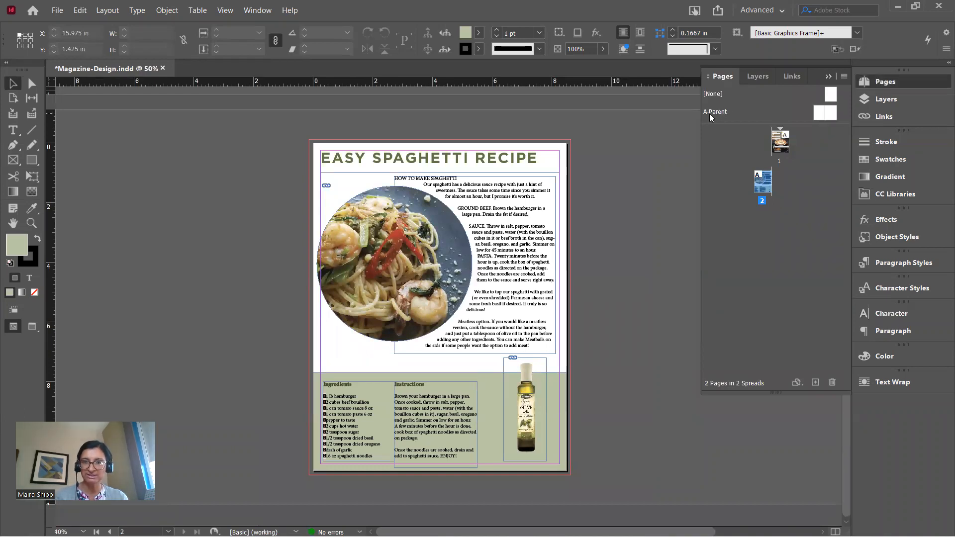
double_click(819, 112)
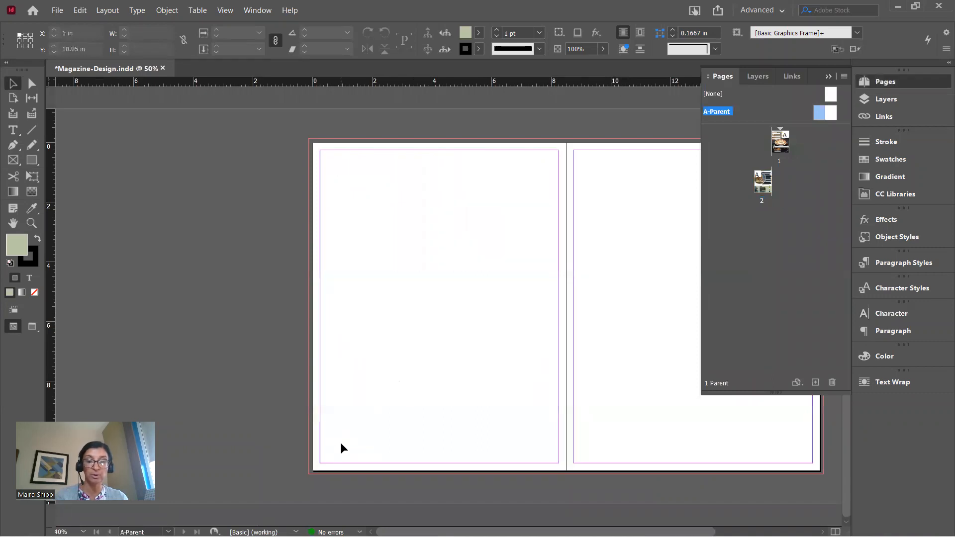
left_click(13, 130)
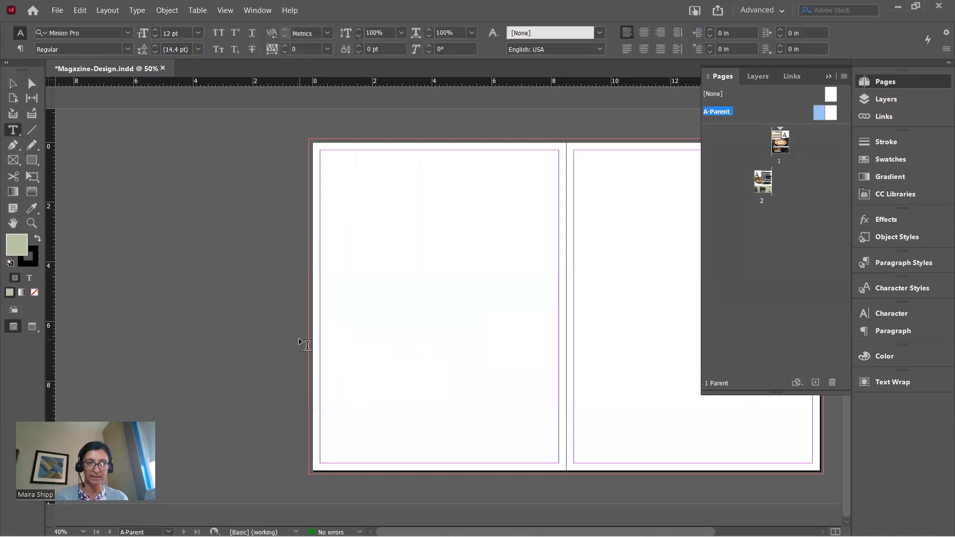
left_click_drag(321, 444, 448, 463)
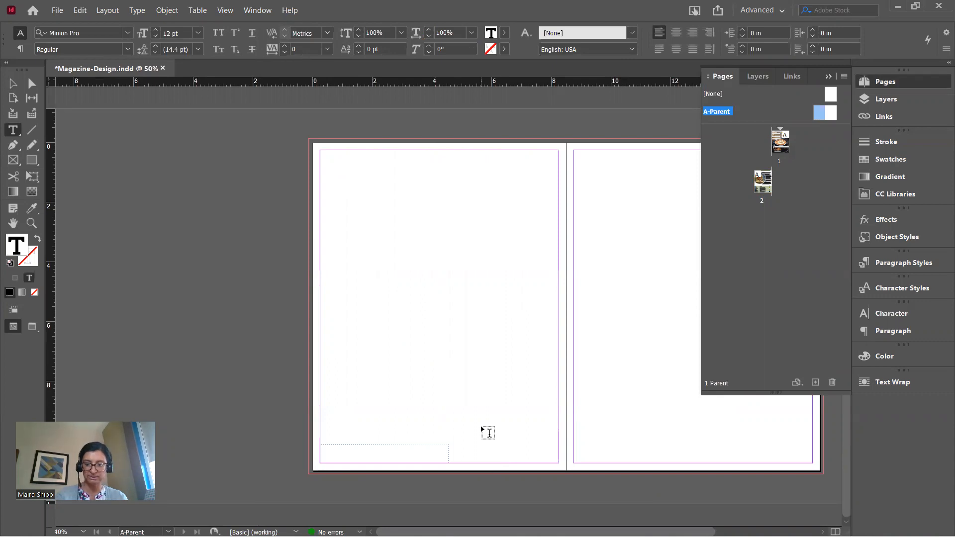
scroll(481, 429, "up", 3)
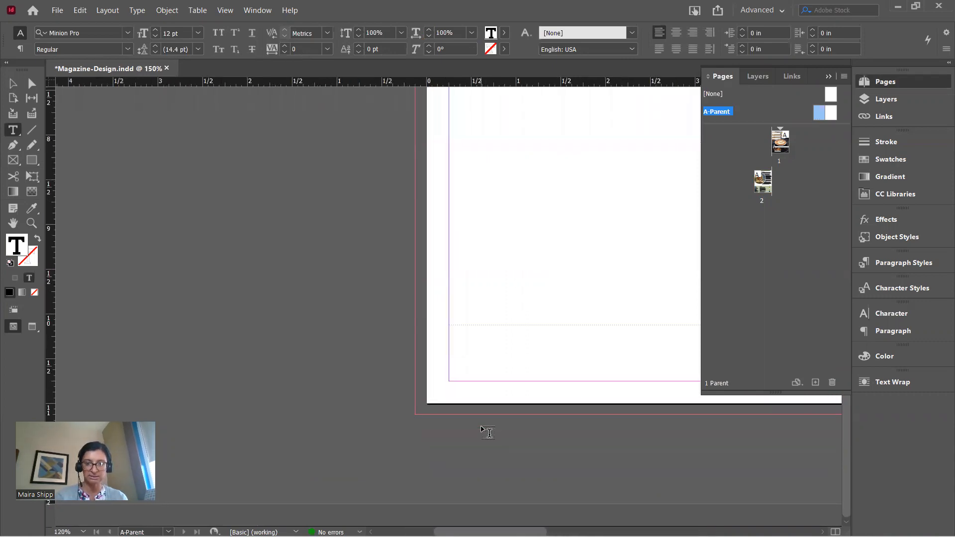
scroll(489, 432, "right", 8)
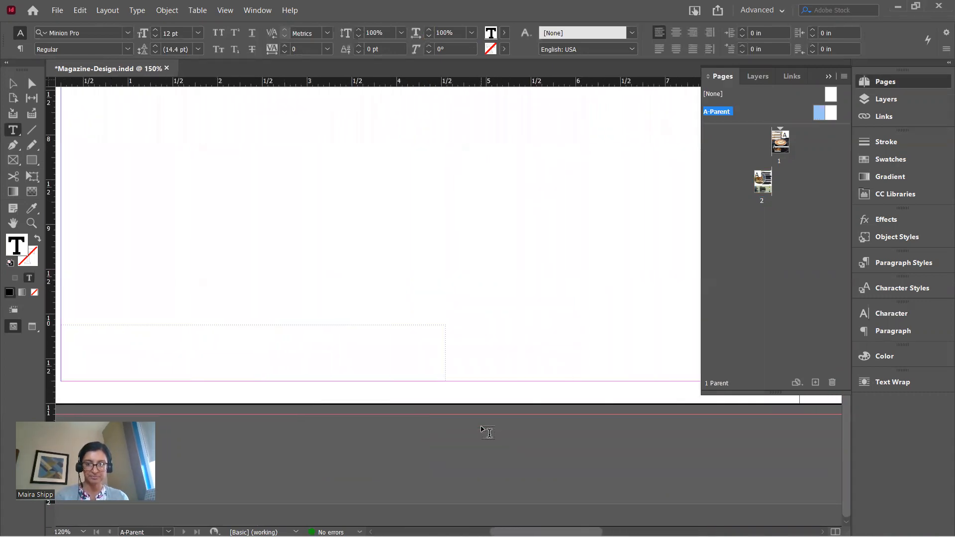
scroll(489, 432, "left", 4)
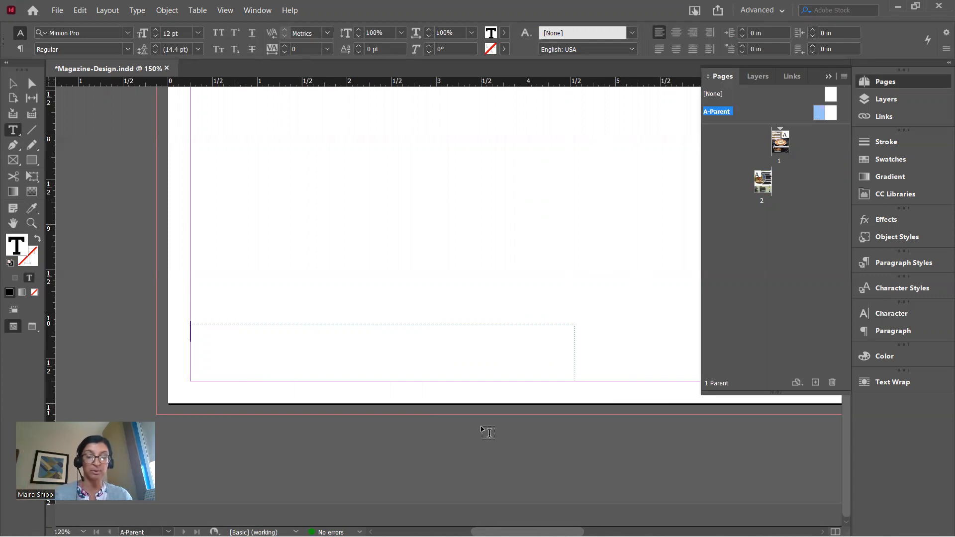
Enter the footer text "1 | January Edition" in the new frame on the parent page
type("1")
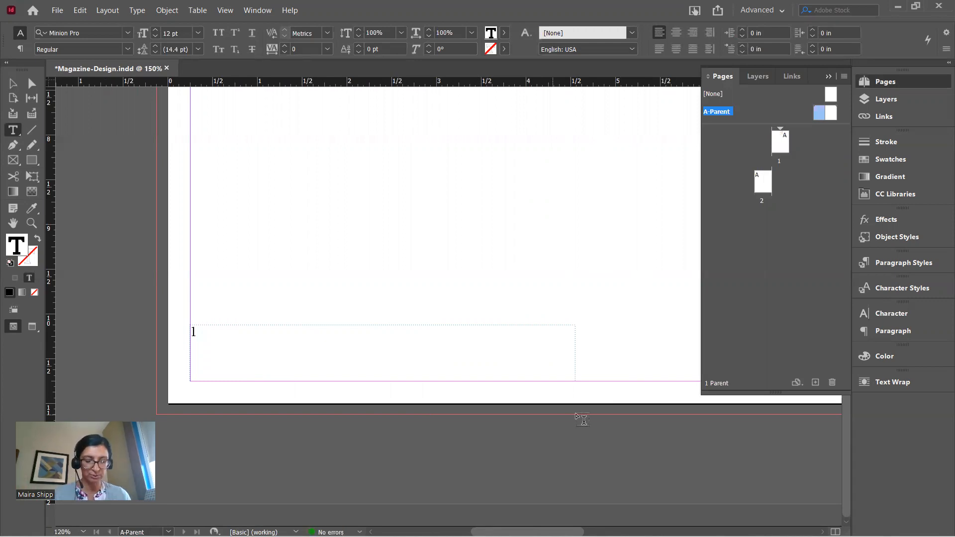
mouse_move(881, 535)
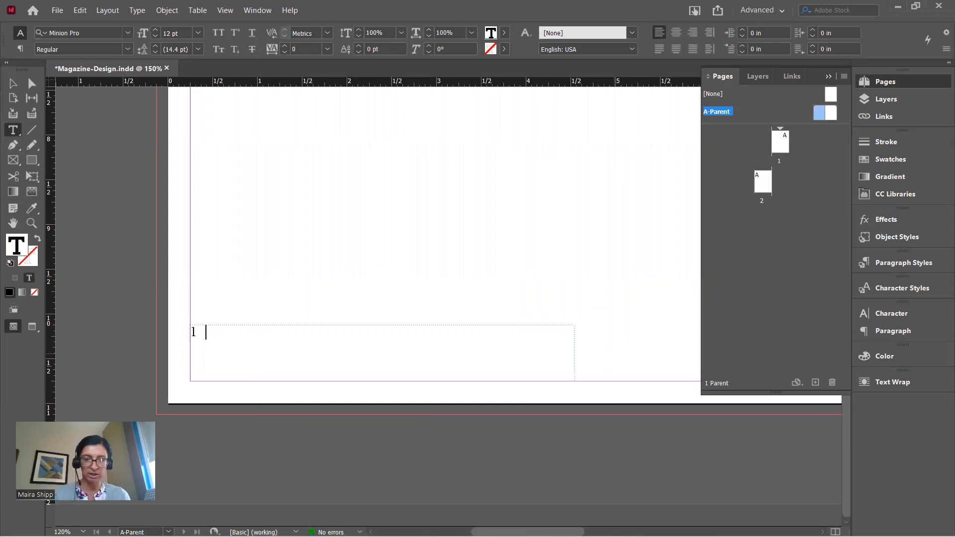
type("| ")
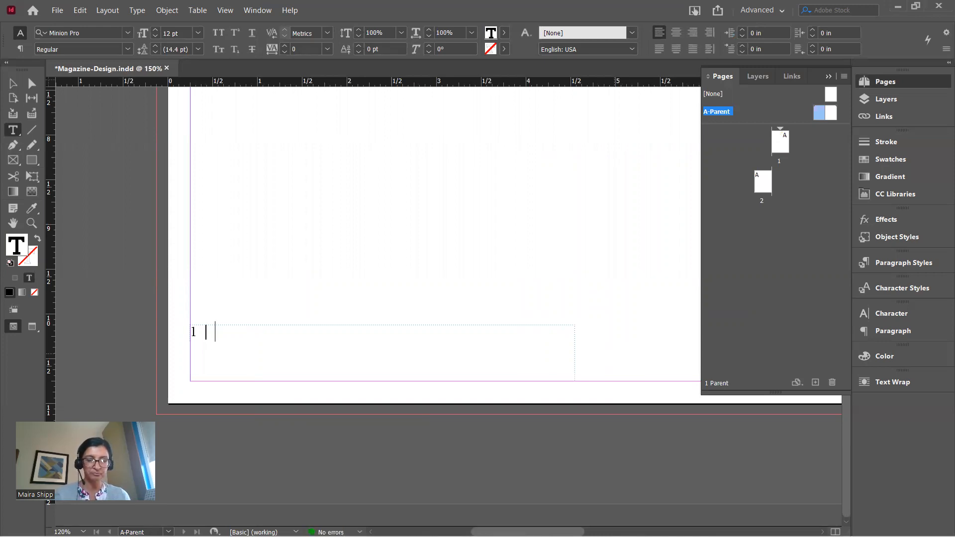
type("Jan")
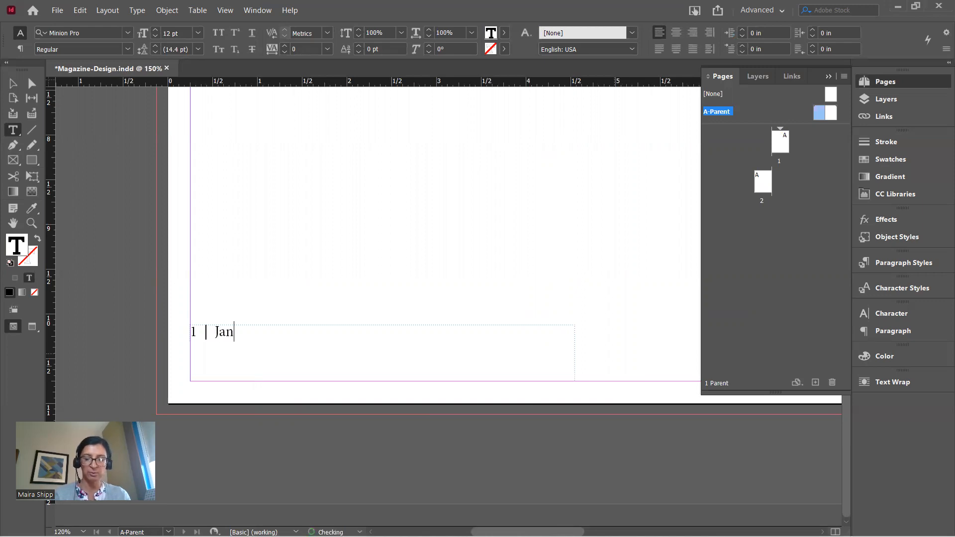
type("uary")
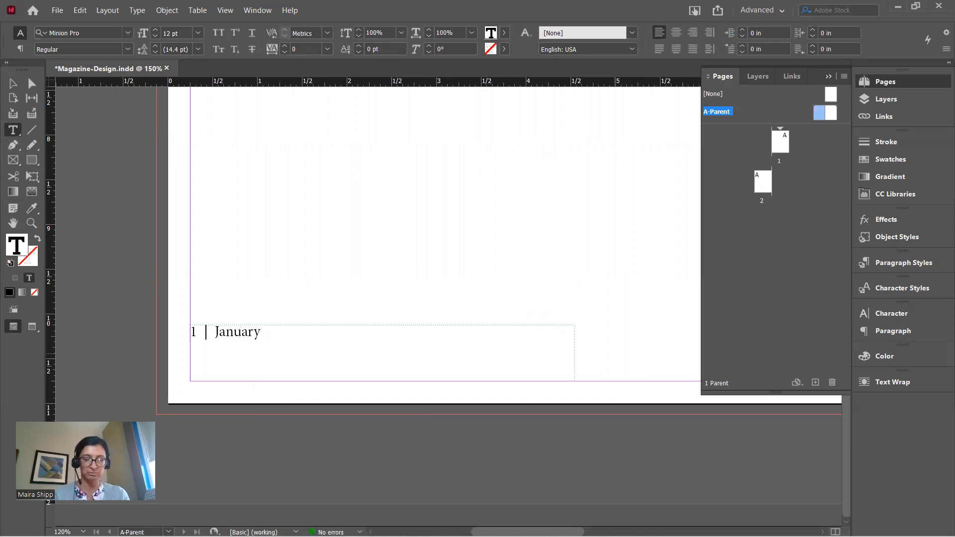
type(" Edition")
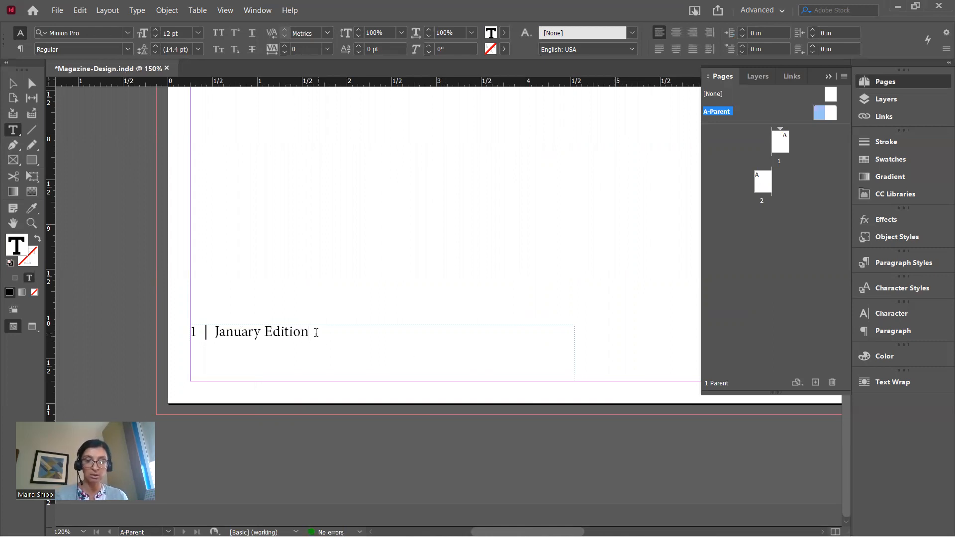
Change the font of the whole footer line to Gill Sans MT
left_click_drag(315, 333, 189, 331)
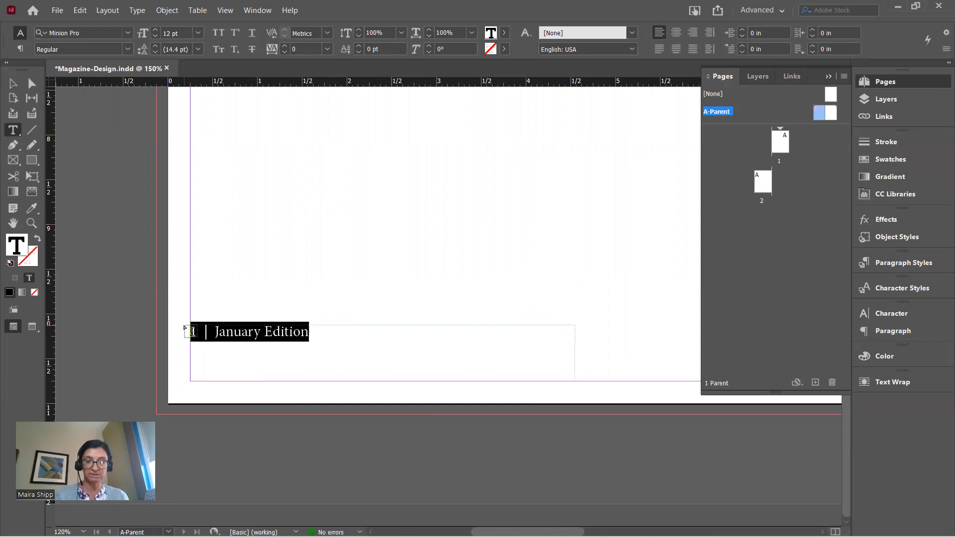
left_click(868, 316)
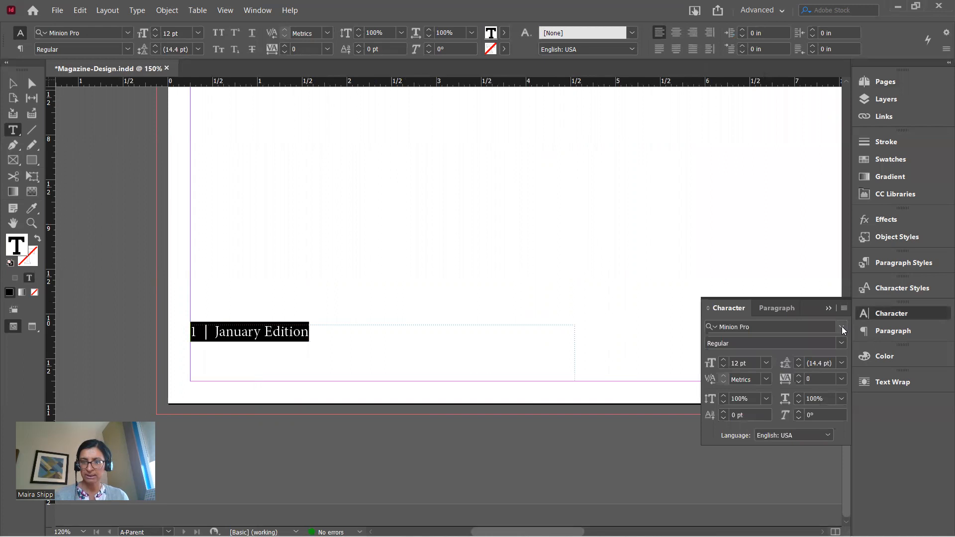
left_click(843, 329)
scroll(799, 140, "up", 15)
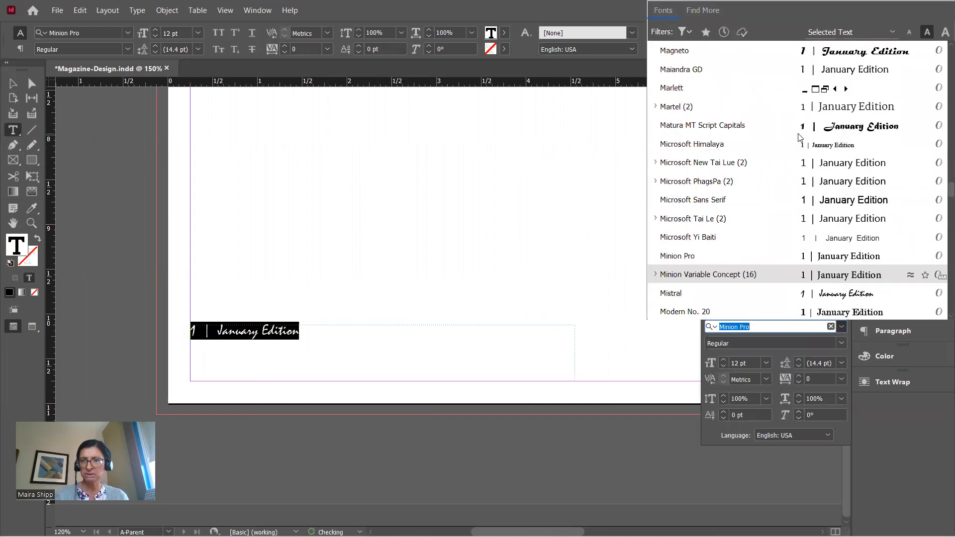
scroll(799, 137, "up", 20)
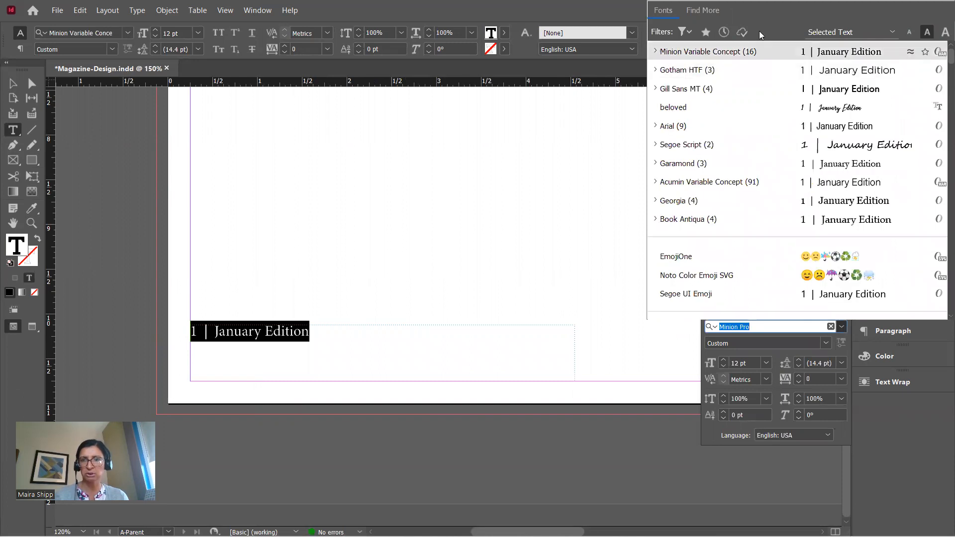
left_click(806, 95)
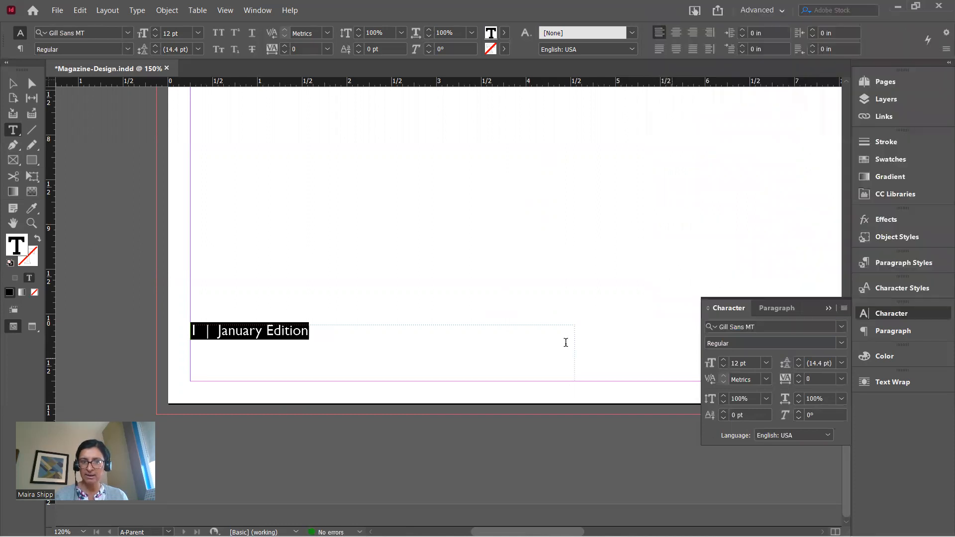
Apply All Caps to the words "January Edition" in the footer, leaving out the number and divider
left_click(324, 333)
left_click_drag(315, 332, 215, 327)
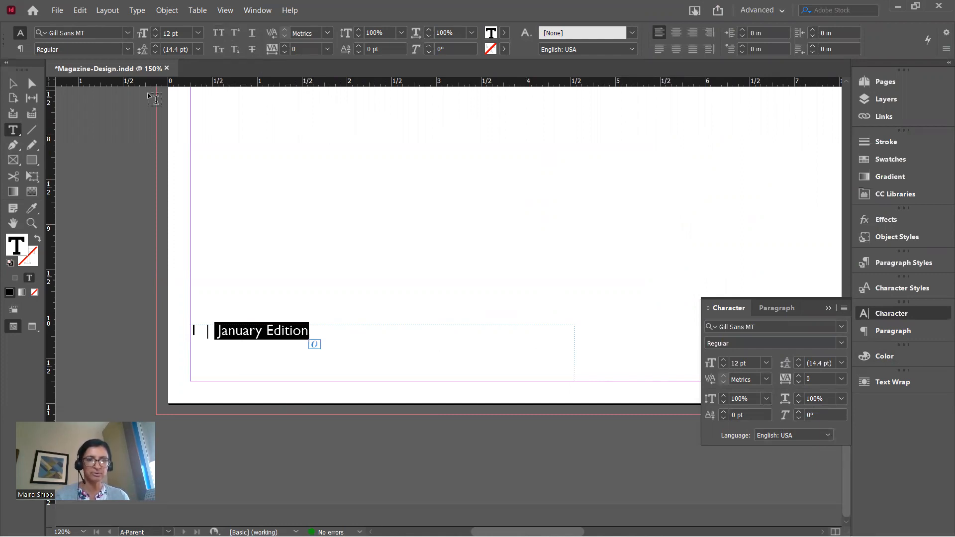
left_click(12, 85)
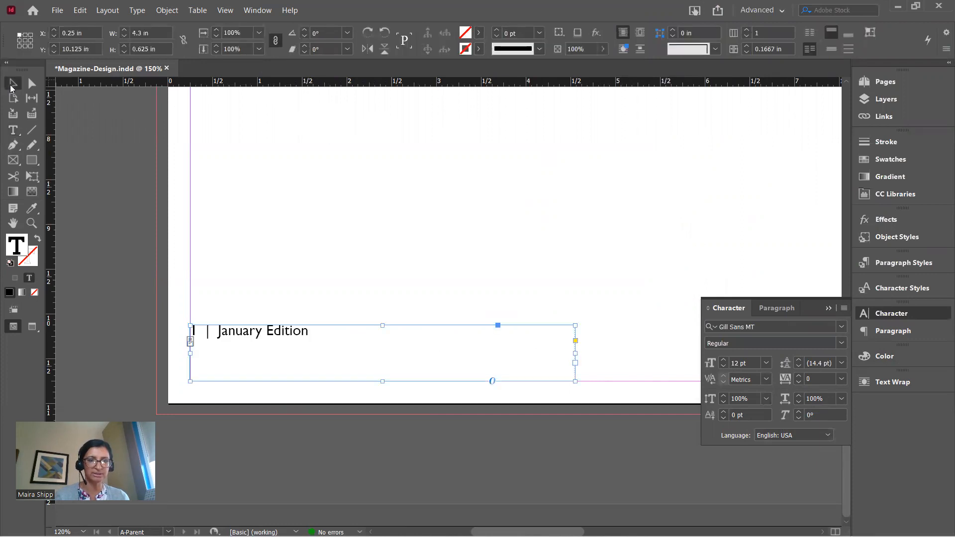
left_click(175, 201)
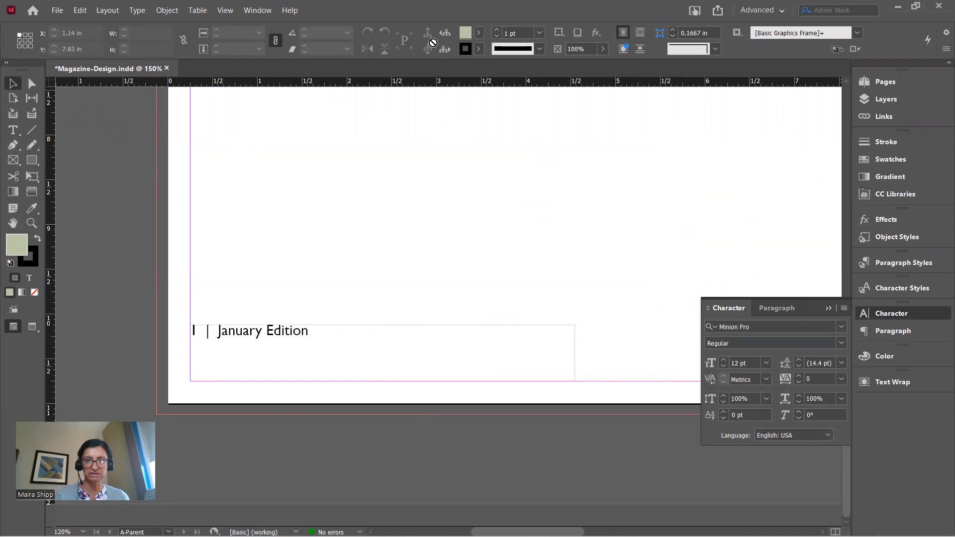
left_click(226, 336)
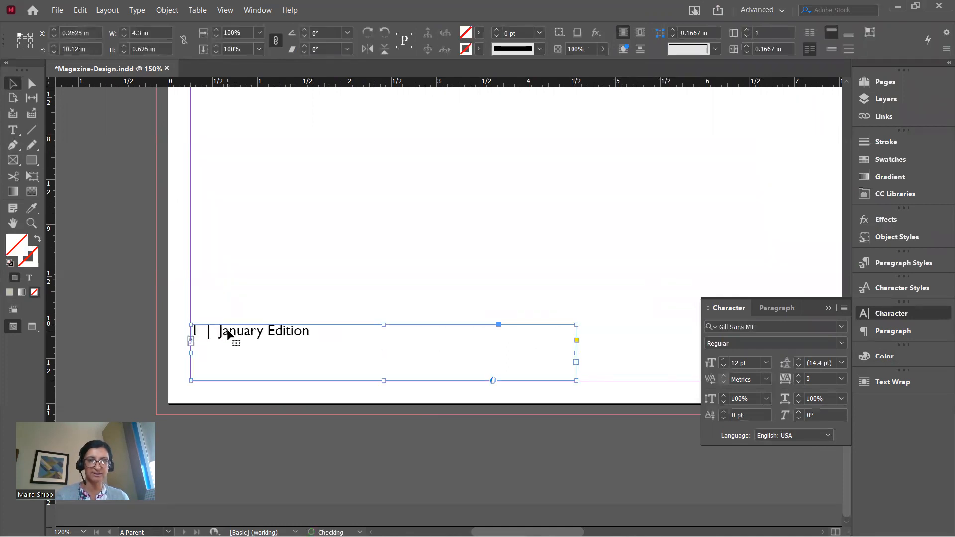
left_click(14, 131)
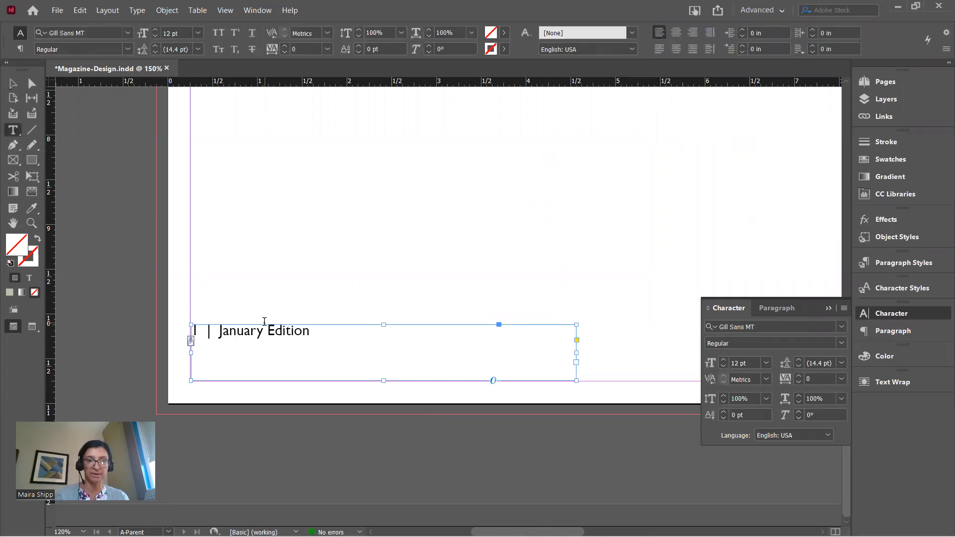
left_click_drag(313, 333, 219, 331)
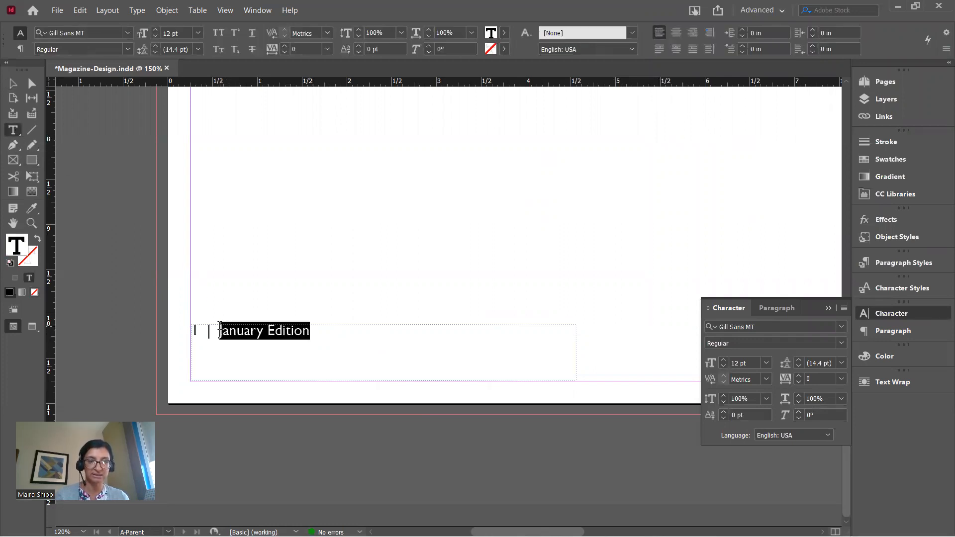
left_click(220, 36)
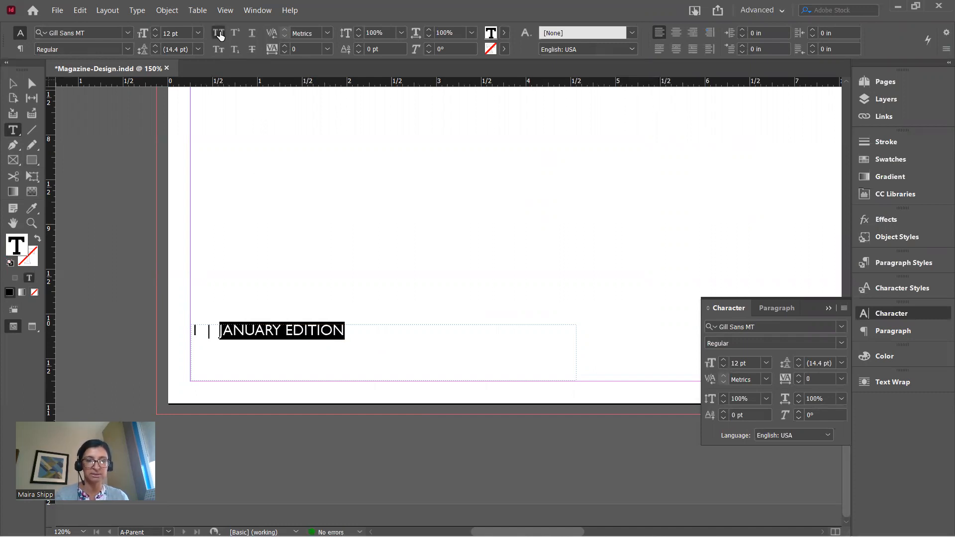
Set the tracking of the words "JANUARY EDITION" to 50, then widen it to 100
left_click(842, 380)
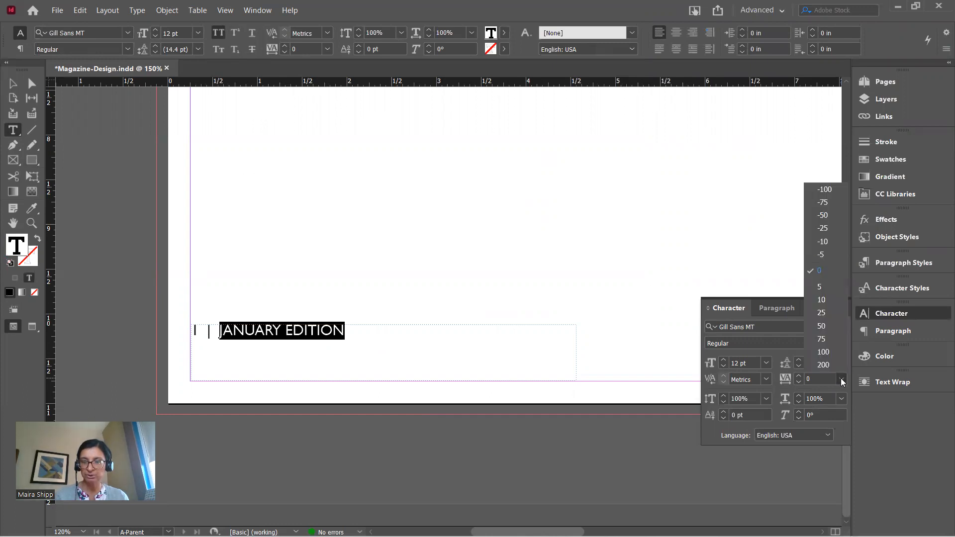
left_click(828, 328)
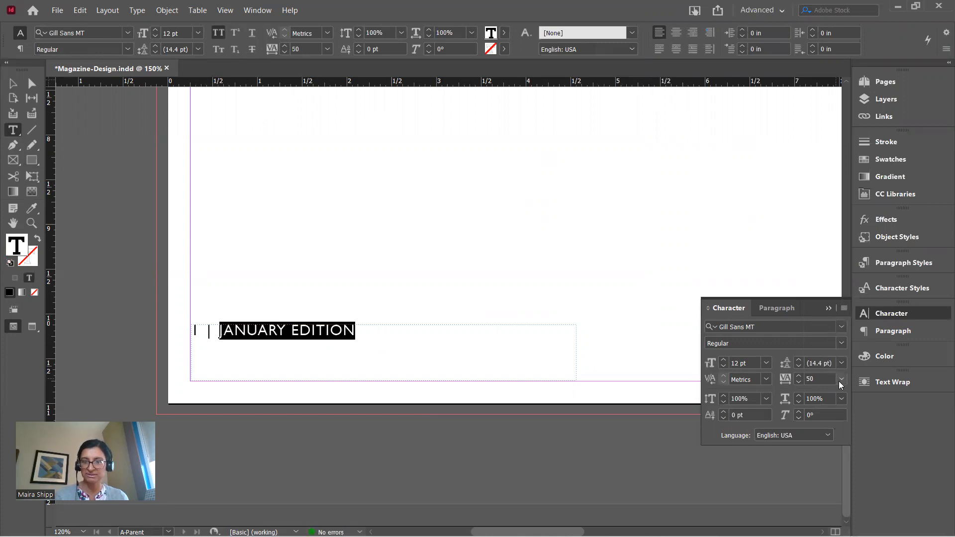
left_click(841, 379)
left_click(828, 353)
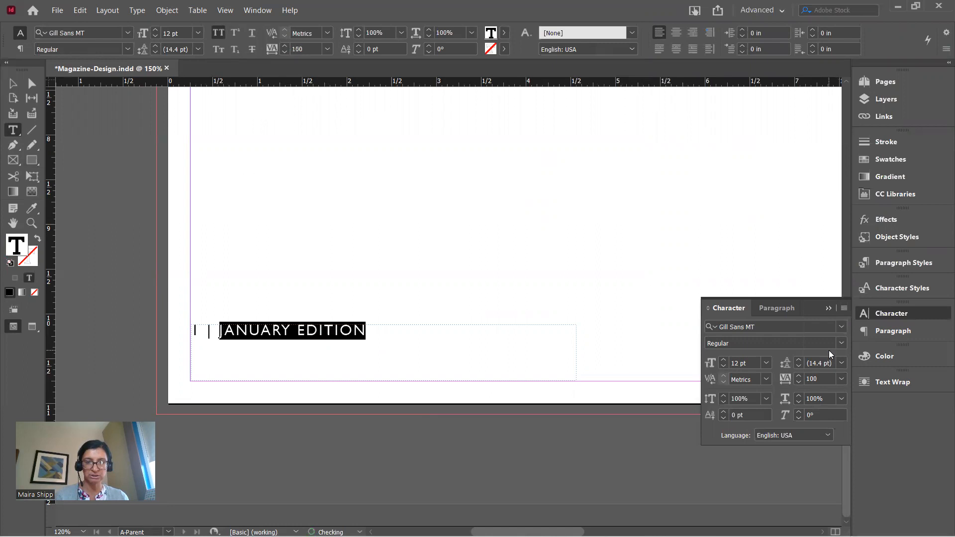
left_click(275, 334)
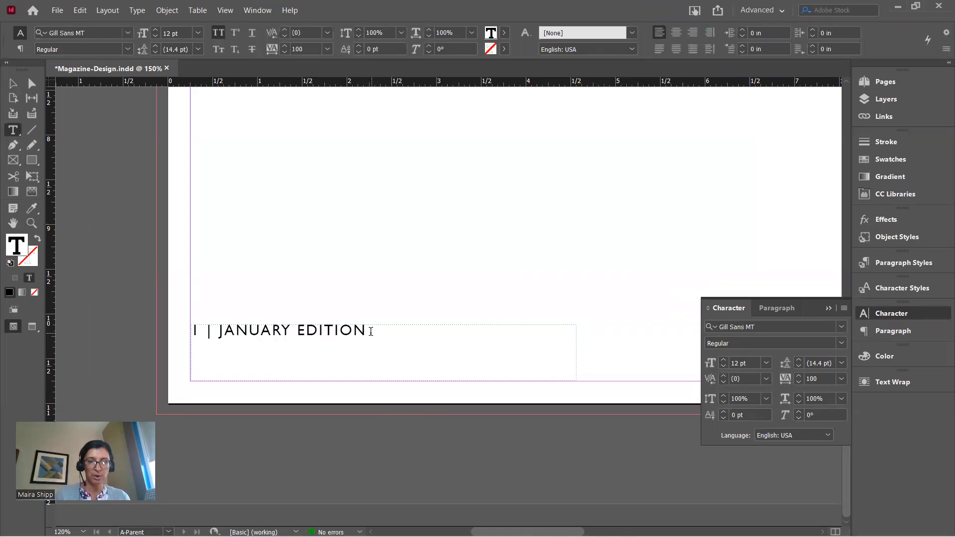
Color the words "JANUARY EDITION" in the footer with the cyan swatch C=100 M=0 Y=0 K=0
left_click_drag(368, 331, 219, 332)
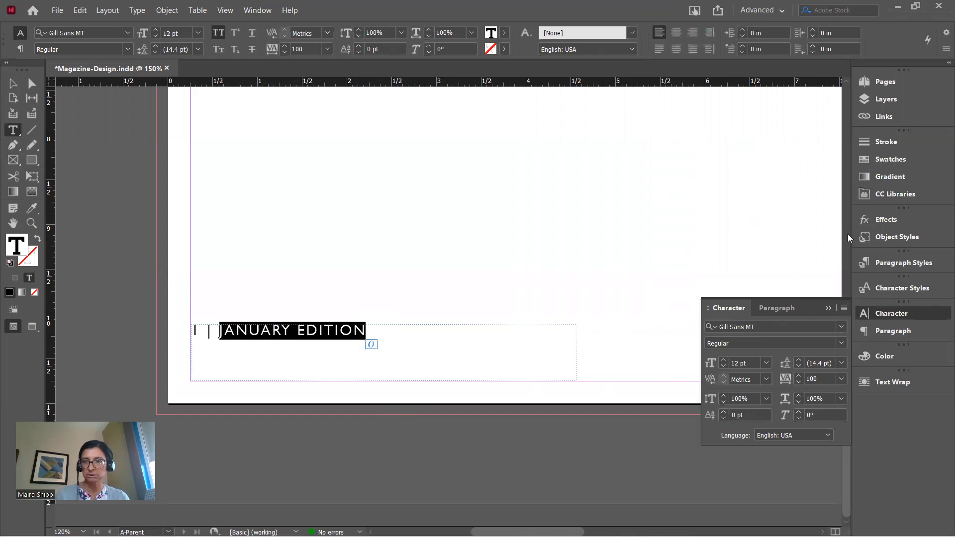
left_click(890, 160)
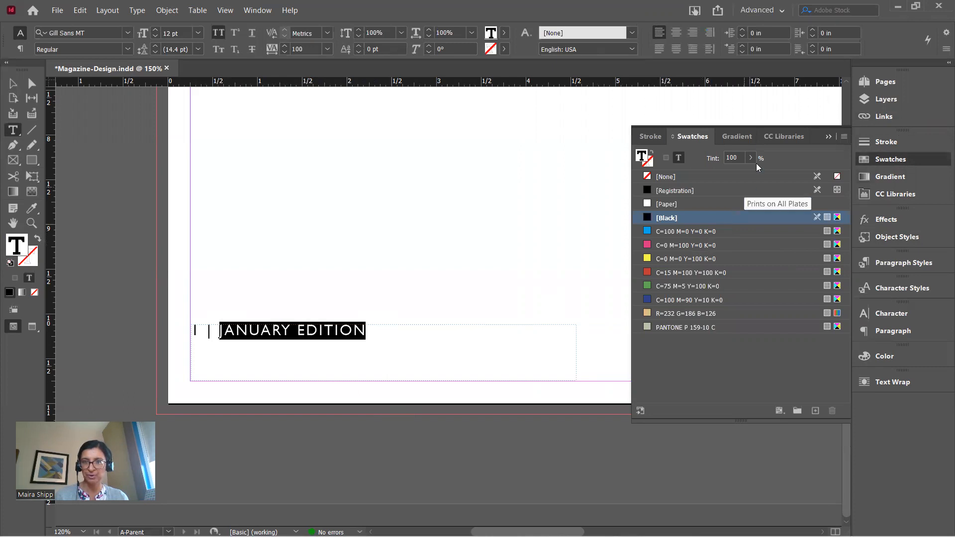
left_click(788, 135)
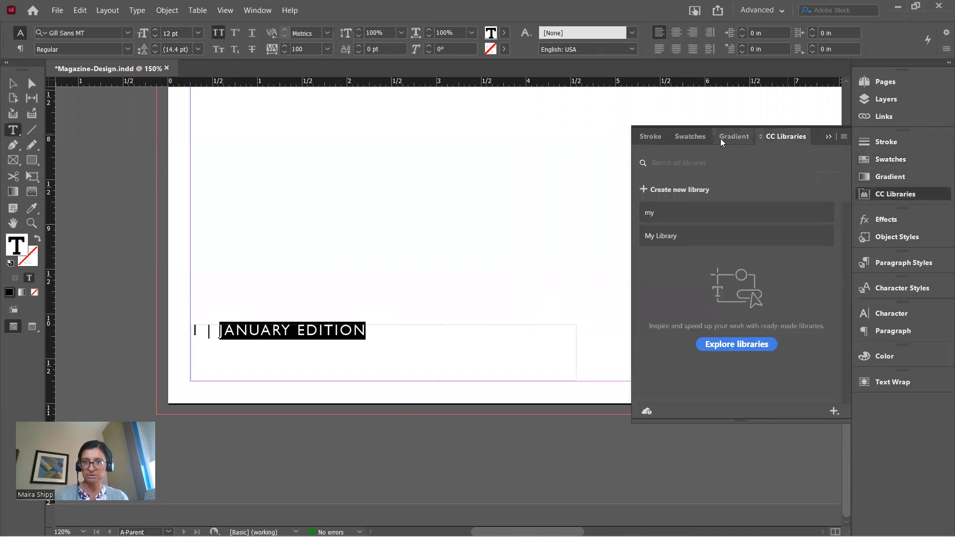
left_click(688, 141)
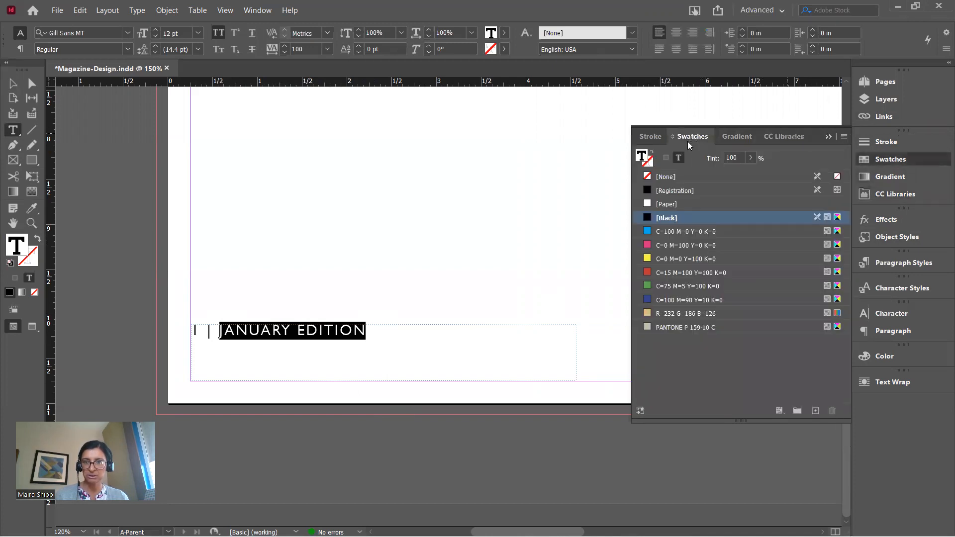
left_click(682, 232)
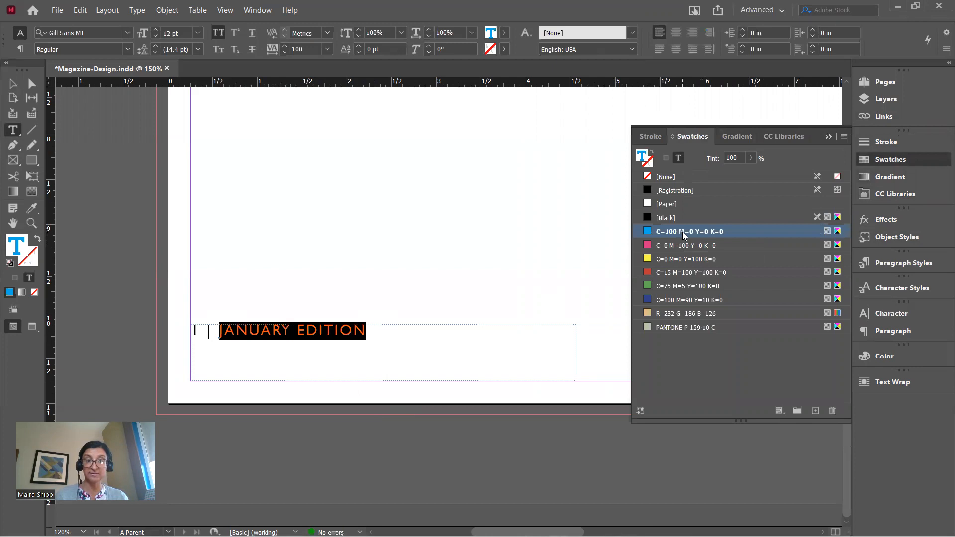
Replace the text color of "JANUARY EDITION" with a custom muted blue, hex 71a8cd
double_click(23, 245)
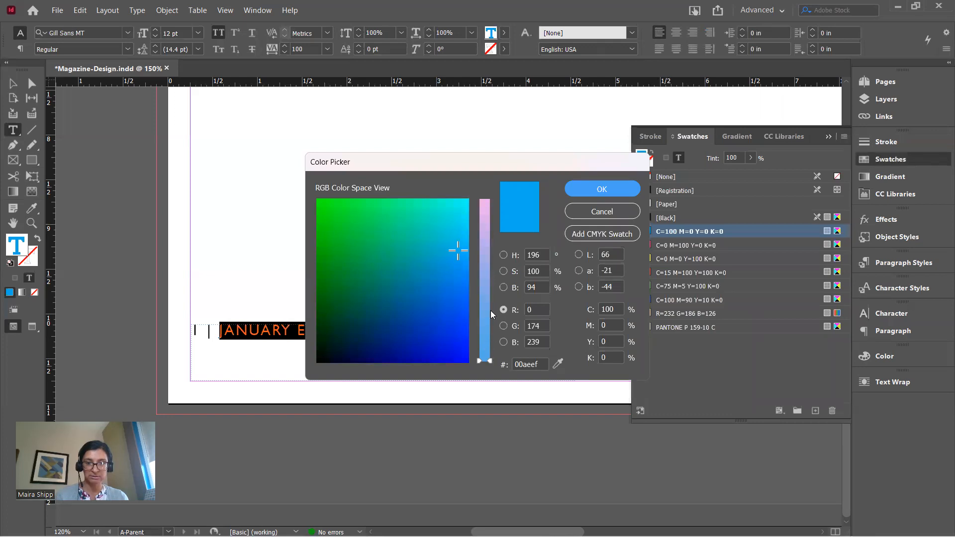
left_click(492, 327)
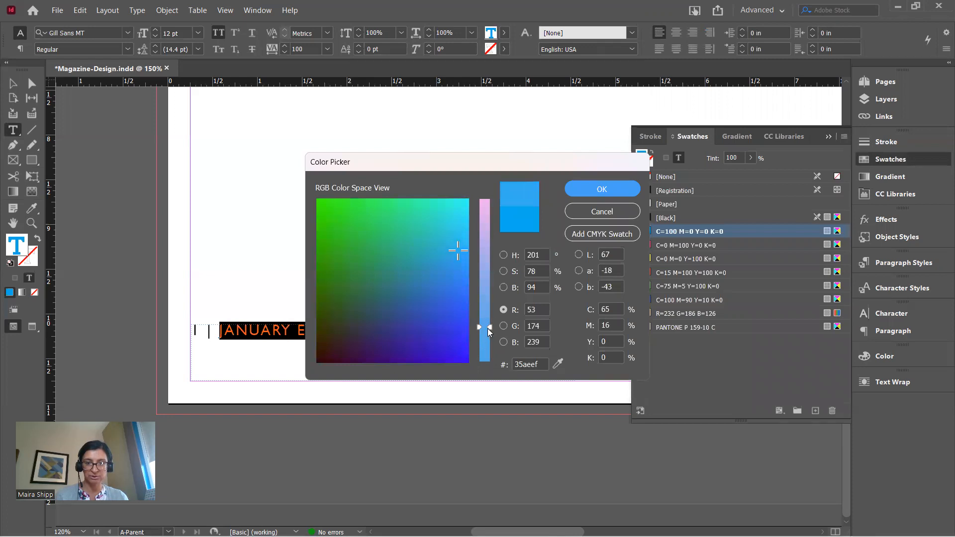
left_click(492, 288)
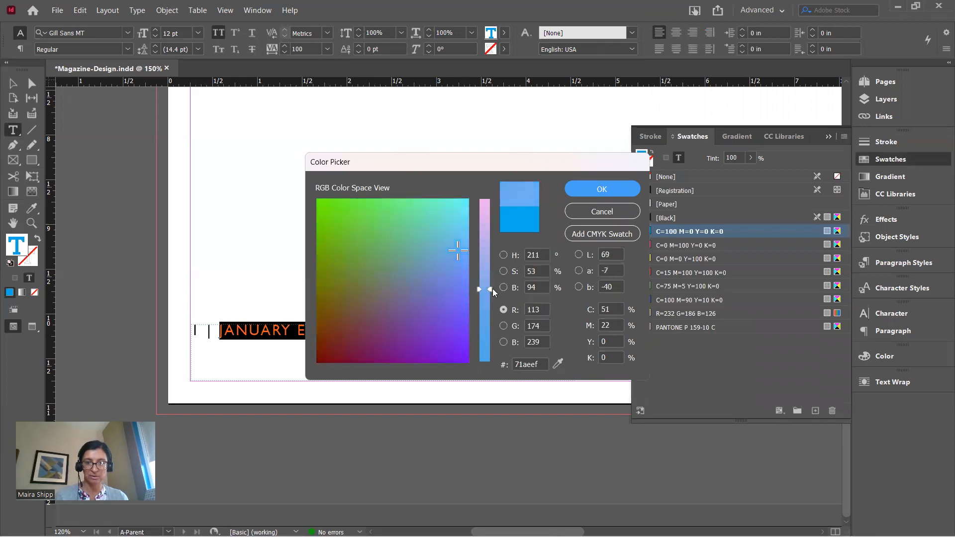
left_click(437, 254)
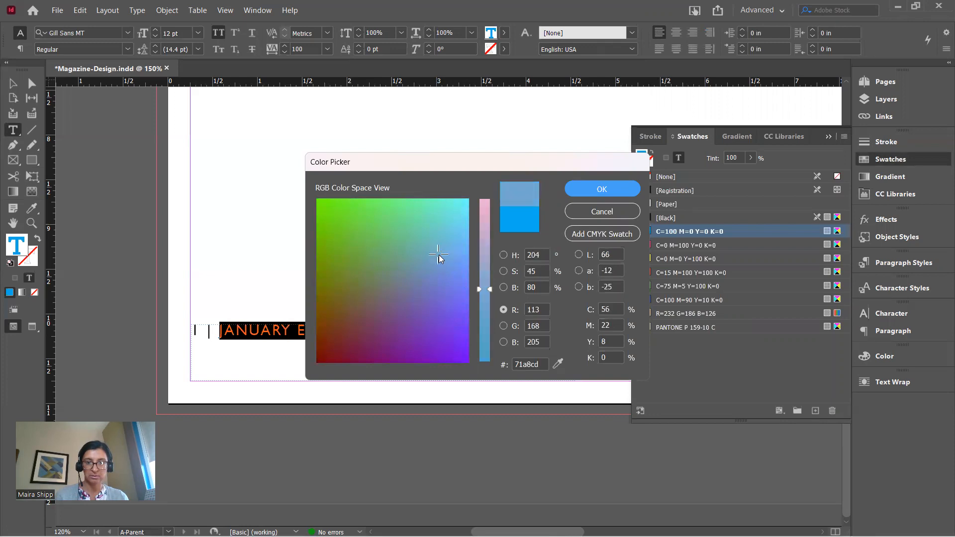
left_click(601, 189)
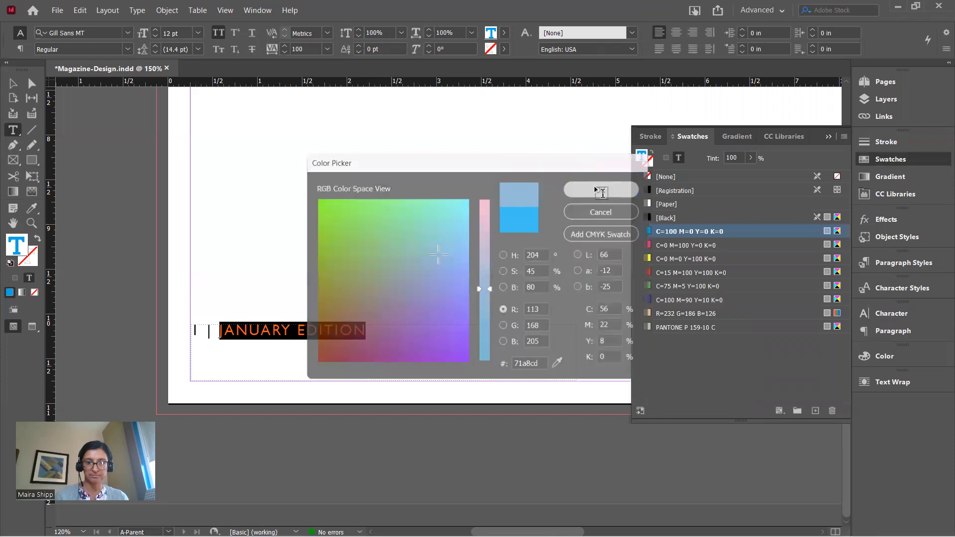
left_click(342, 328)
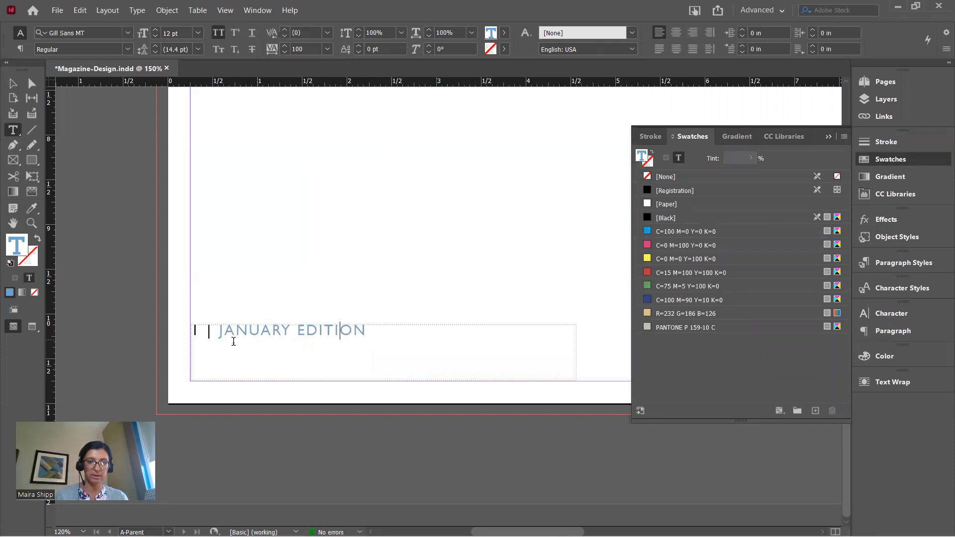
Set the tint of the black vertical divider in the footer to 50%
left_click(213, 332)
left_click_drag(213, 332, 206, 331)
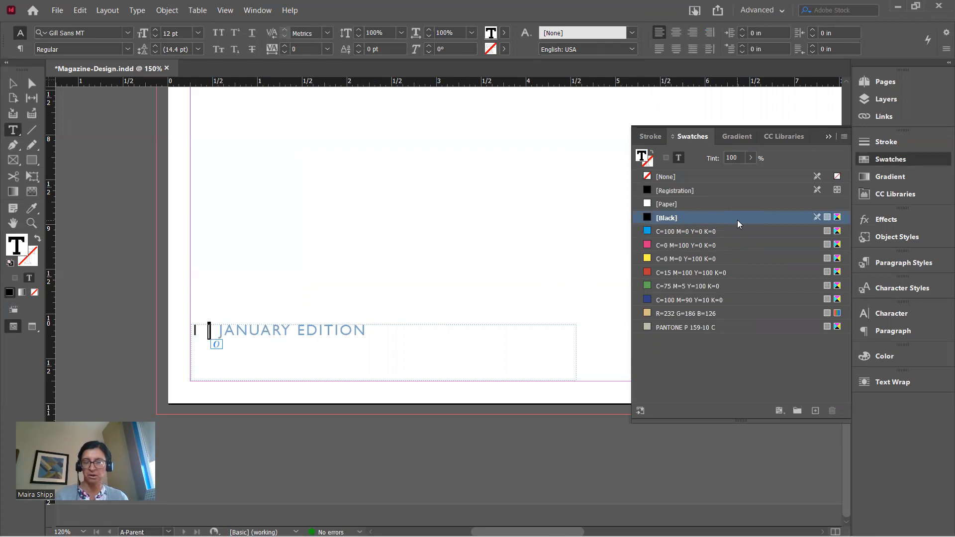
left_click(734, 157)
left_click_drag(742, 157, 716, 158)
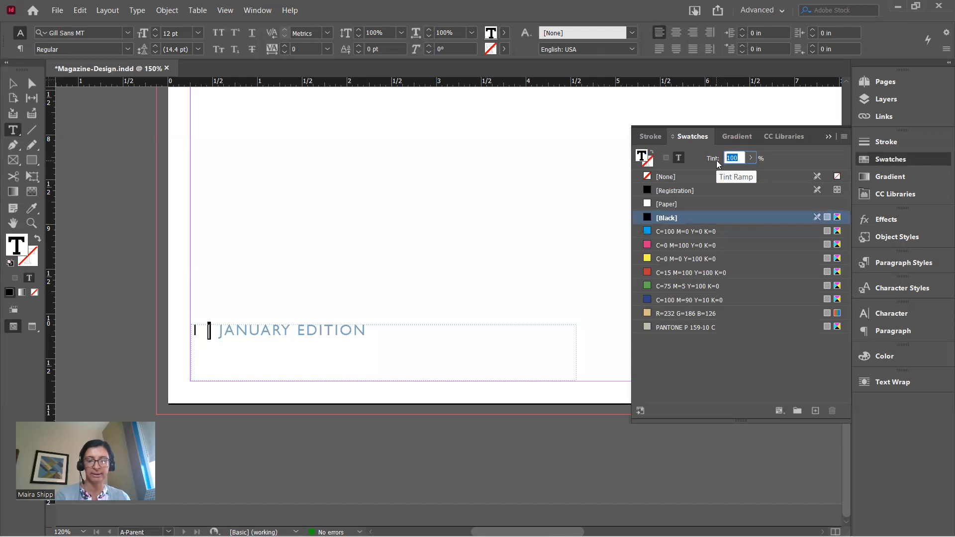
type("50")
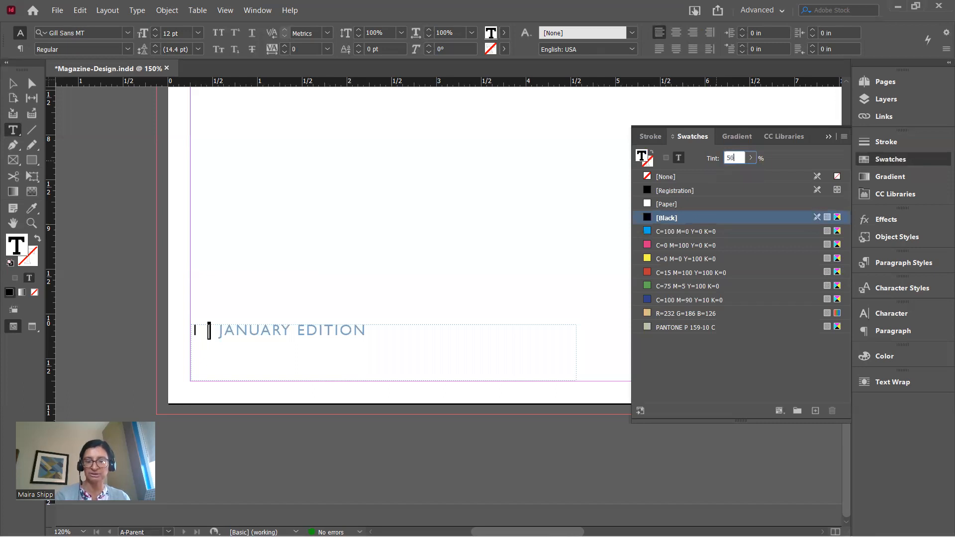
key("Return")
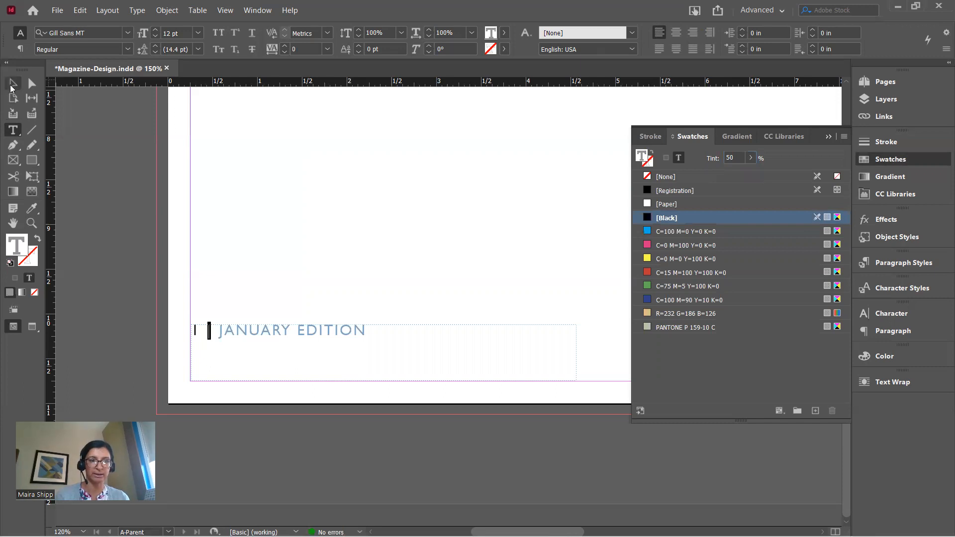
key("Escape")
left_click(128, 194)
Set the footer's page number to the Bold style of Gill Sans MT
key("t")
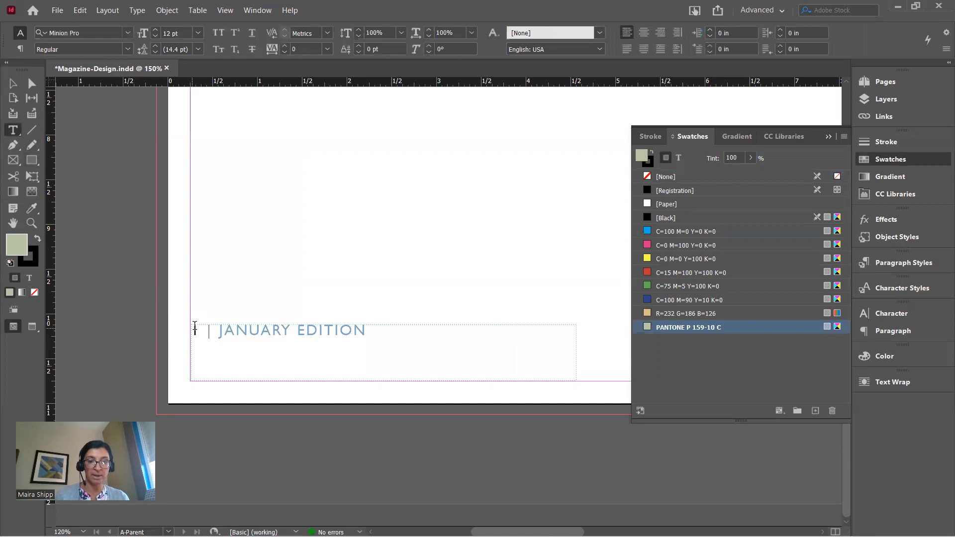
left_click_drag(199, 325, 185, 331)
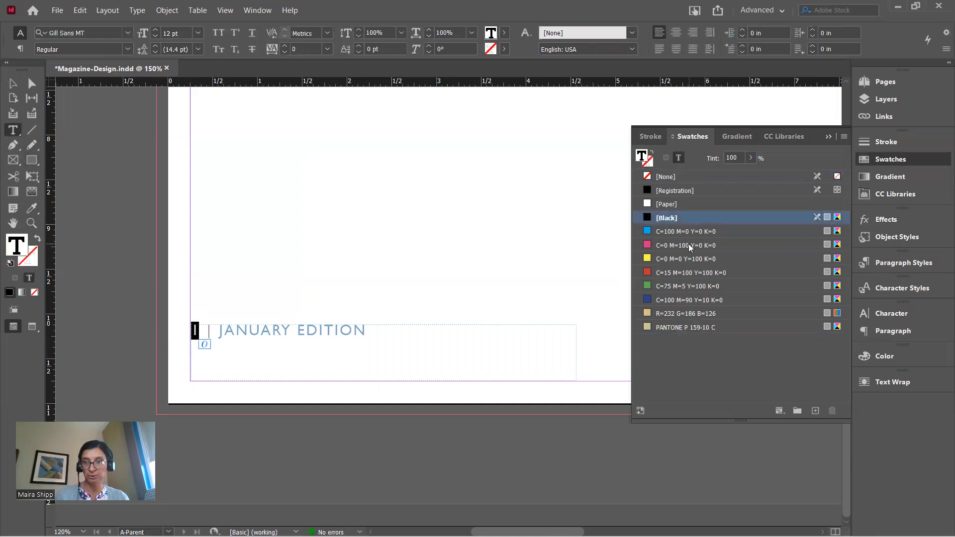
left_click(893, 313)
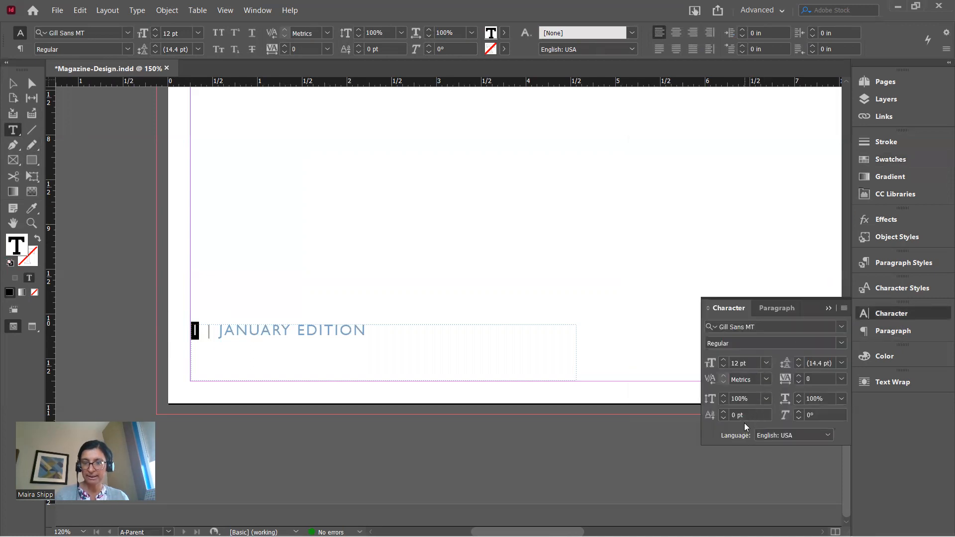
left_click(841, 344)
left_click(789, 382)
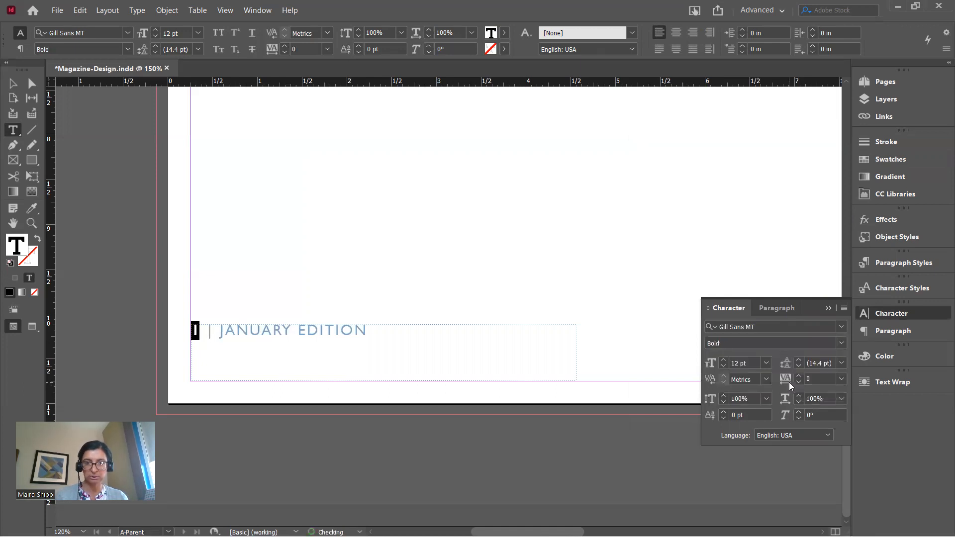
left_click(828, 308)
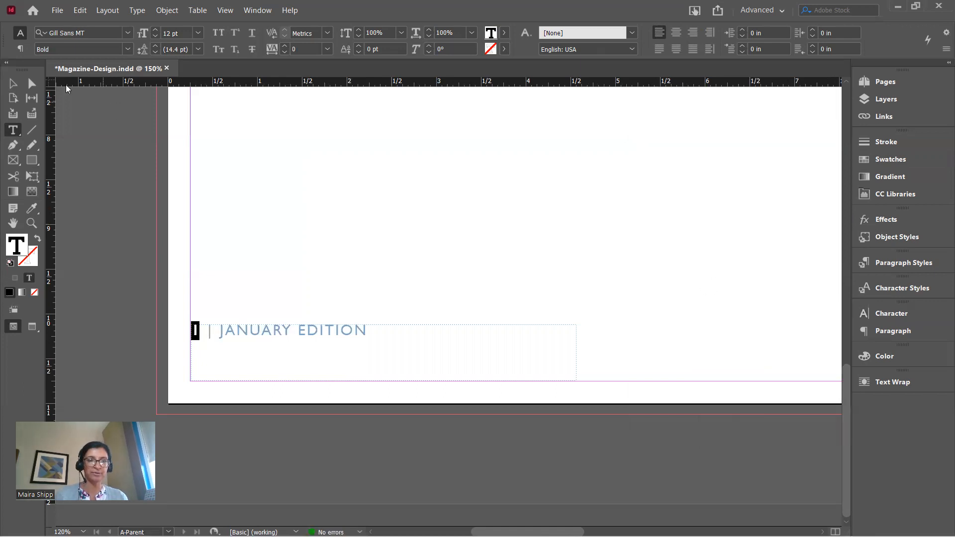
Shorten the footer frame to about 0.295 in high and nudge it down to Y 10.6444 in, across the bottom margin guide
left_click(13, 83)
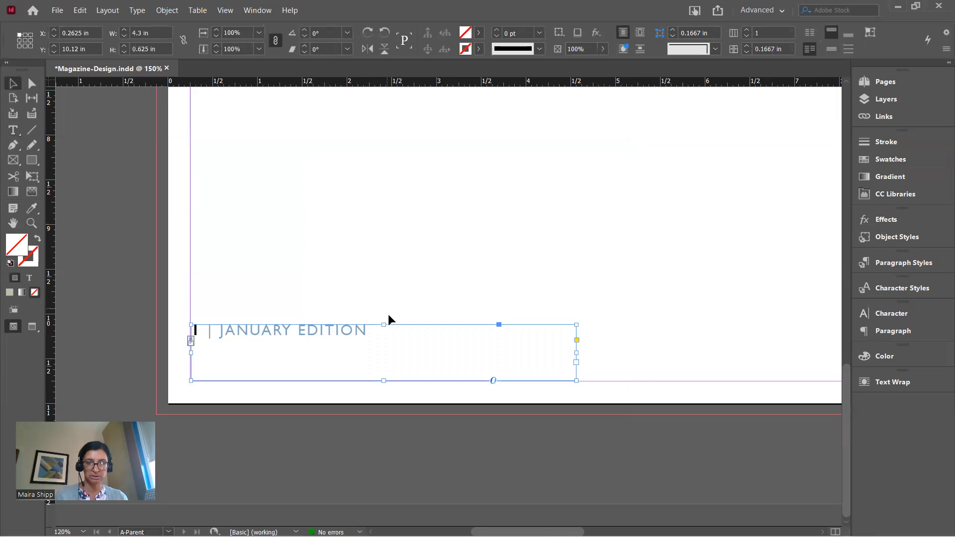
left_click_drag(385, 324, 382, 354)
key("Down")
key("Down")
key("Down")
key("Down")
key("Down")
key("Down")
key("Down")
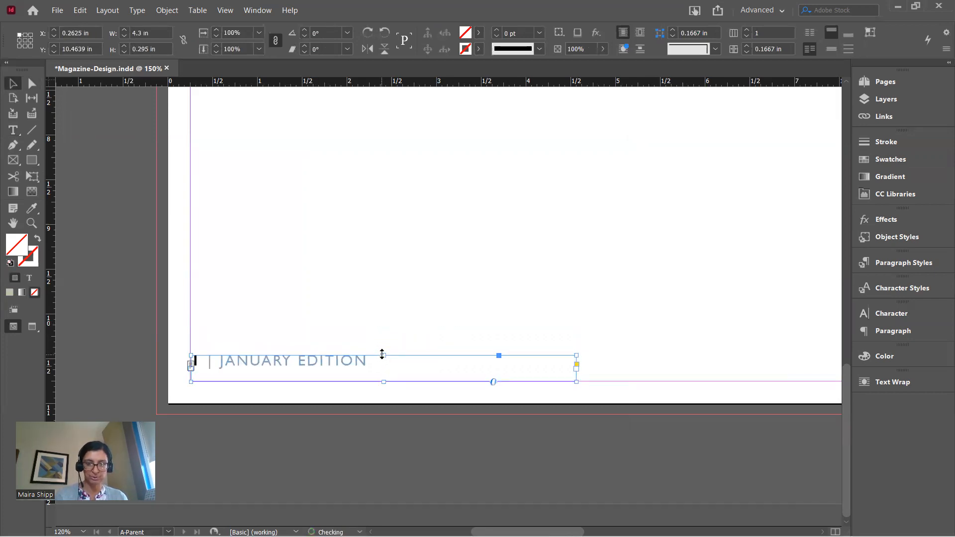
key("Down")
key("Down")
key("Down")
key("Down")
key("Down")
key("Down")
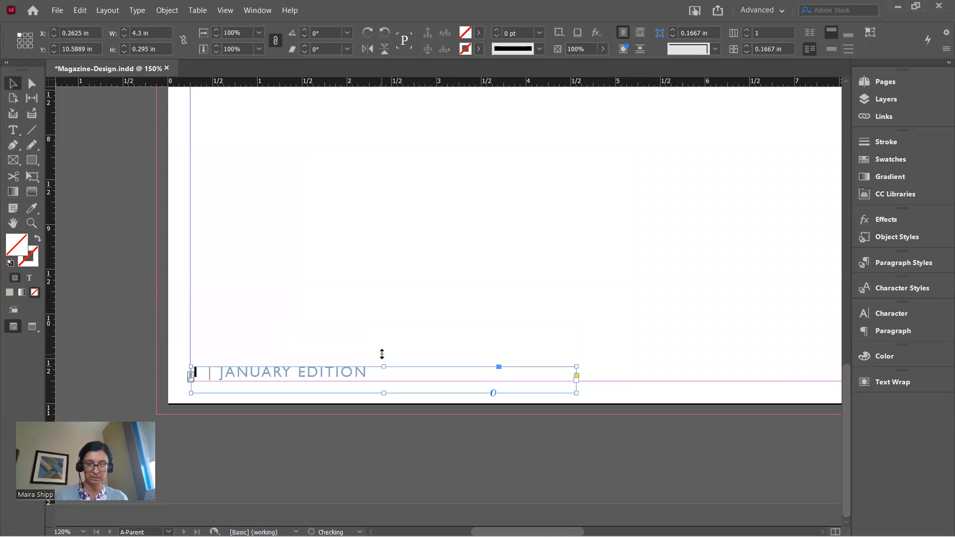
key("Down")
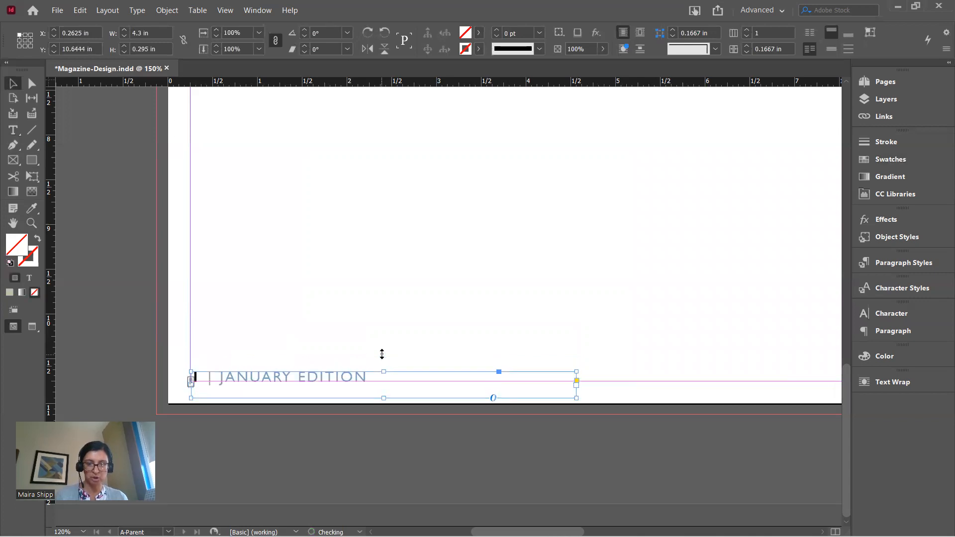
right_click(382, 354)
left_click(289, 345)
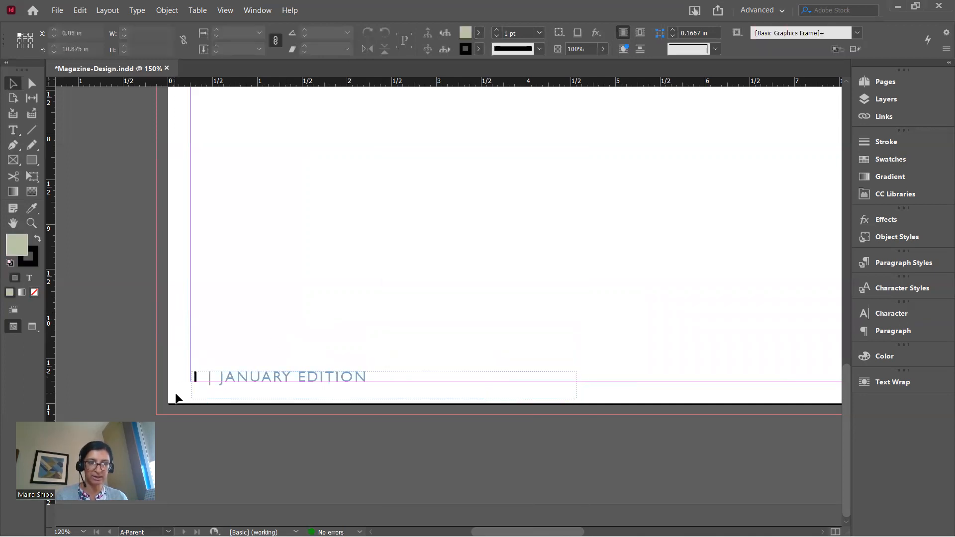
Move the footer frame down below the bottom margin guide, to about Y 10.81 in
left_click(319, 378)
left_click_drag(318, 375, 318, 388)
key("Down")
key("Down")
key("Down")
key("Down")
key("Down")
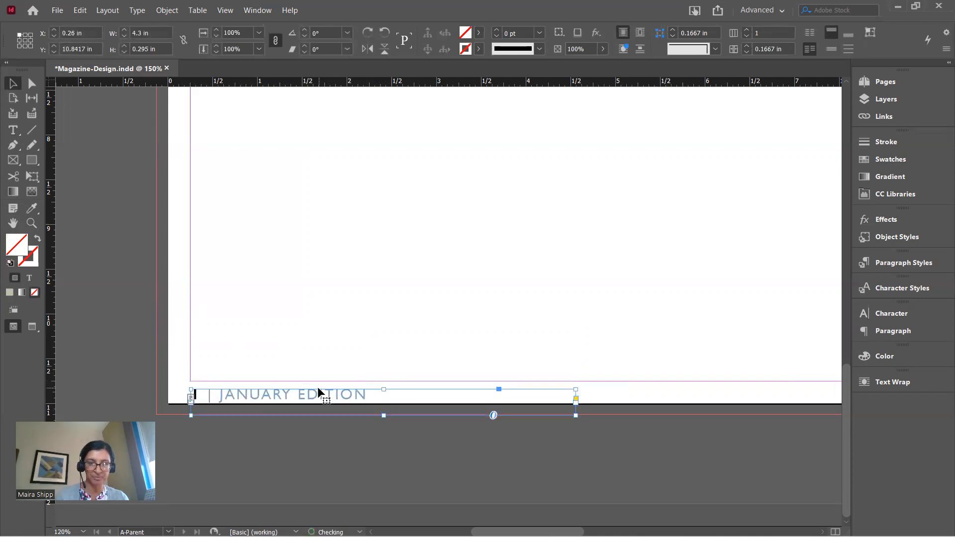
key("Up")
key("Up")
key("Up")
key("Up")
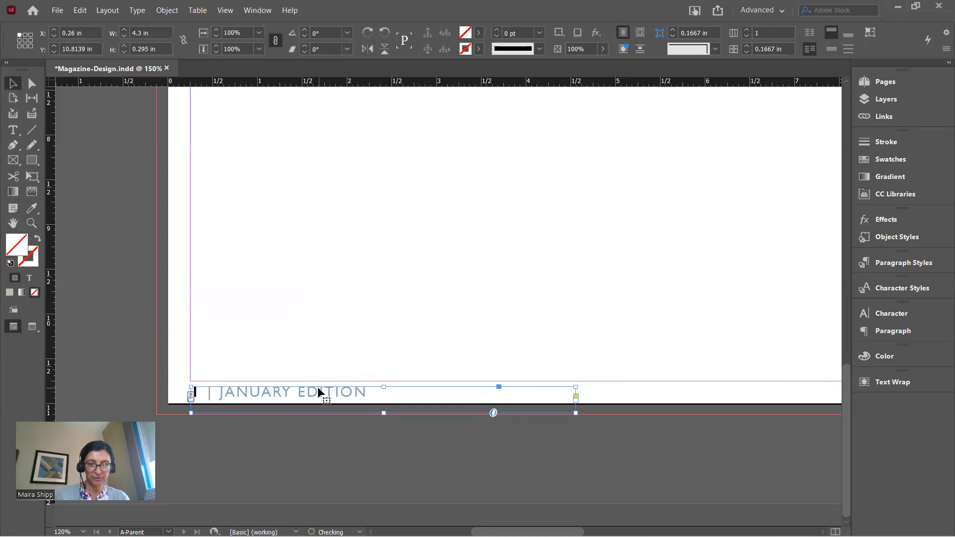
left_click(327, 366)
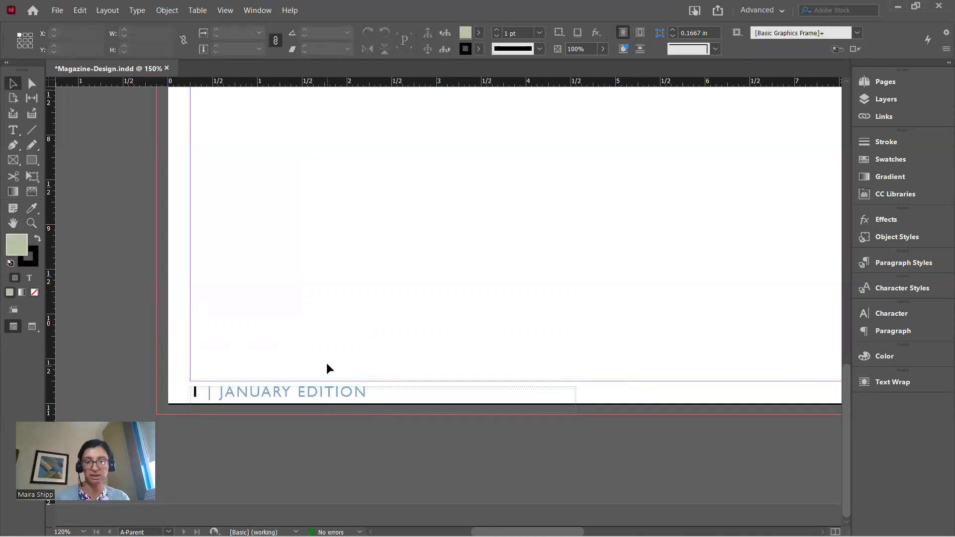
Nudge the footer frame up to Y 10.6472 in and left to X 0.2322 in so its text starts at the left margin
left_click(317, 393)
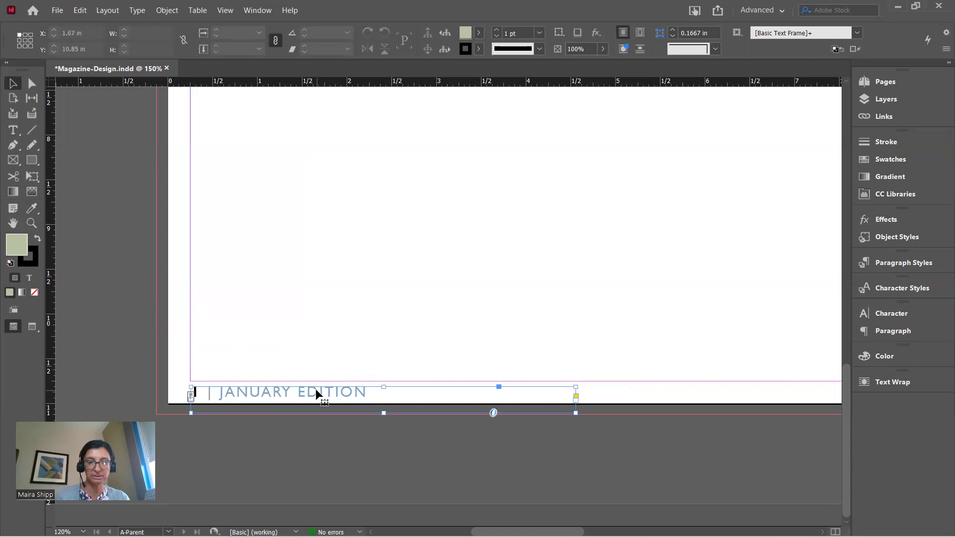
key("Up")
key("Up")
key("Up")
key("Up")
key("Up")
key("Up")
key("Up")
key("Up")
key("Up")
key("Up")
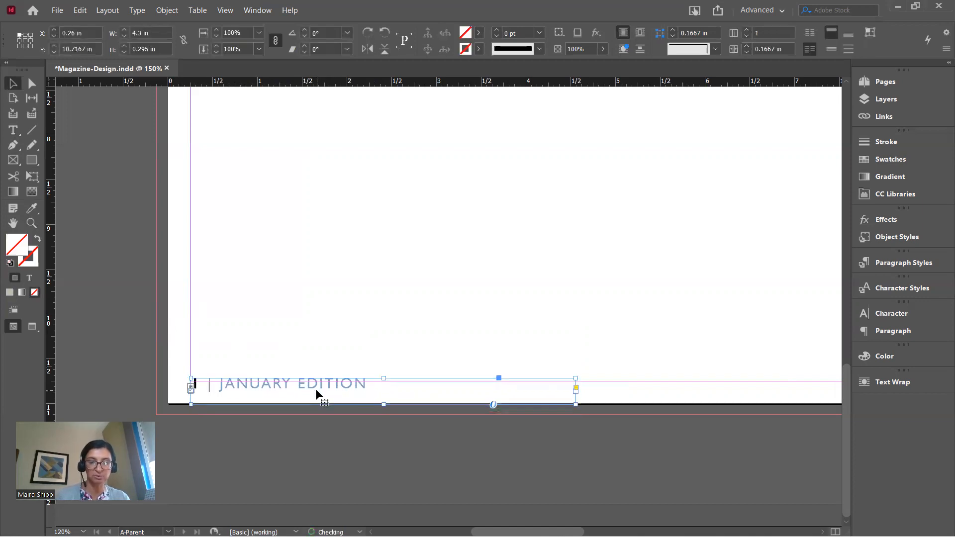
key("Up")
key("Up")
key("Up")
key("Up")
key("Up")
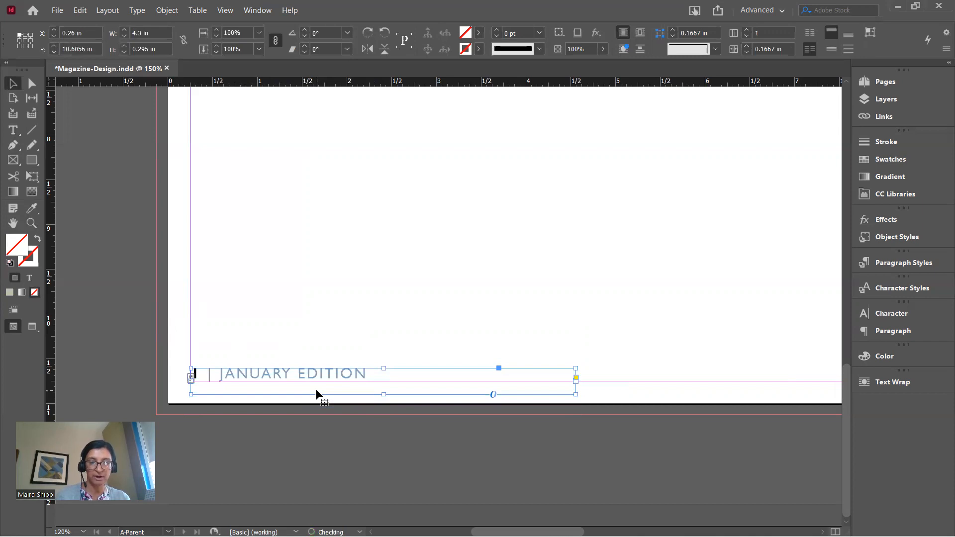
key("Down")
key("Down")
key("Down")
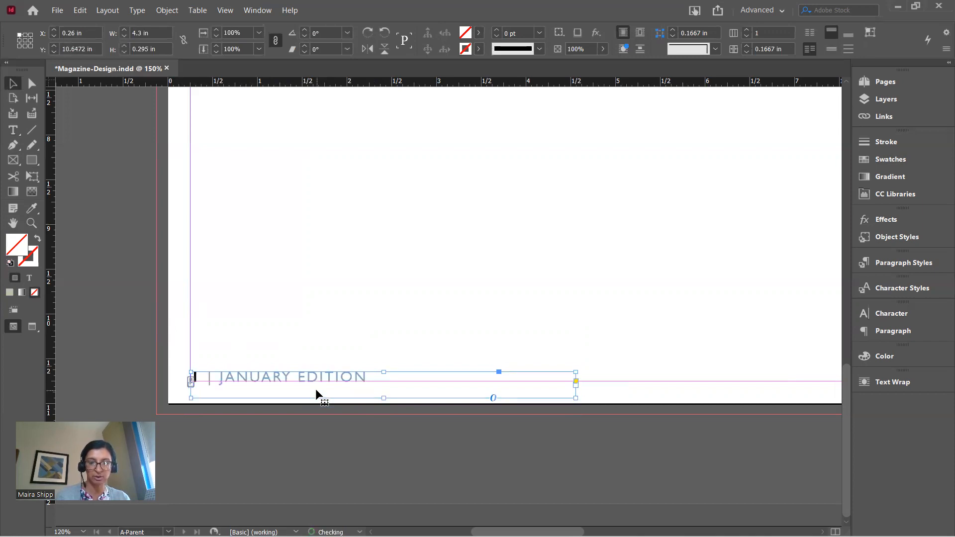
key("Left")
key("Left")
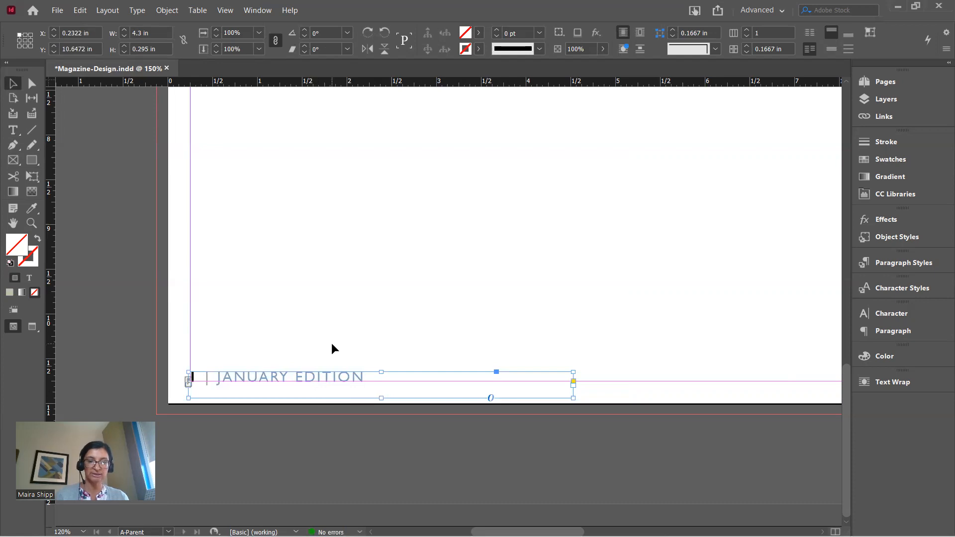
left_click(331, 343)
left_click(318, 374)
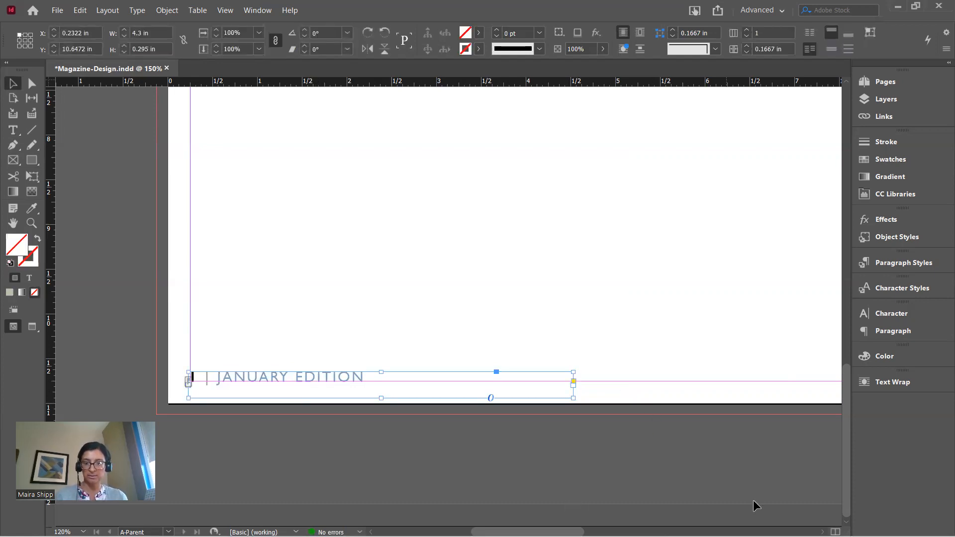
scroll(448, 243, "right", 2)
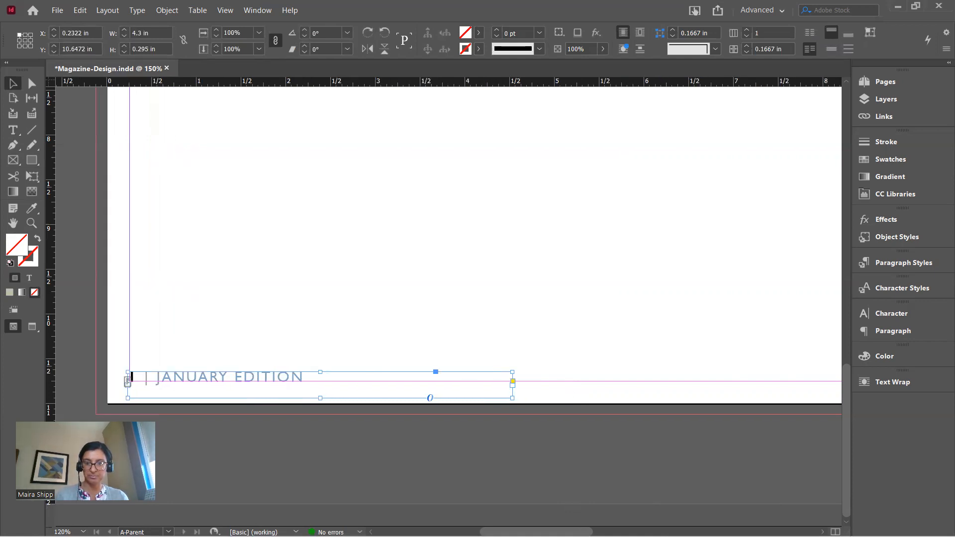
Paste a copy of the footer onto the facing page and move it to X 12.45 in, Y 10.455 in, inside the margin corner
scroll(447, 243, "right", 15)
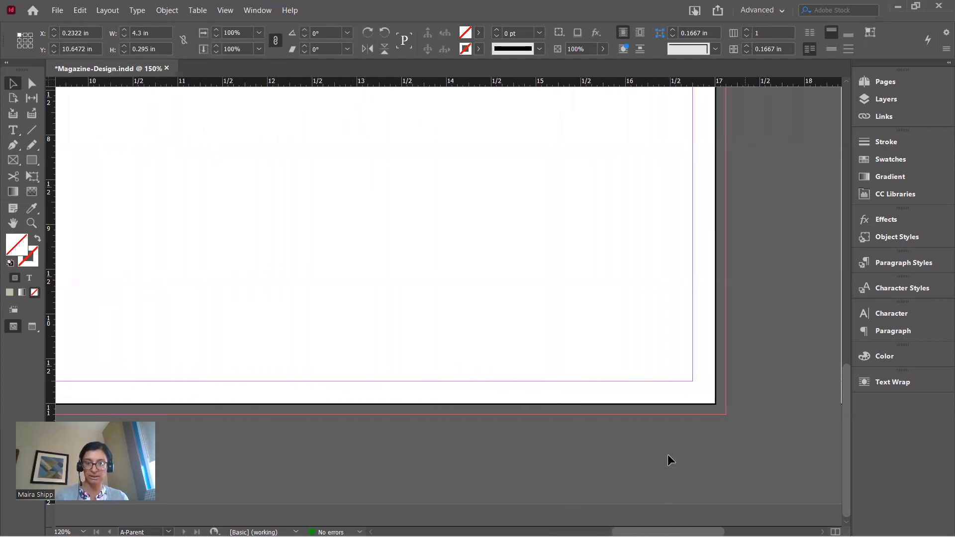
key("ctrl+v")
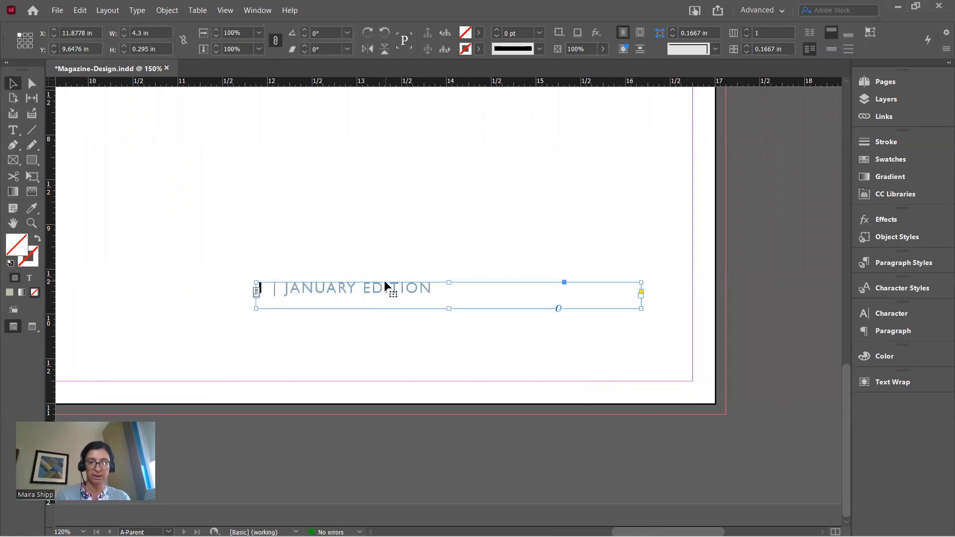
left_click_drag(385, 282, 437, 359)
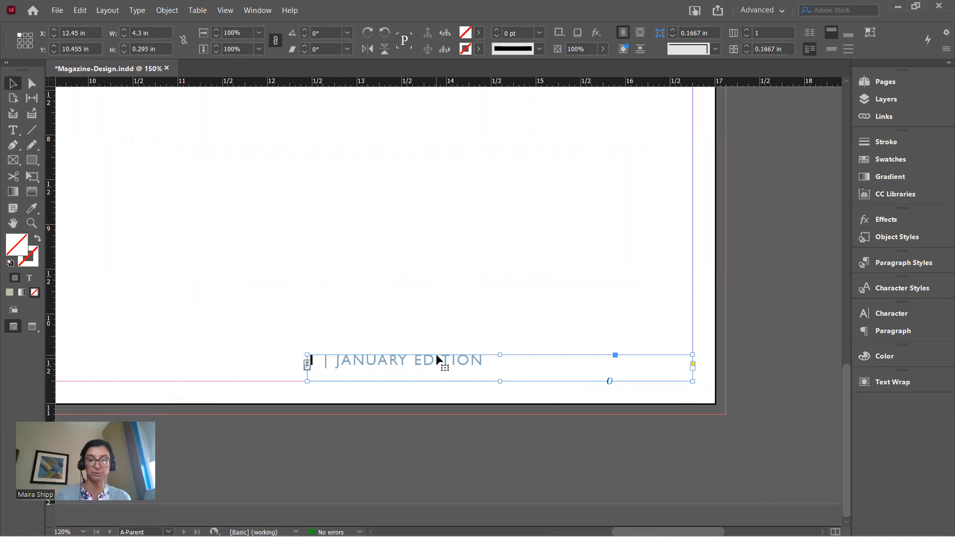
Align the text of the copied footer to the right
left_click(13, 130)
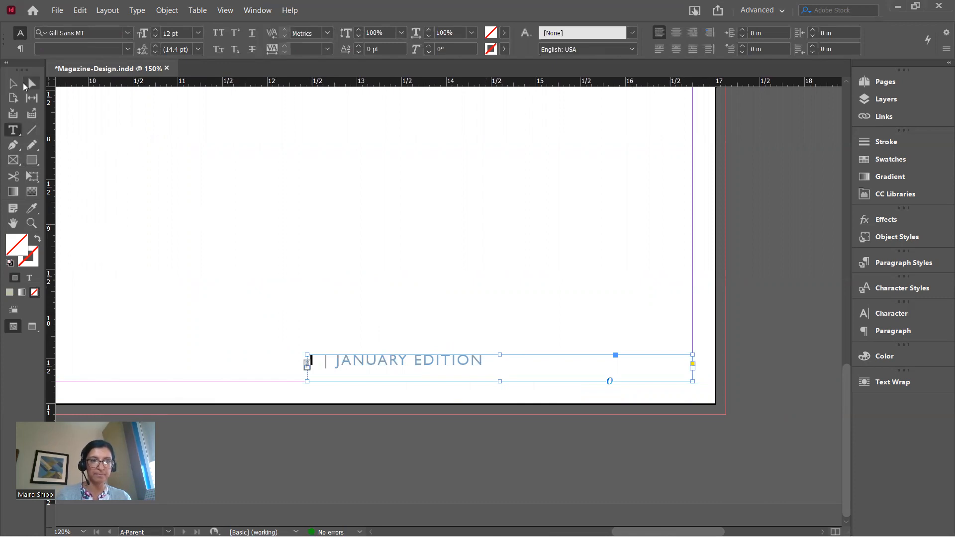
left_click(14, 84)
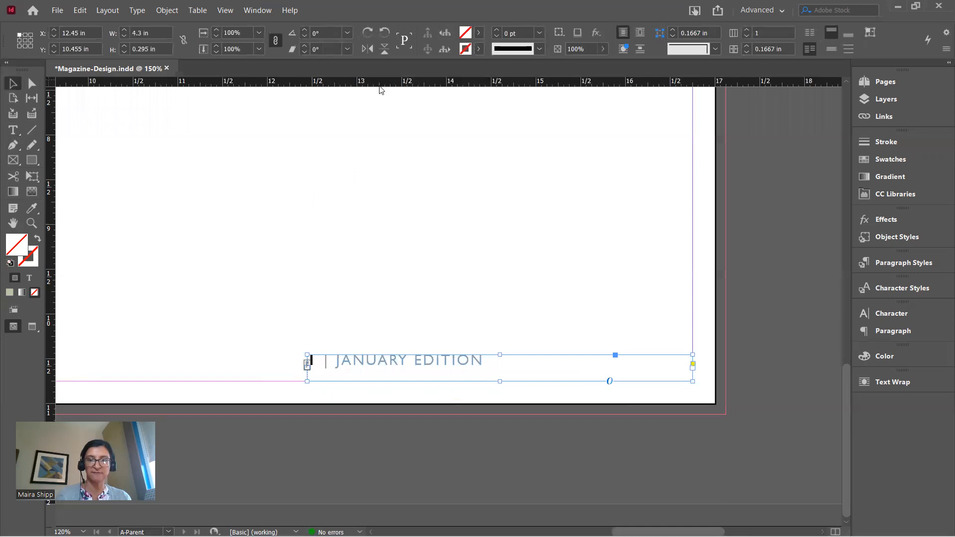
left_click(14, 131)
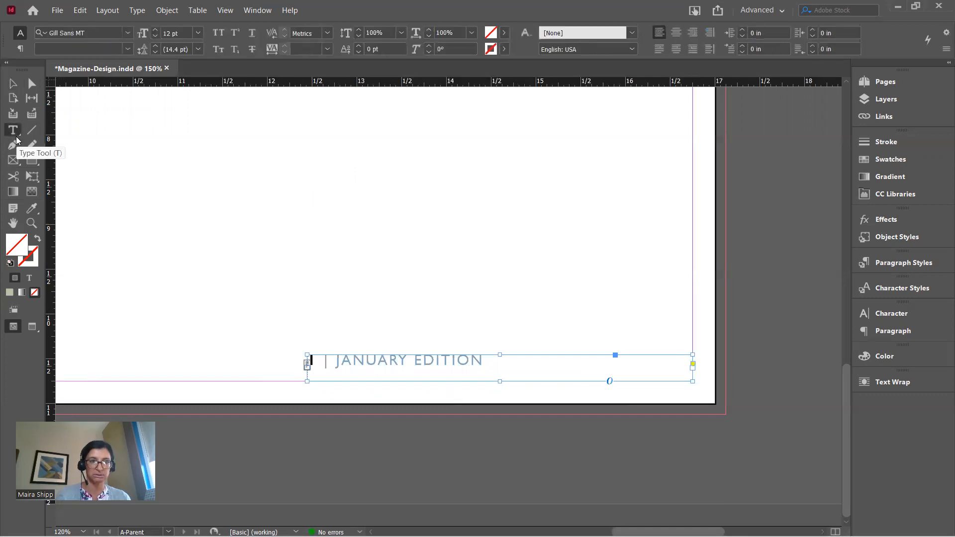
triple_click(400, 358)
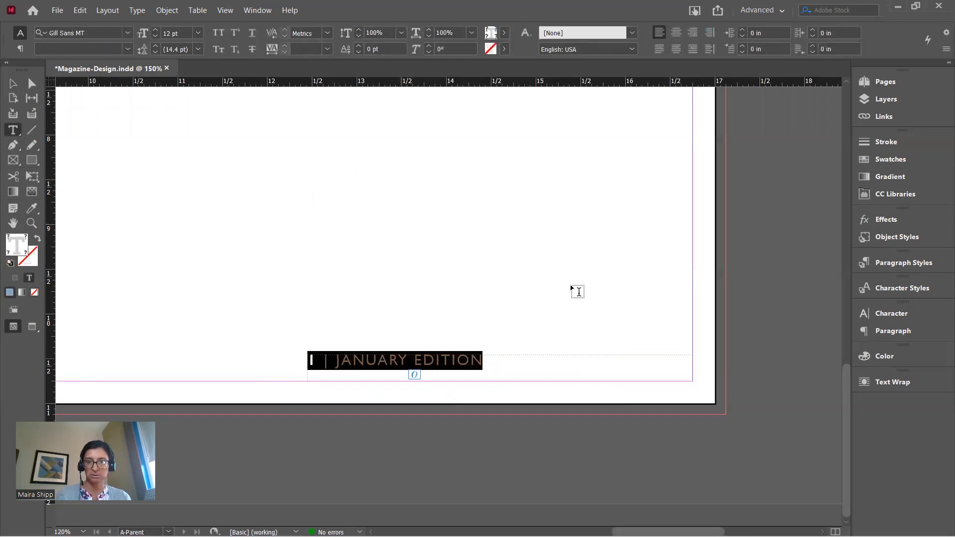
left_click(896, 333)
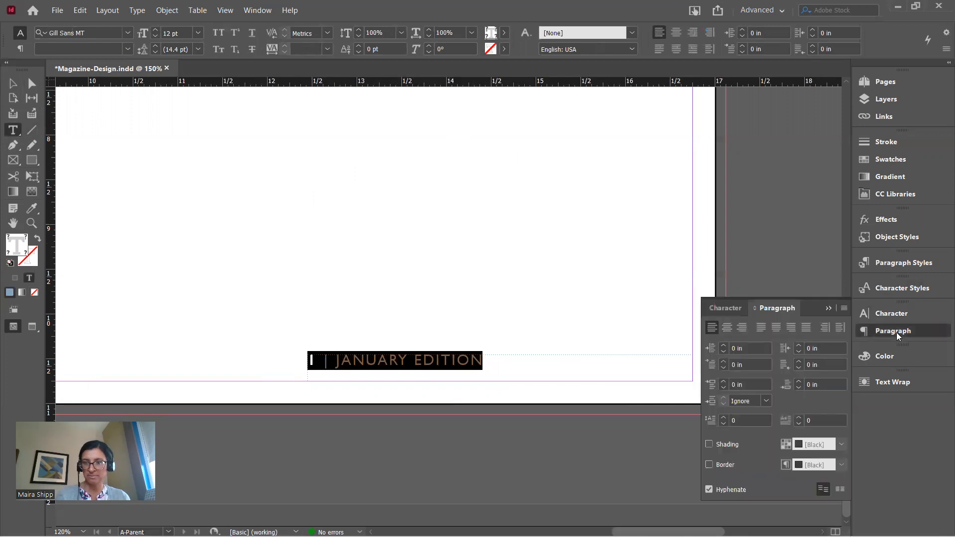
left_click(739, 327)
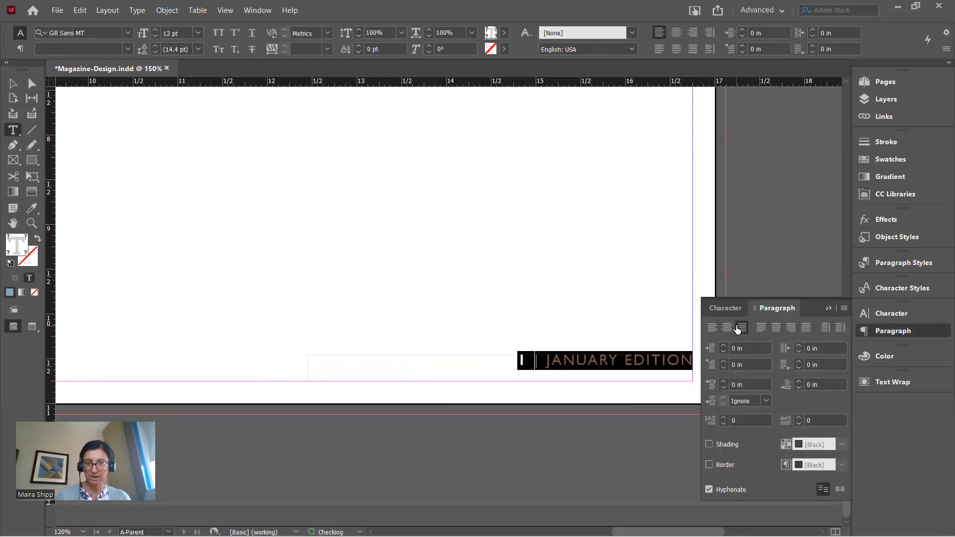
left_click(829, 309)
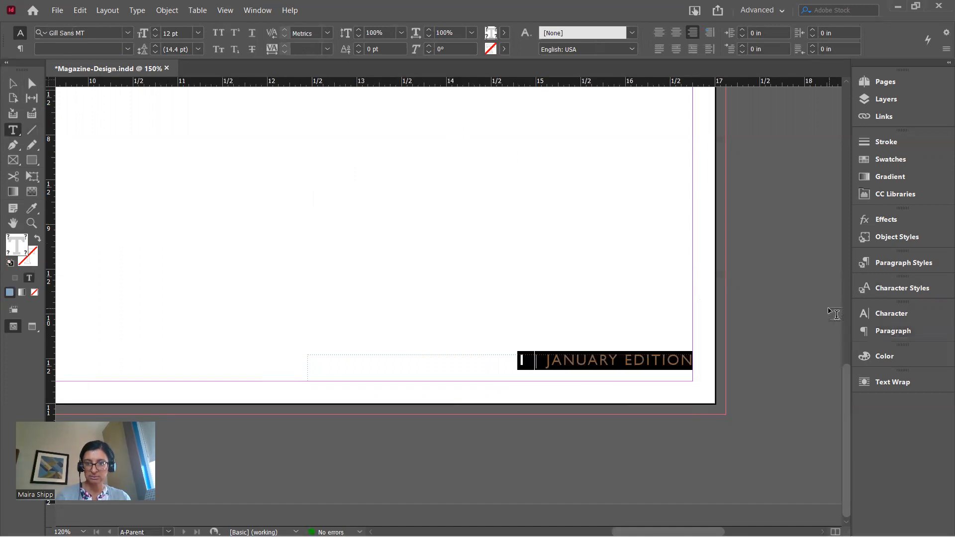
Cut the vertical bar from before "January Edition" in the copied footer and place it after the text
left_click(629, 358)
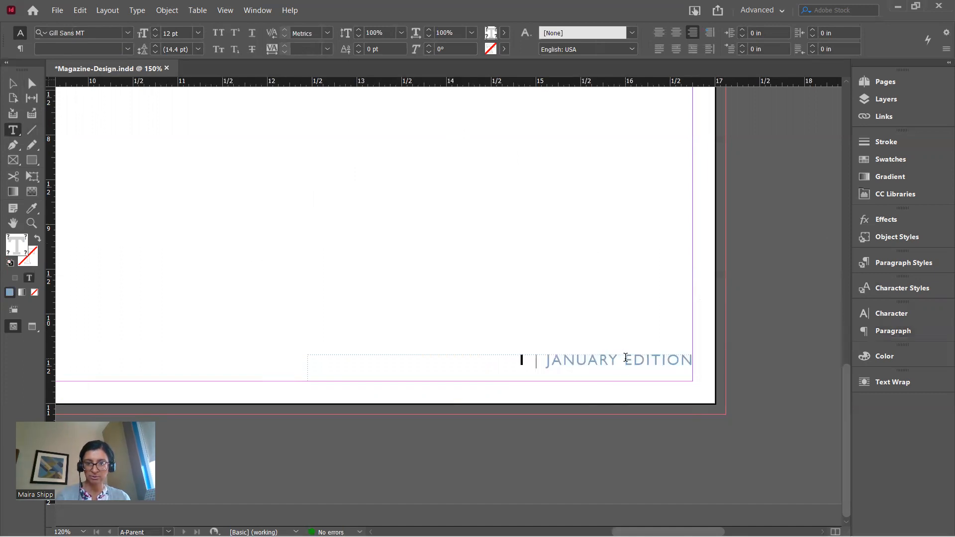
left_click(547, 362)
left_click_drag(546, 362, 531, 362)
key("ctrl+c")
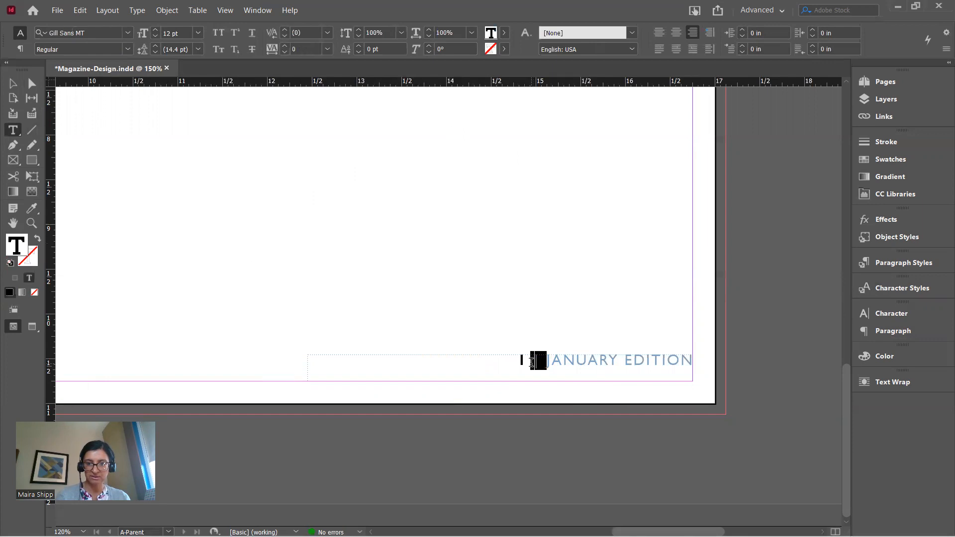
key("BackSpace")
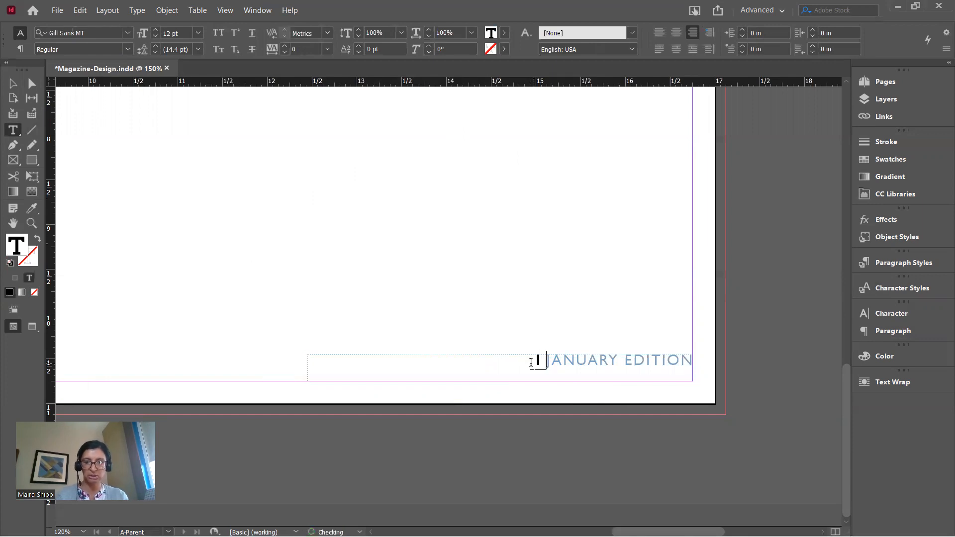
left_click(691, 362)
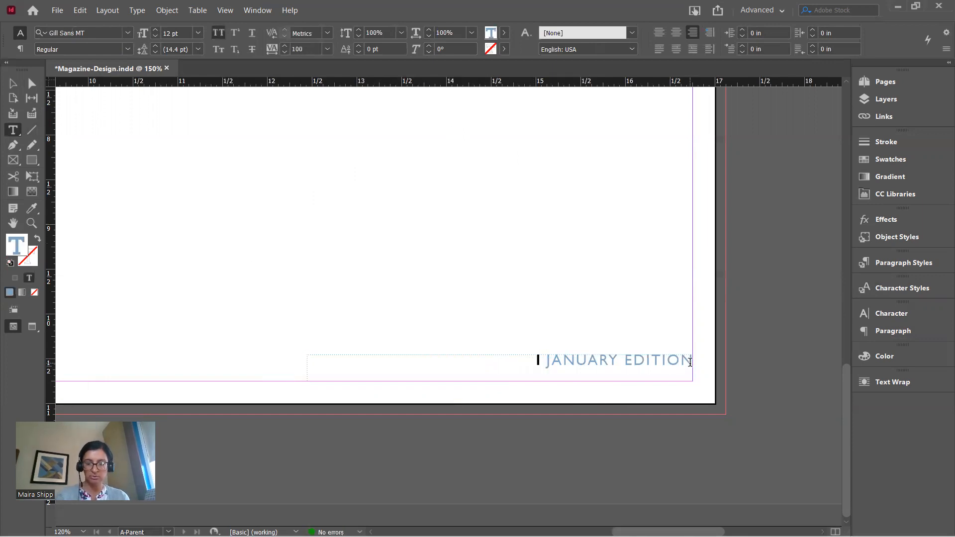
key("ctrl+v")
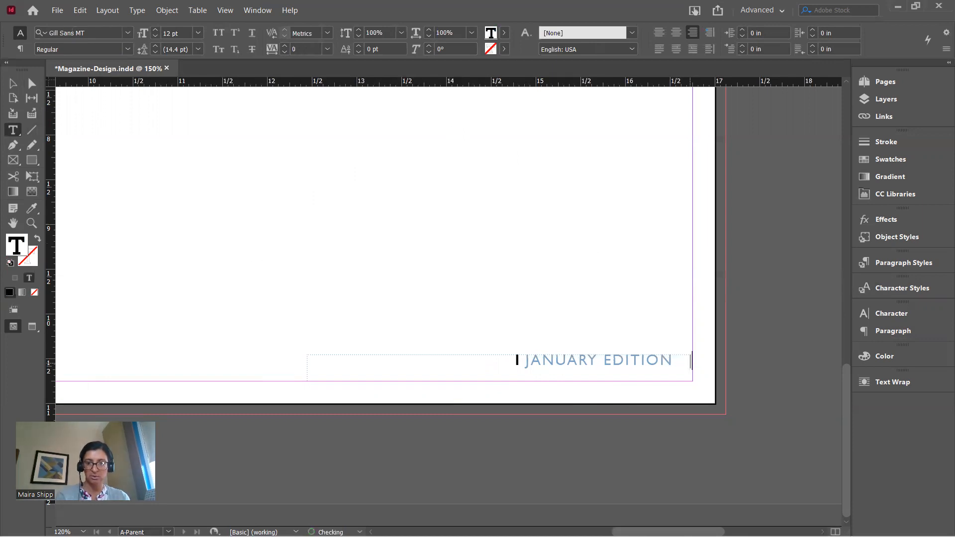
key("Left")
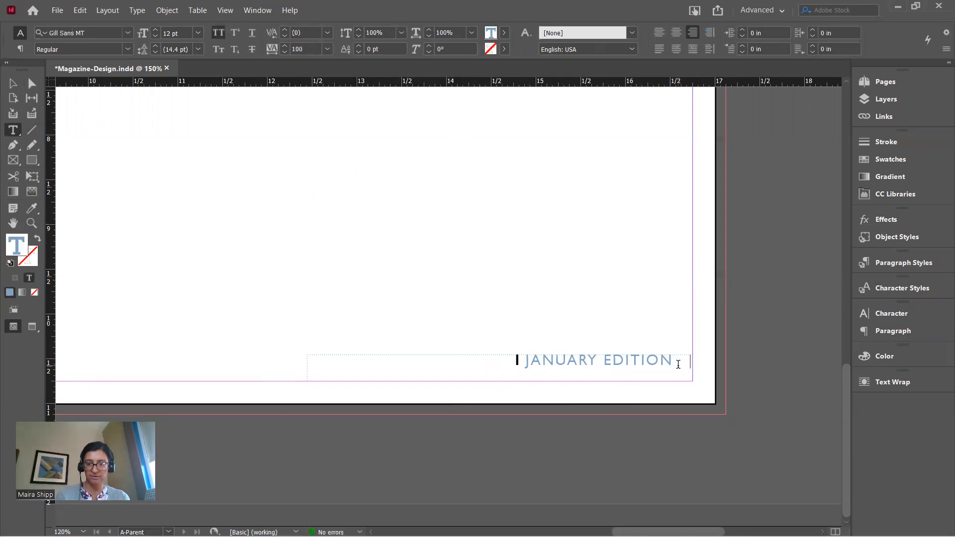
key("BackSpace")
Move the bold page number to the end of the copied footer, after the vertical bar, with a space between them
left_click(526, 361)
key("BackSpace")
left_click(689, 361)
left_click(691, 360)
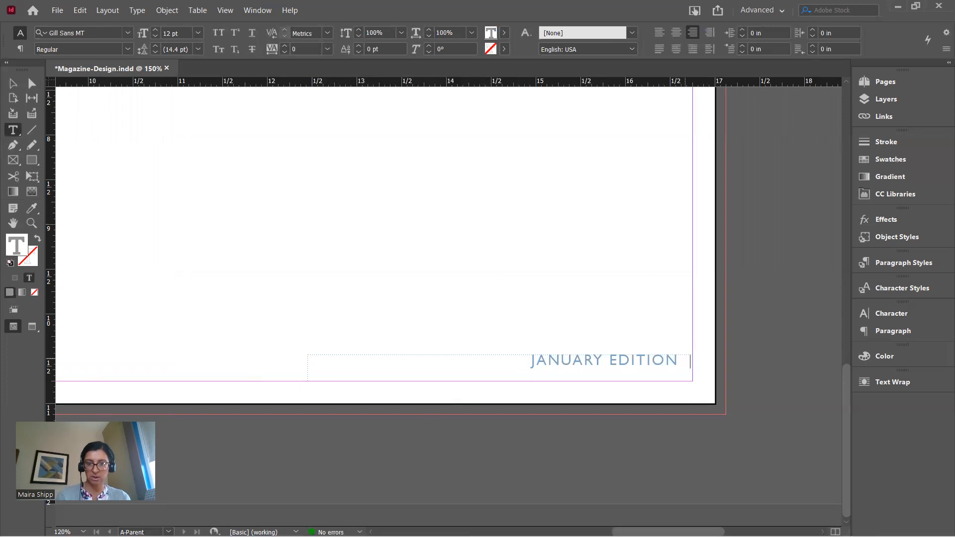
key("ctrl+v")
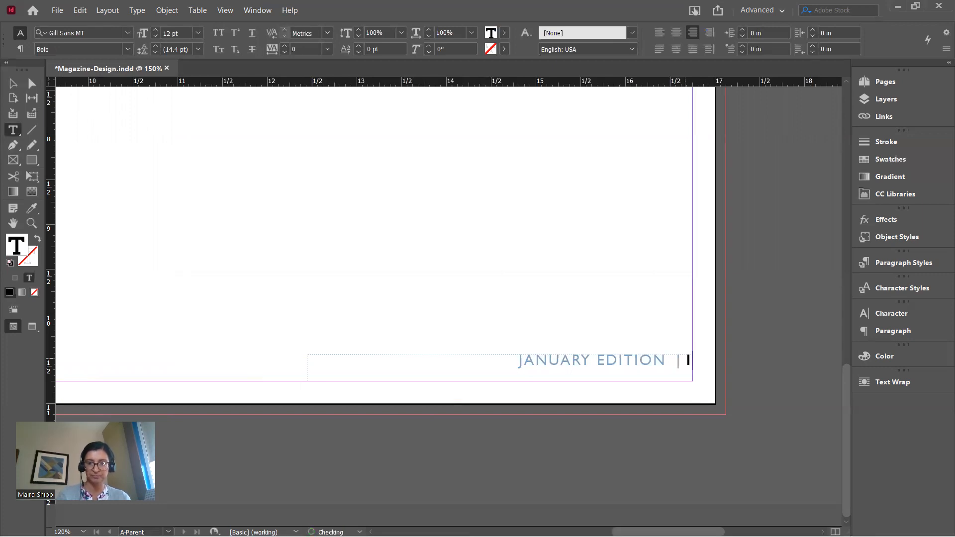
left_click(682, 359)
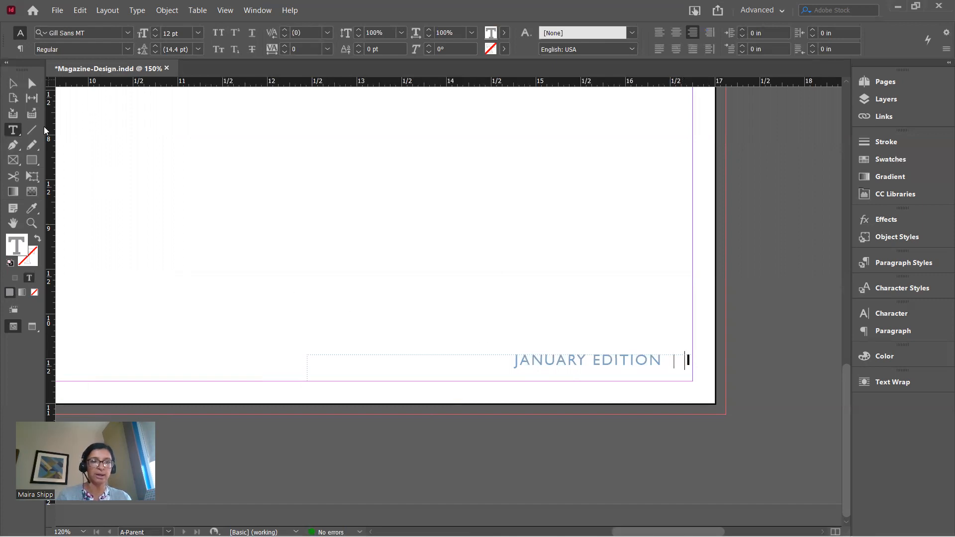
Nudge the copied footer frame down to Y 10.6356 in, across the bottom margin guide, and deselect it
left_click(14, 83)
key("Down")
key("Down")
key("Down")
key("Down")
key("Down")
key("Down")
key("Down")
key("Down")
key("Down")
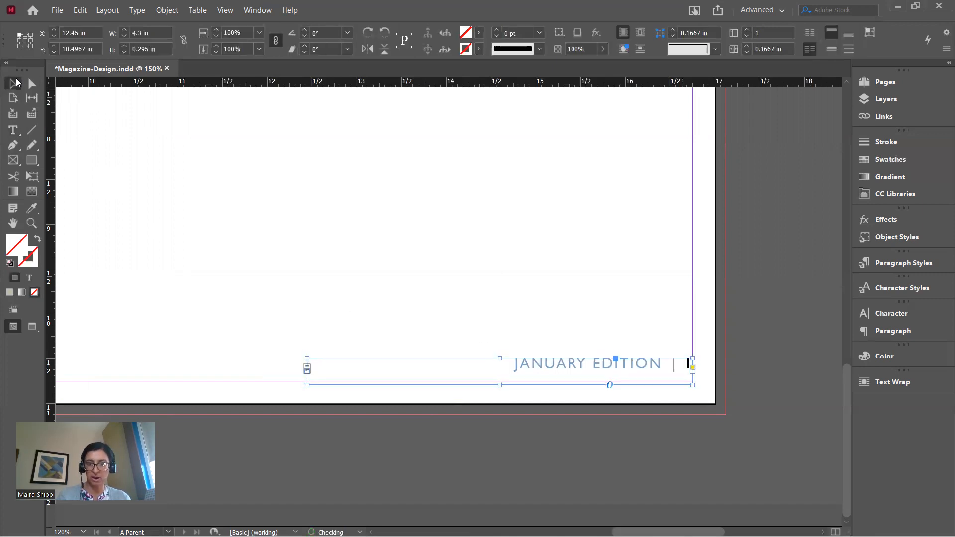
key("Down")
key("Down")
key("Down")
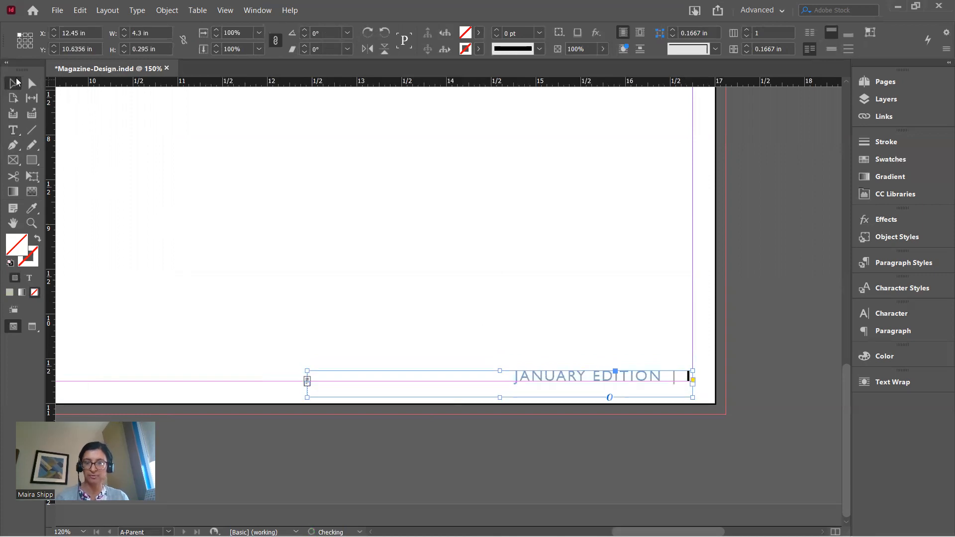
left_click(563, 287)
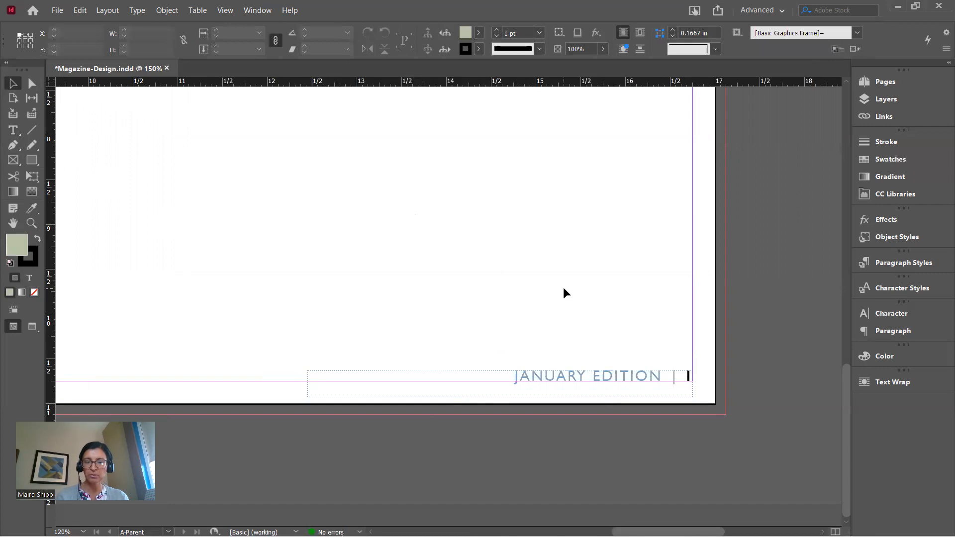
Replace the typed page number in the right-hand page's footer with the Current Page Number marker
left_click(13, 130)
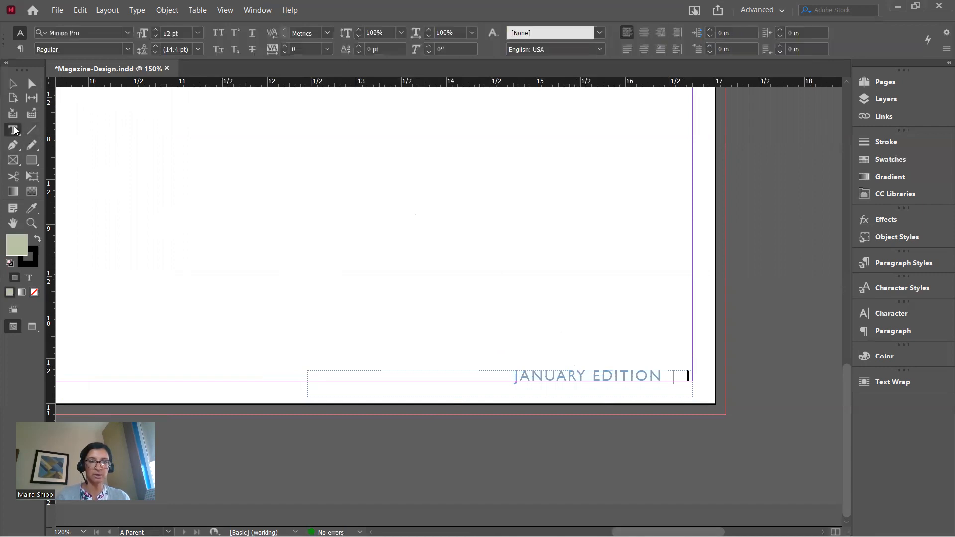
left_click(687, 376)
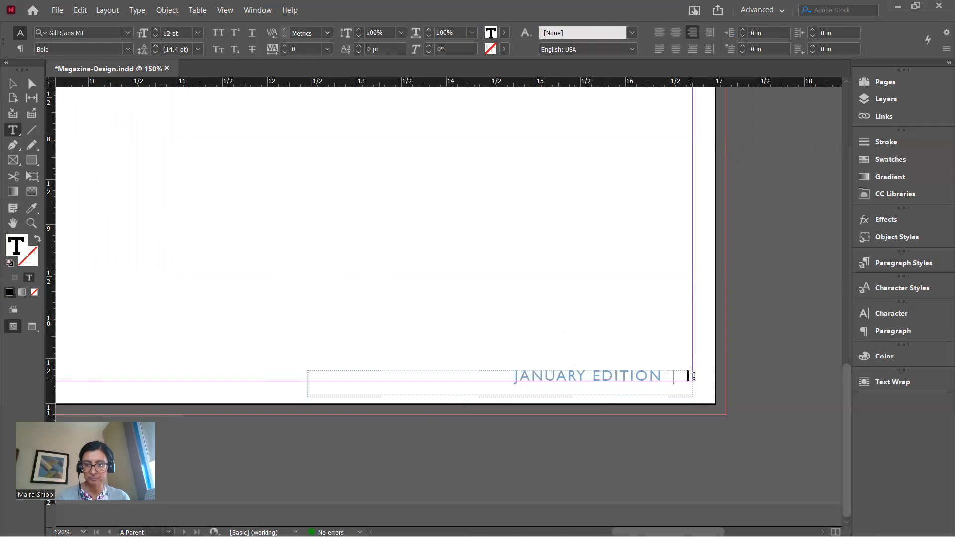
left_click(689, 376)
left_click_drag(686, 376, 697, 376)
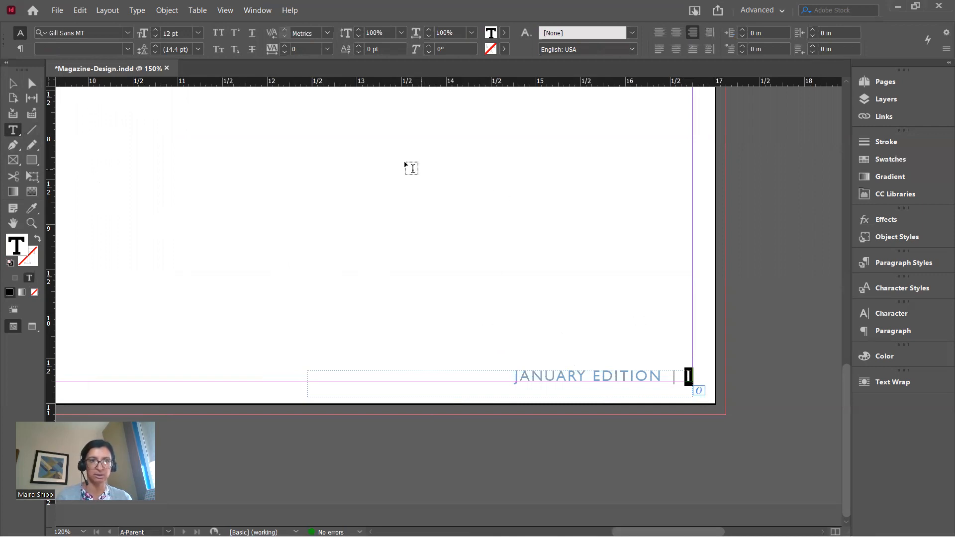
left_click(135, 11)
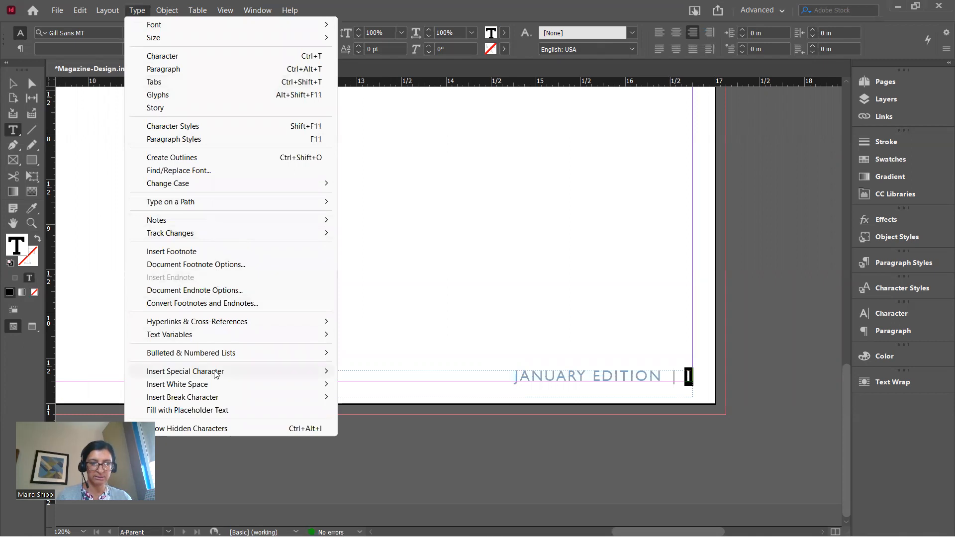
mouse_move(217, 377)
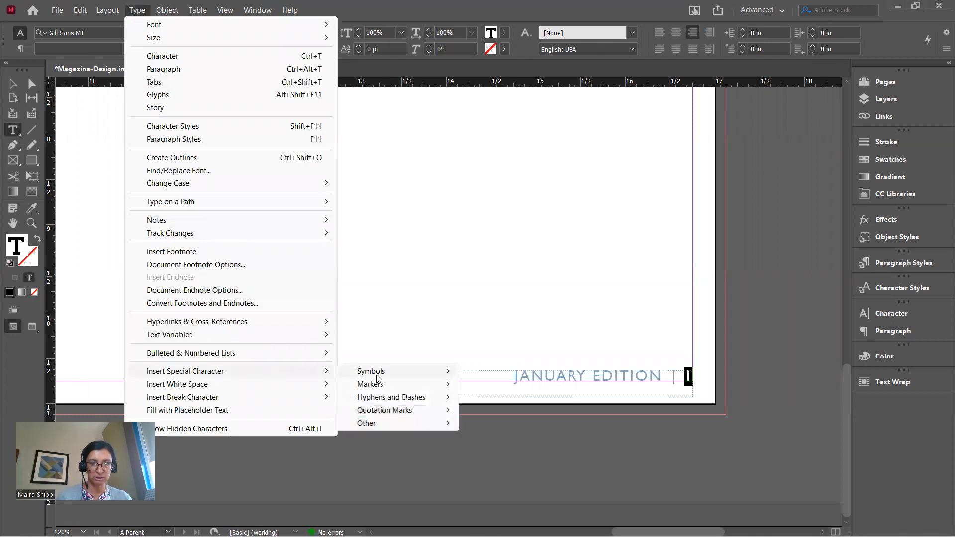
mouse_move(388, 387)
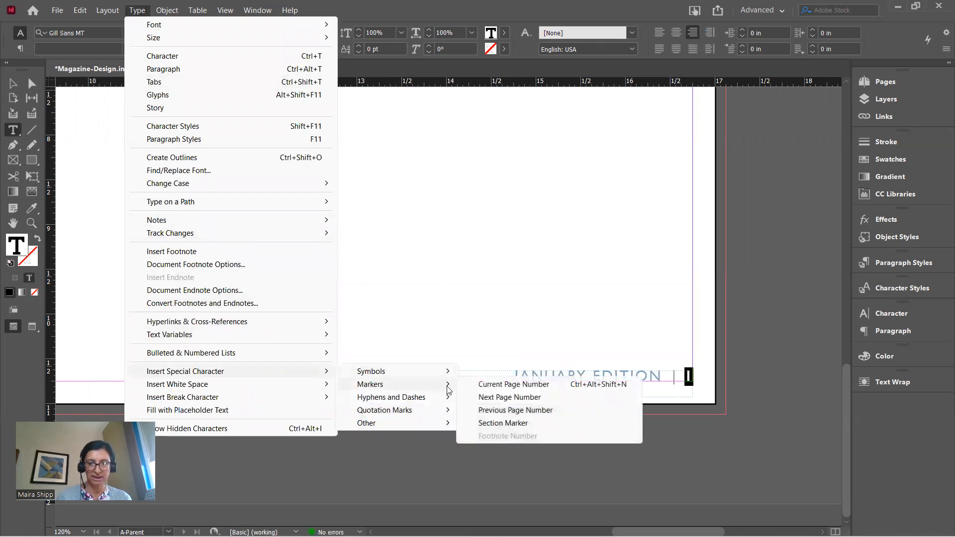
left_click(493, 385)
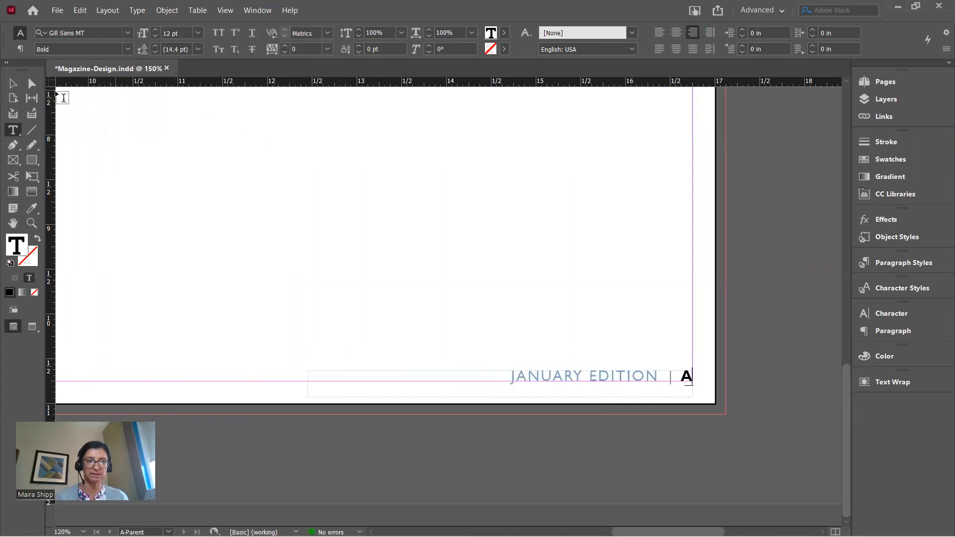
left_click(13, 84)
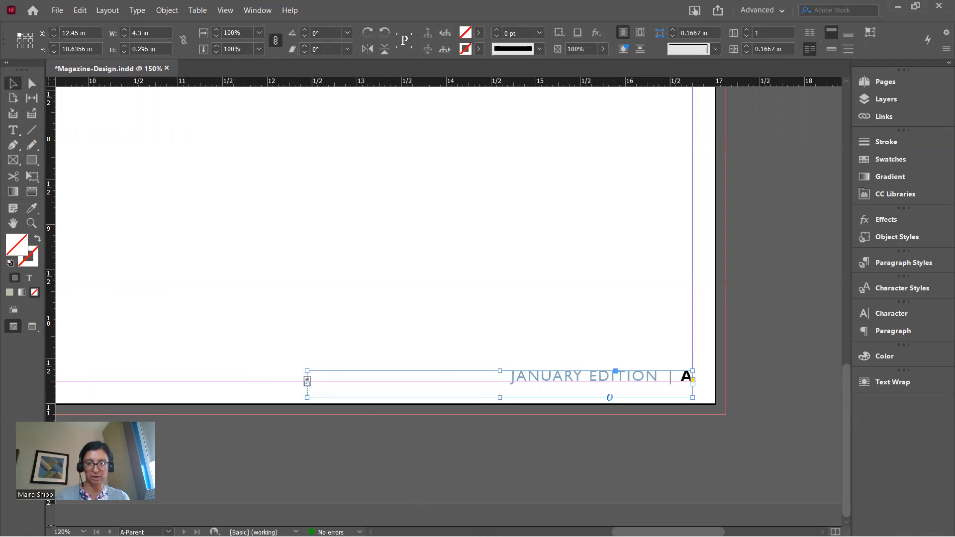
Replace the typed page number in the left-hand page's footer with the Current Page Number marker and deselect the frame
scroll(448, 243, "left", 10)
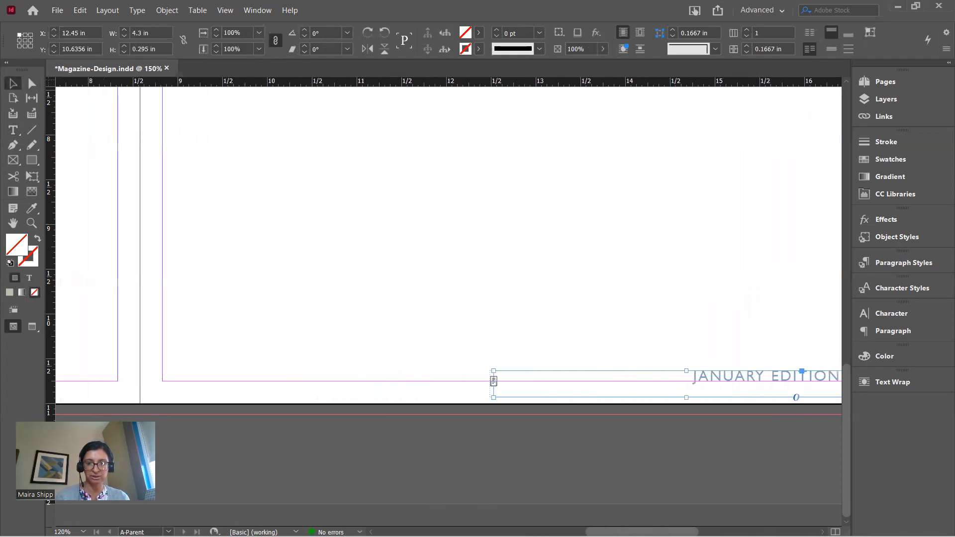
scroll(269, 373, "left", 5)
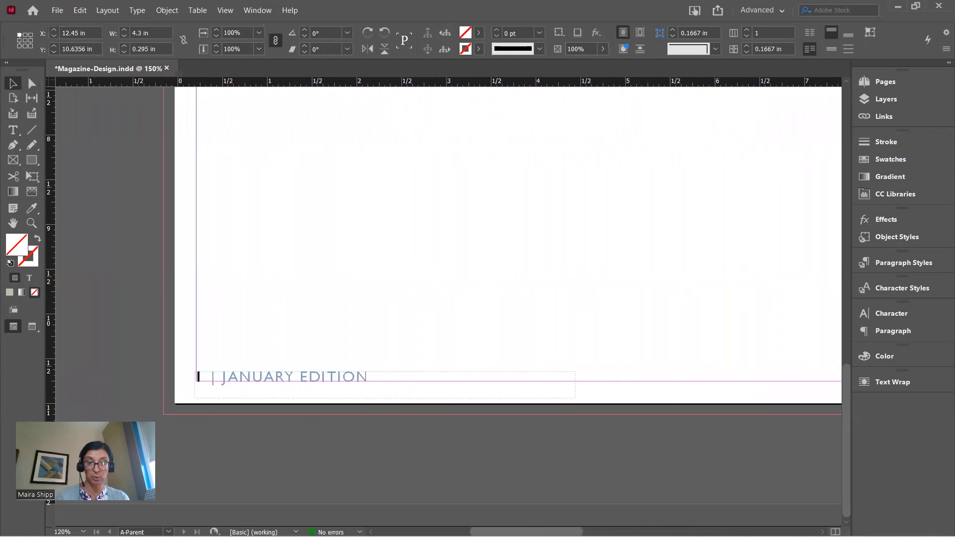
left_click(11, 131)
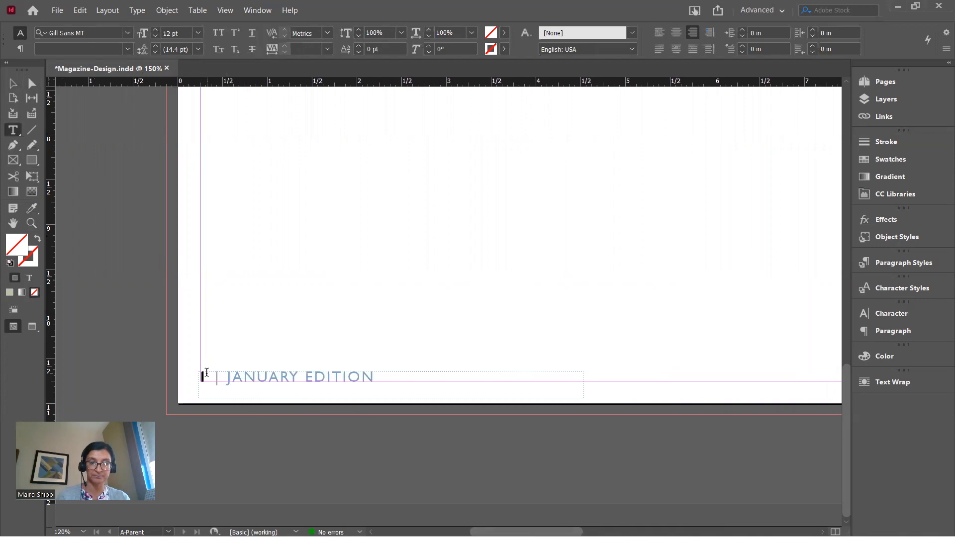
left_click_drag(205, 374, 195, 377)
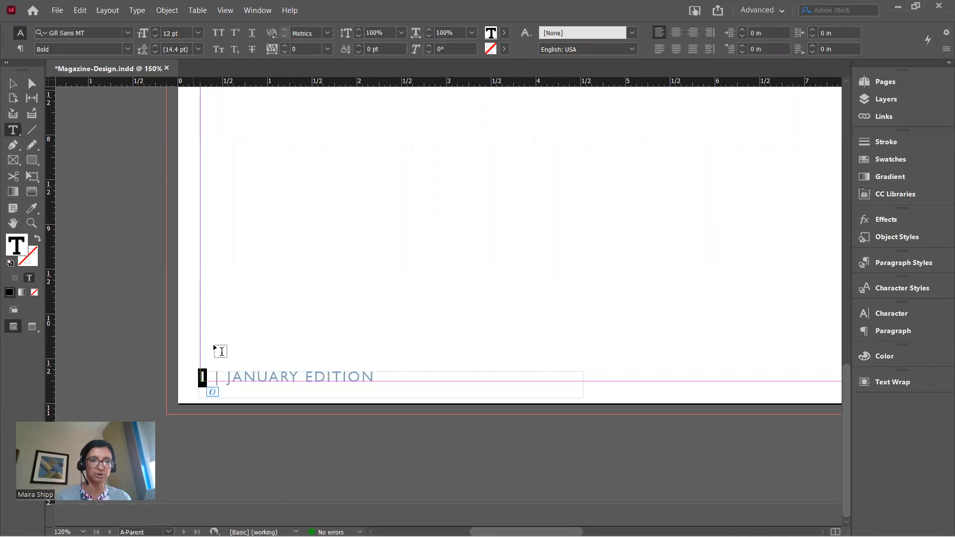
left_click(138, 11)
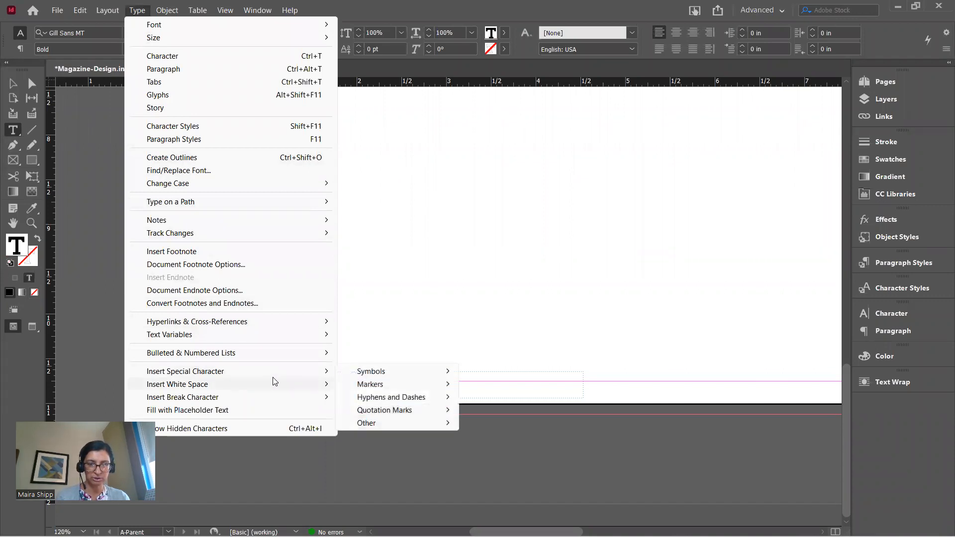
mouse_move(312, 371)
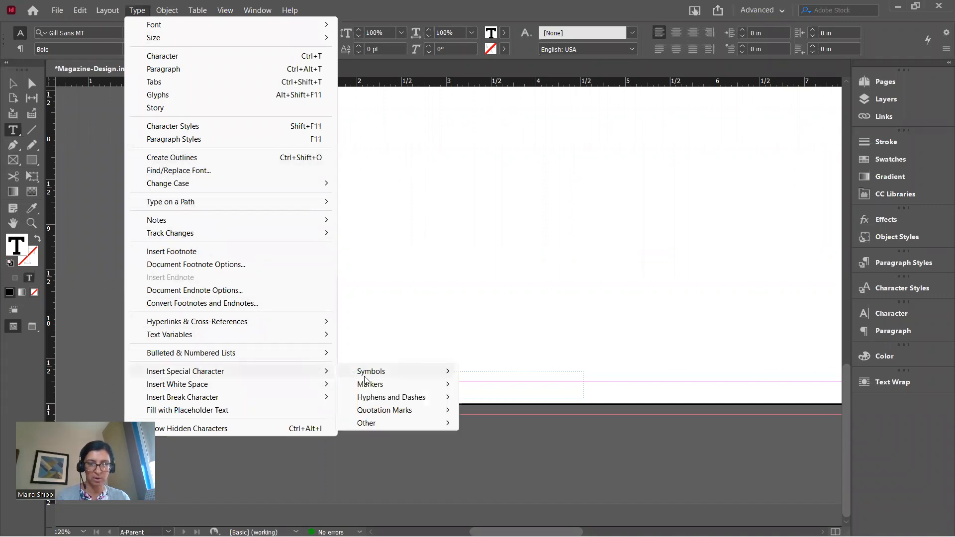
mouse_move(376, 387)
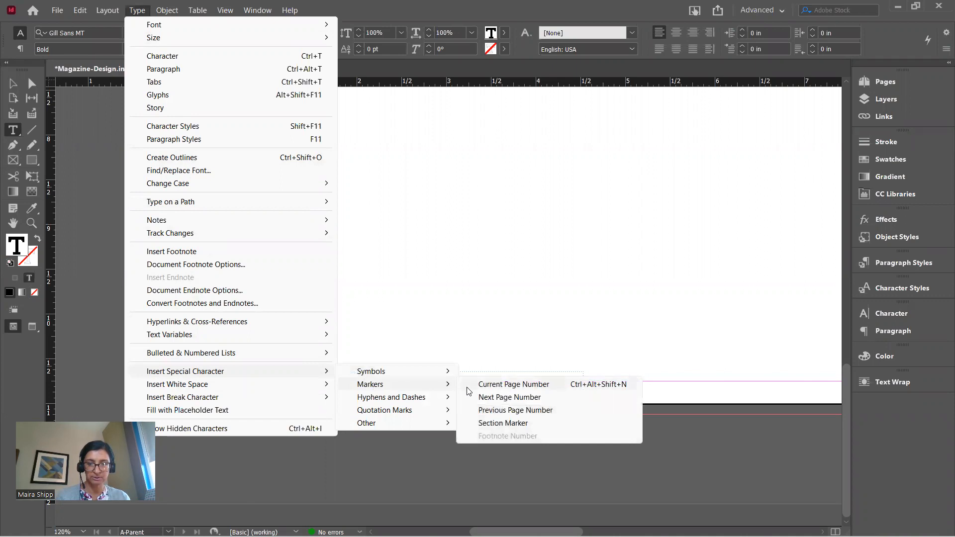
left_click(492, 386)
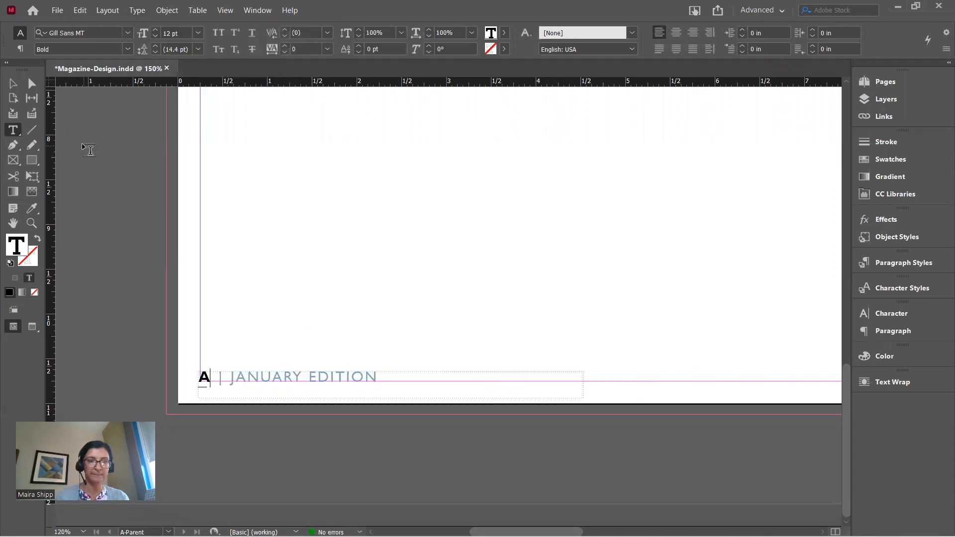
left_click(14, 83)
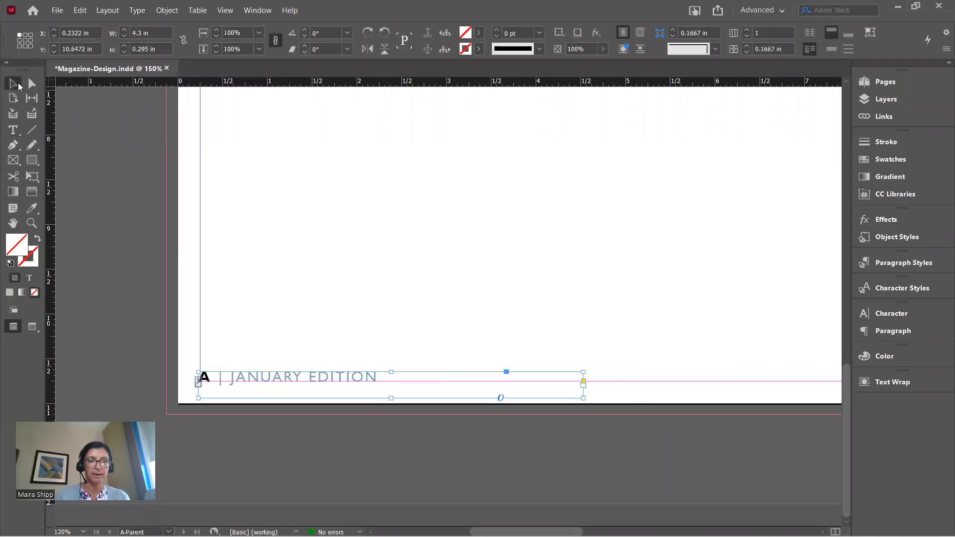
left_click(235, 157)
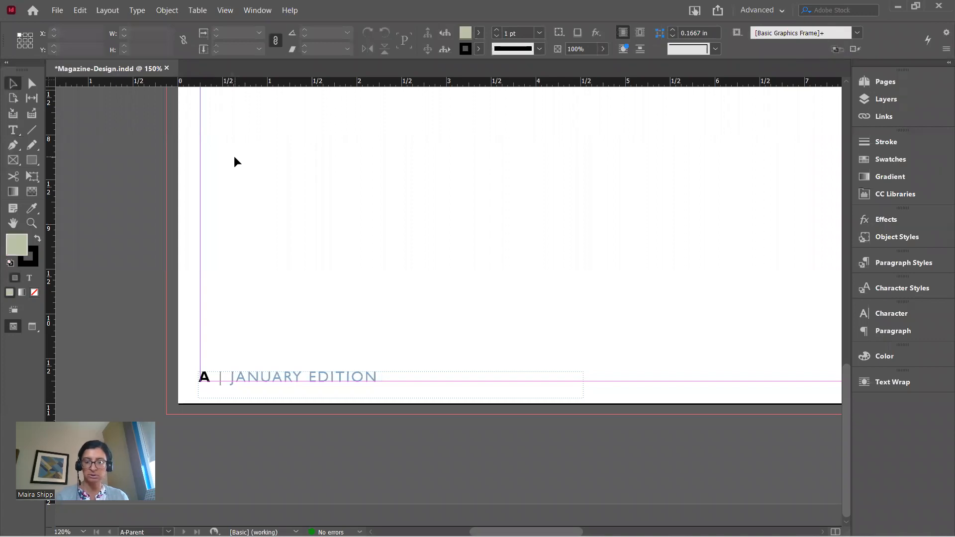
Insert a new page based on A-Parent at the start of the document, ahead of the existing page 1
key("ctrl+0")
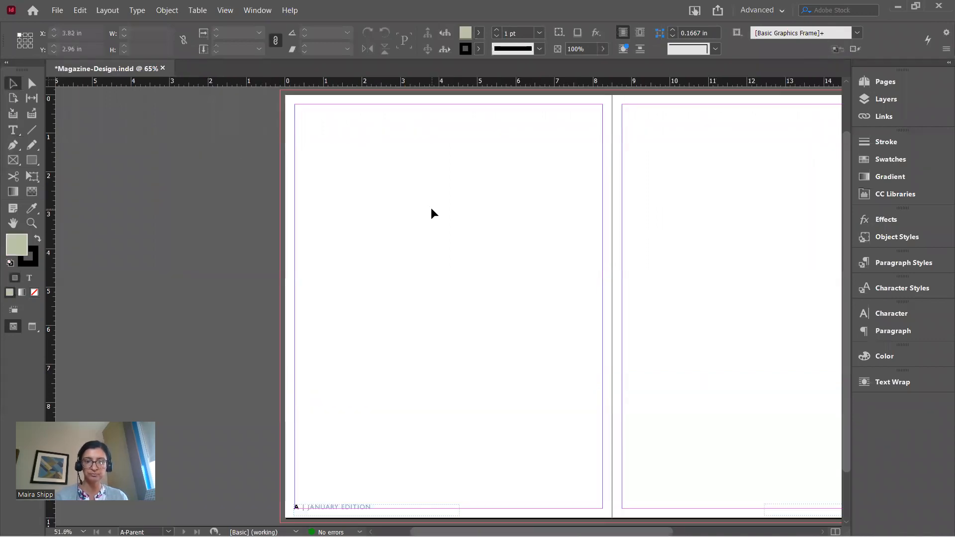
scroll(431, 214, "right", 5)
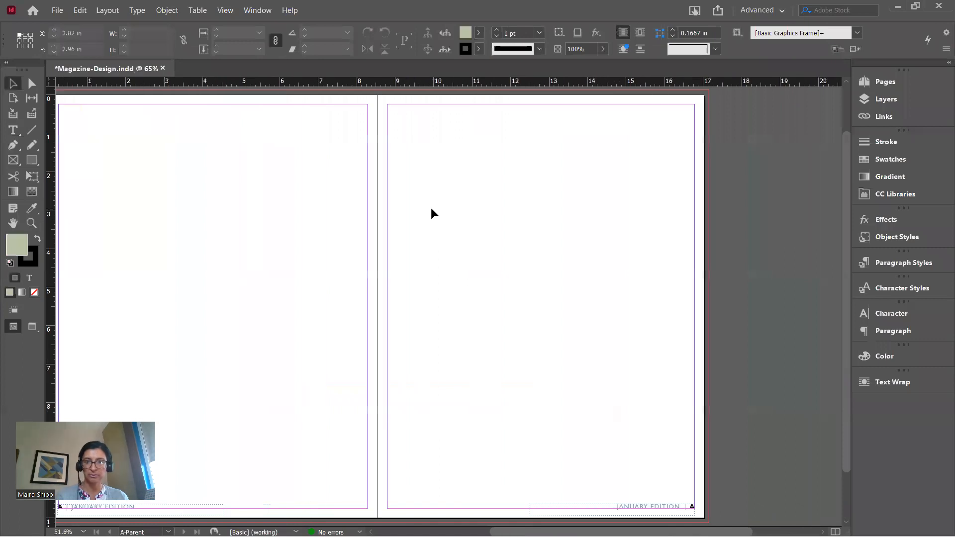
left_click(871, 83)
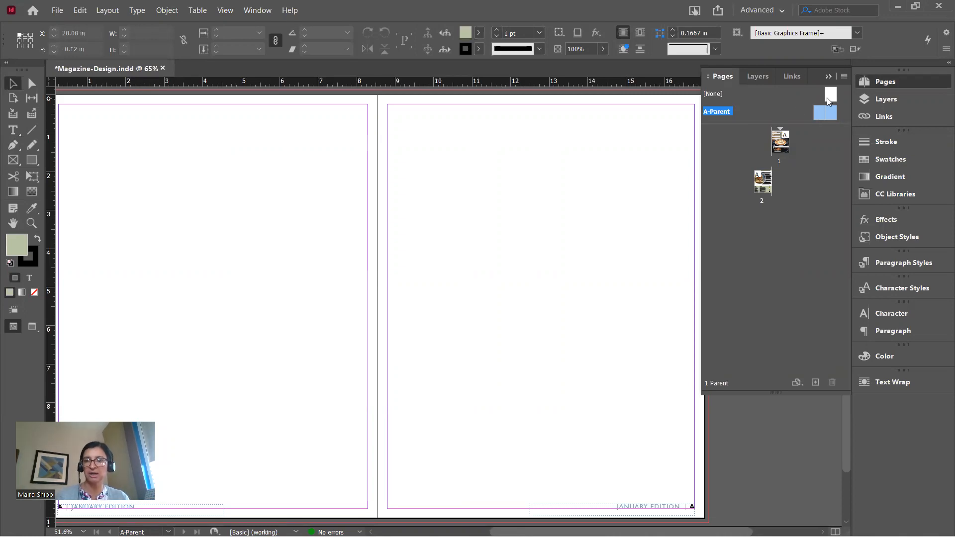
left_click(831, 97)
left_click(817, 115)
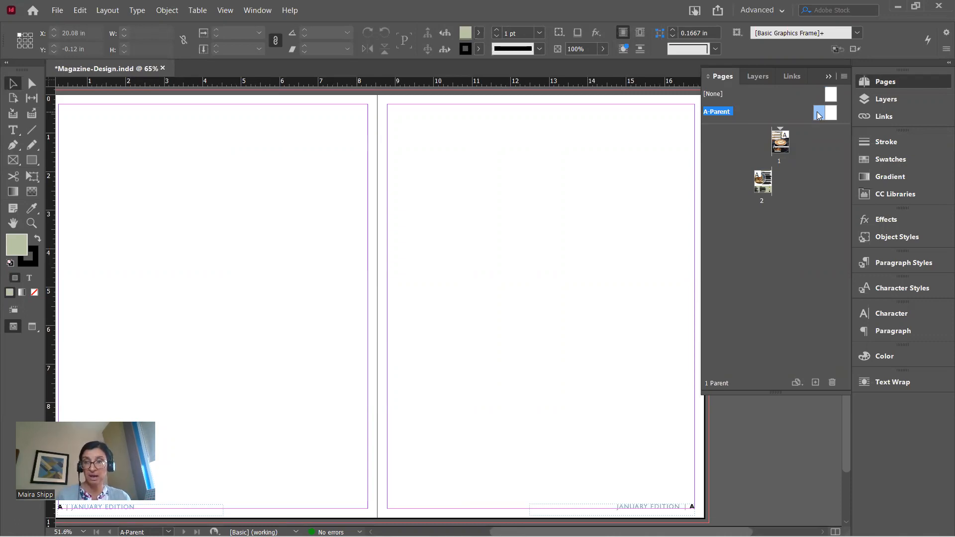
left_click_drag(819, 115, 769, 143)
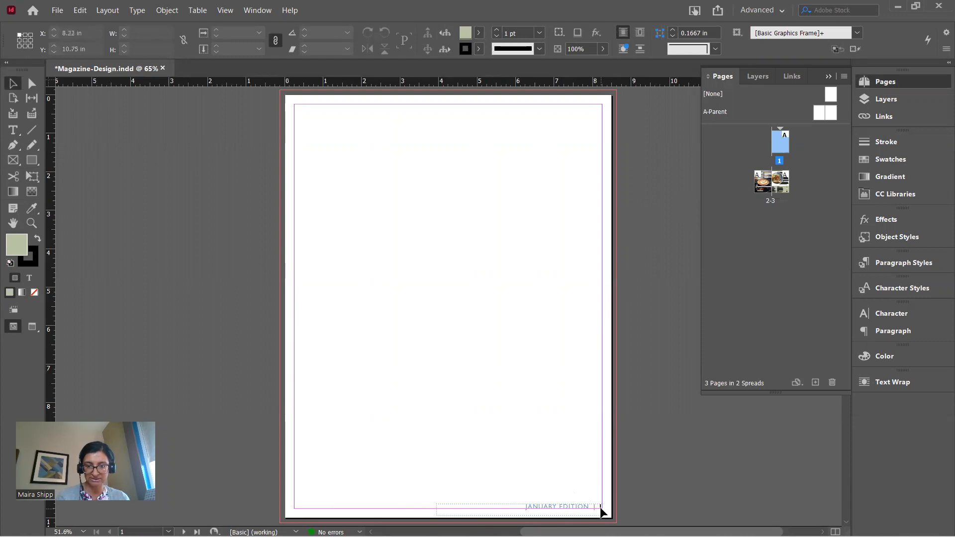
Open the 2-3 spread and apply the left-hand A-Parent page to page 2
double_click(764, 177)
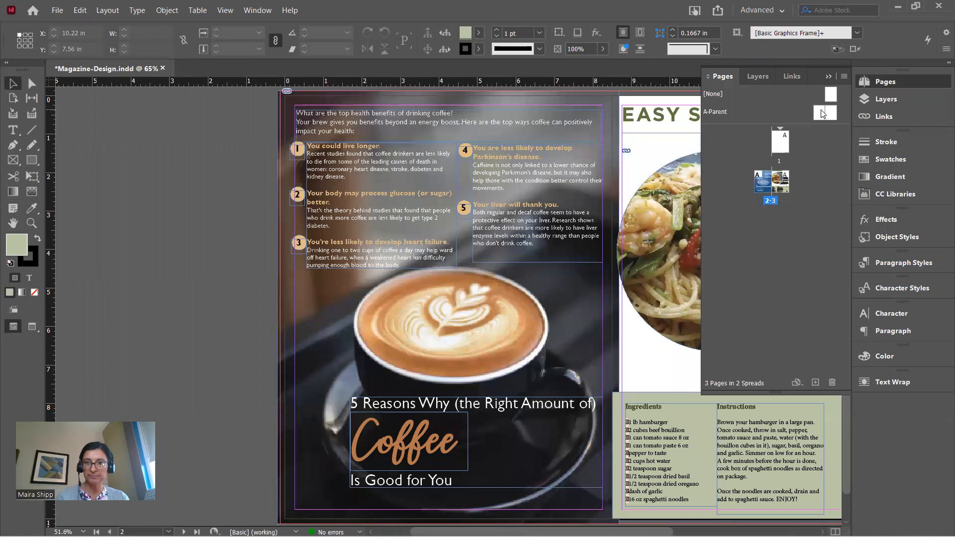
mouse_move(821, 112)
left_mouse_down()
mouse_move(780, 143)
mouse_move(765, 184)
left_mouse_up()
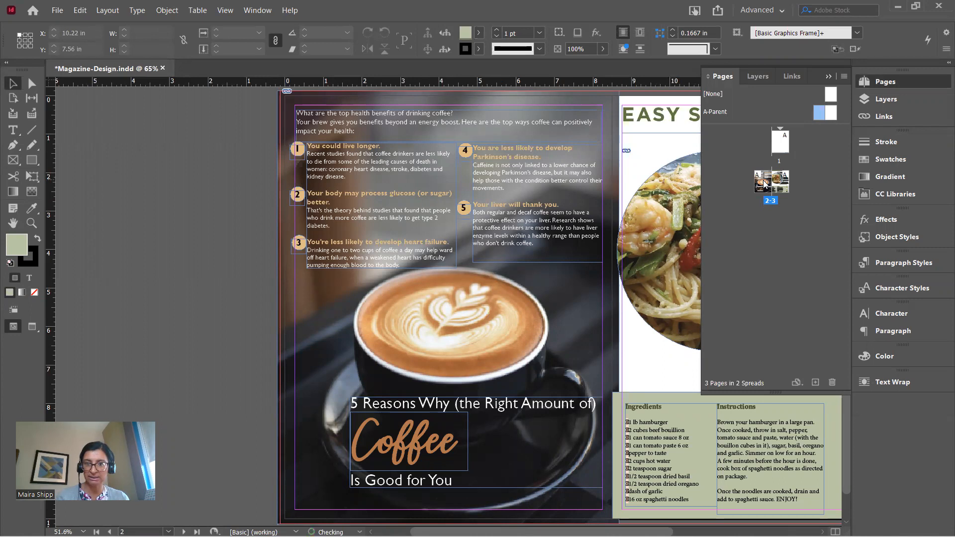
left_click(835, 113)
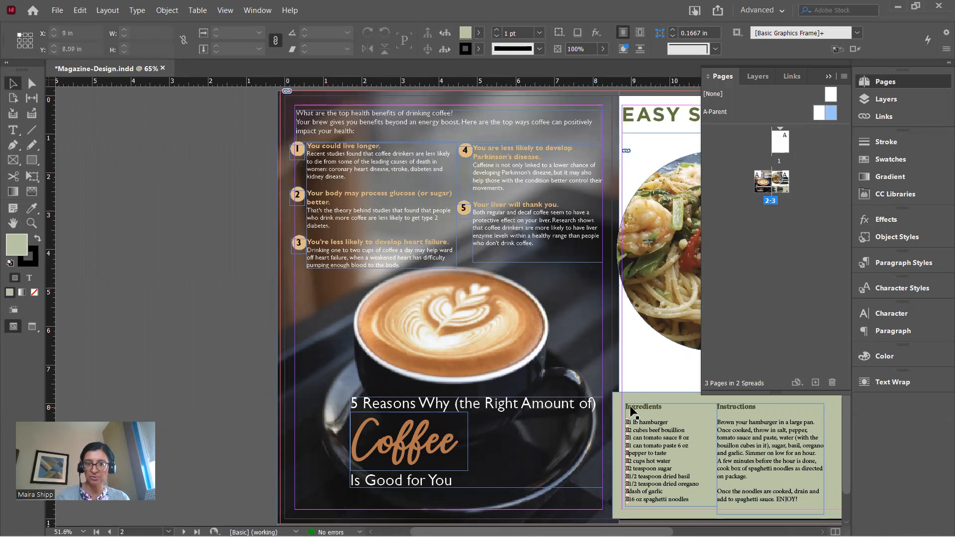
Shorten the green background box on page 3 from its lower edge to a height of 2.9386 in, clearing the footer
scroll(630, 405, "right", 2)
scroll(630, 405, "right", 10)
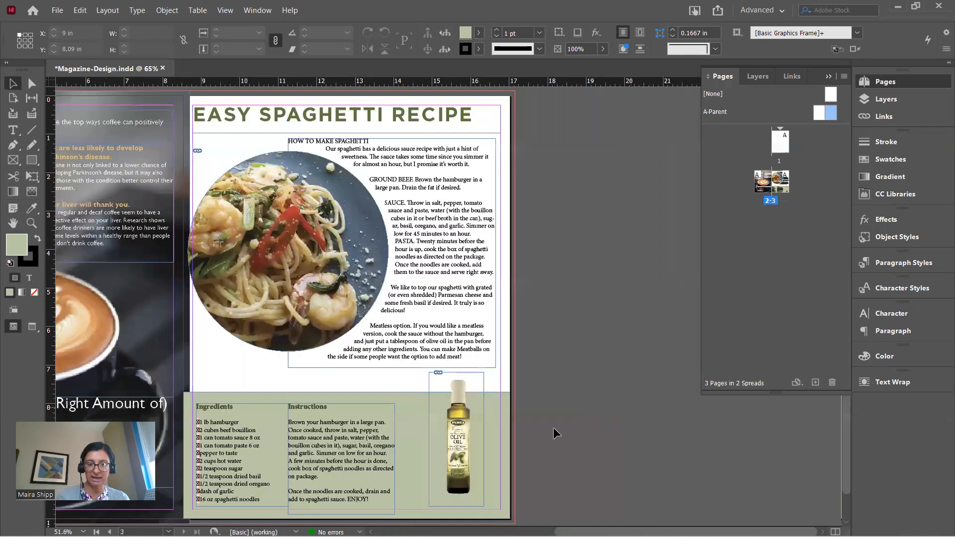
scroll(553, 428, "down", 2)
left_click(410, 429)
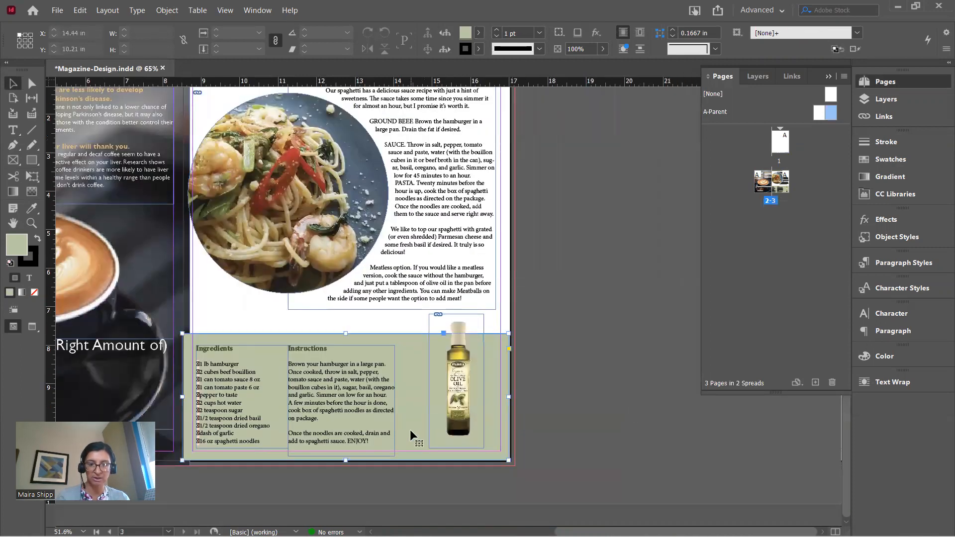
left_click_drag(345, 462, 345, 447)
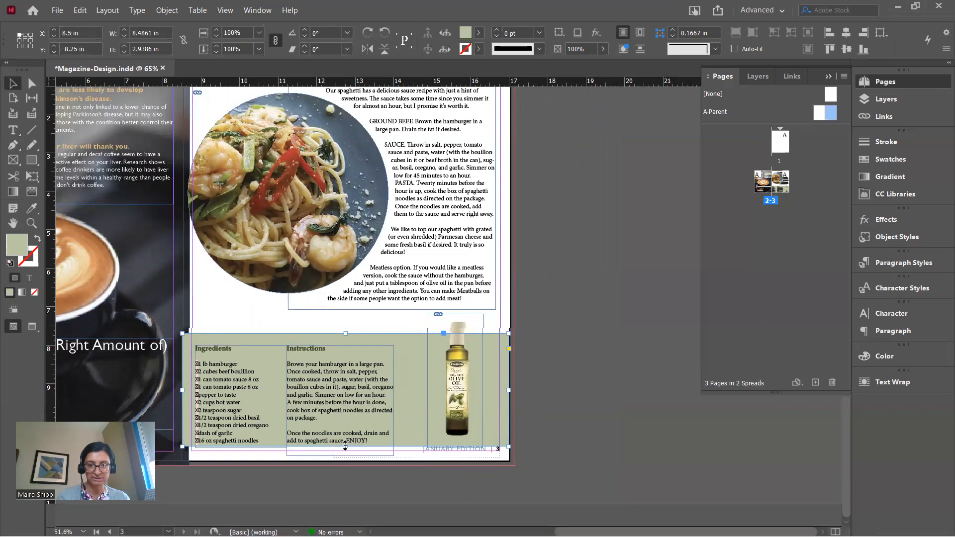
left_click(554, 327)
left_click_drag(556, 306, 182, 452)
key("Up")
key("Up")
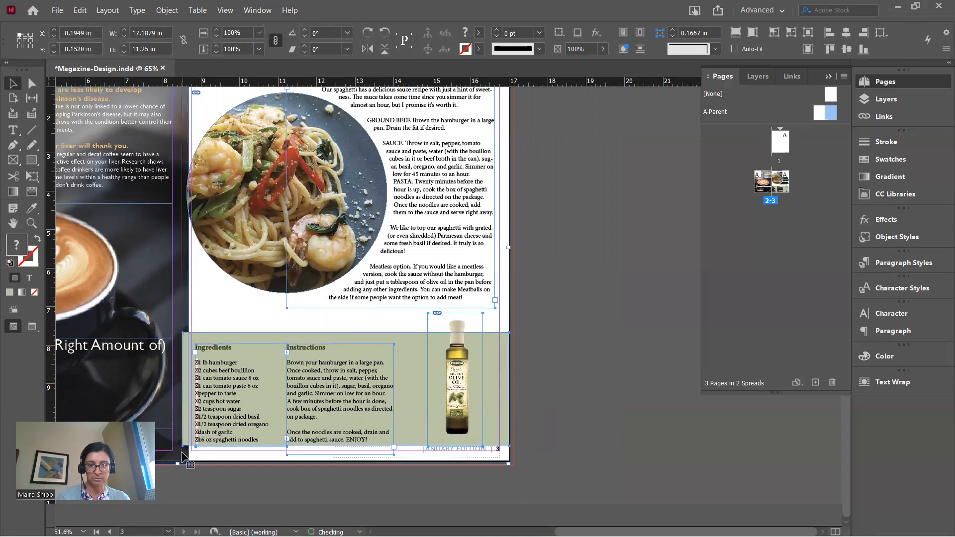
key("Down")
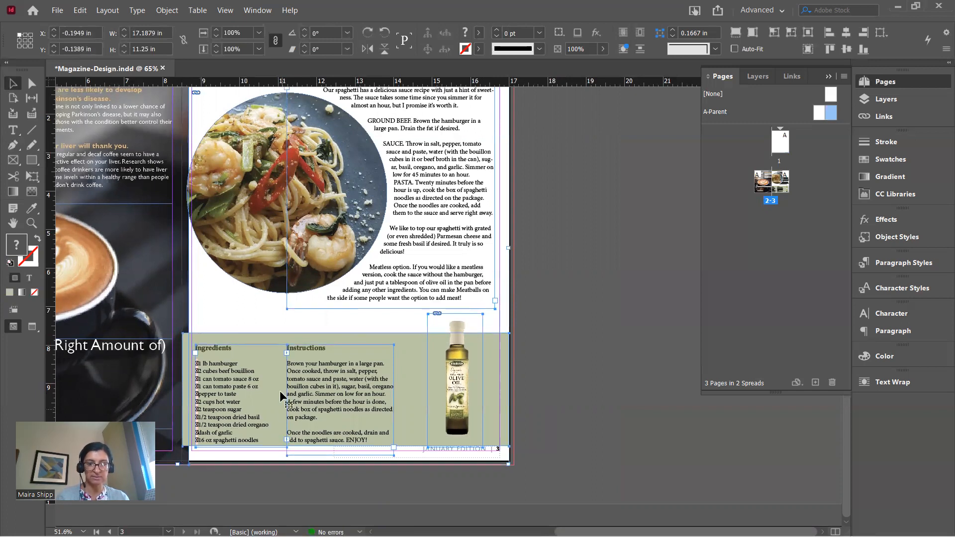
Move the green box, both recipe text frames and the olive oil image up together to Y 6.9563 in, and deselect them
left_click_drag(541, 314, 215, 458)
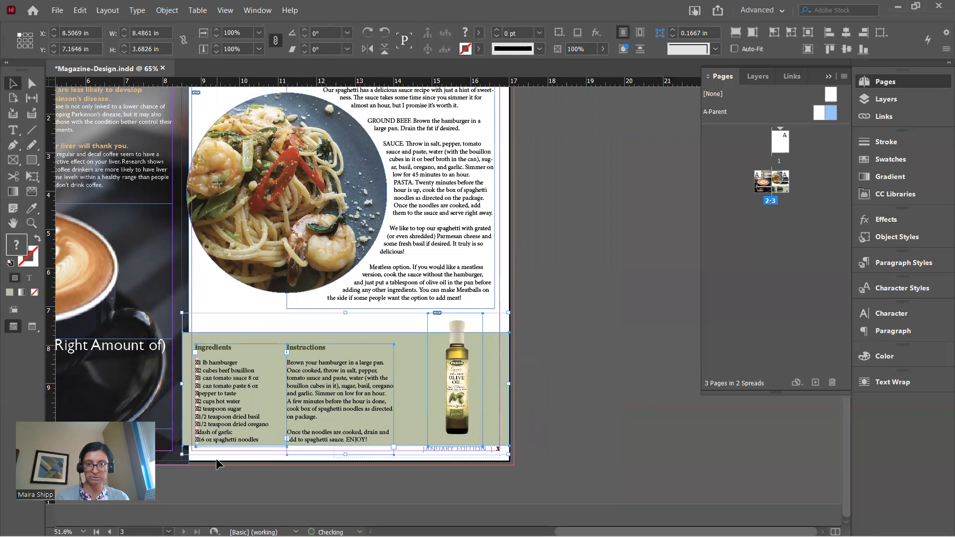
key("Up")
key("Up")
key("Up")
key("Up")
key("Up")
key("Up")
key("Up")
key("Up")
key("Up")
key("Up")
key("Up")
key("Up")
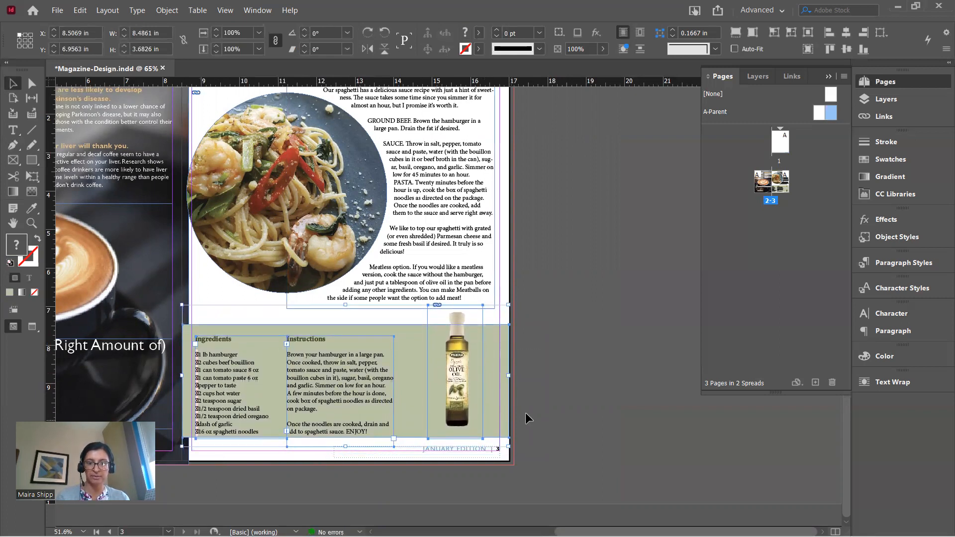
left_click(578, 401)
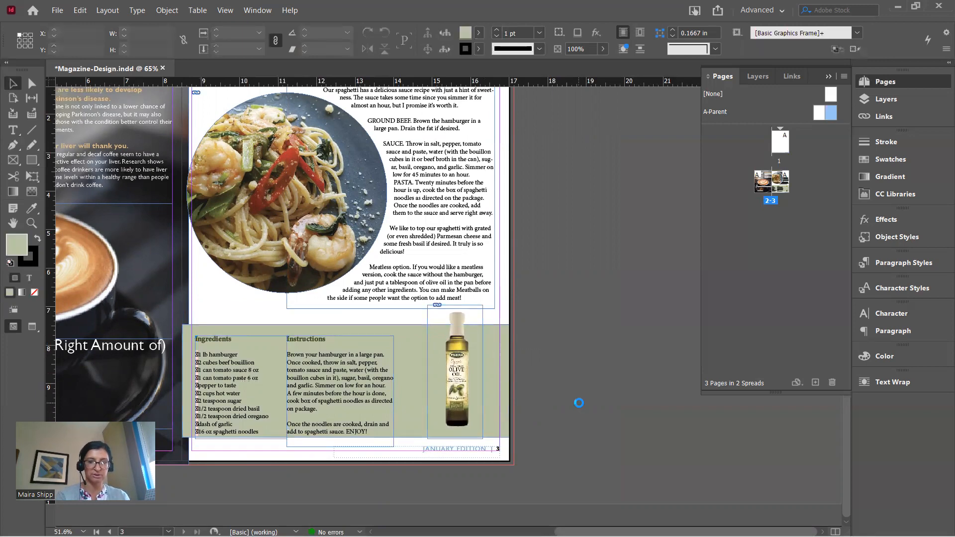
Examine the 2-3 spread in full-screen presentation and in the layout, checking the footers on the pages
key("shift+w")
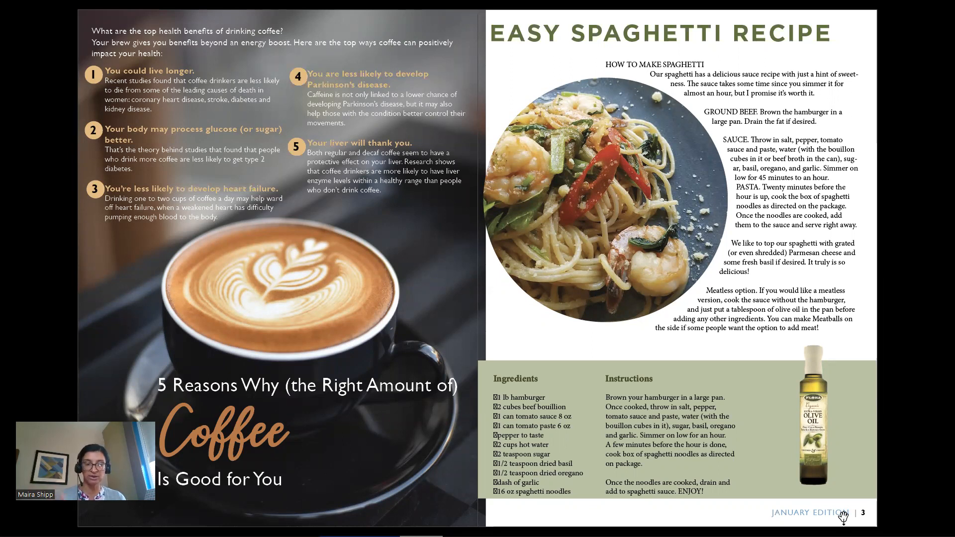
key("Escape")
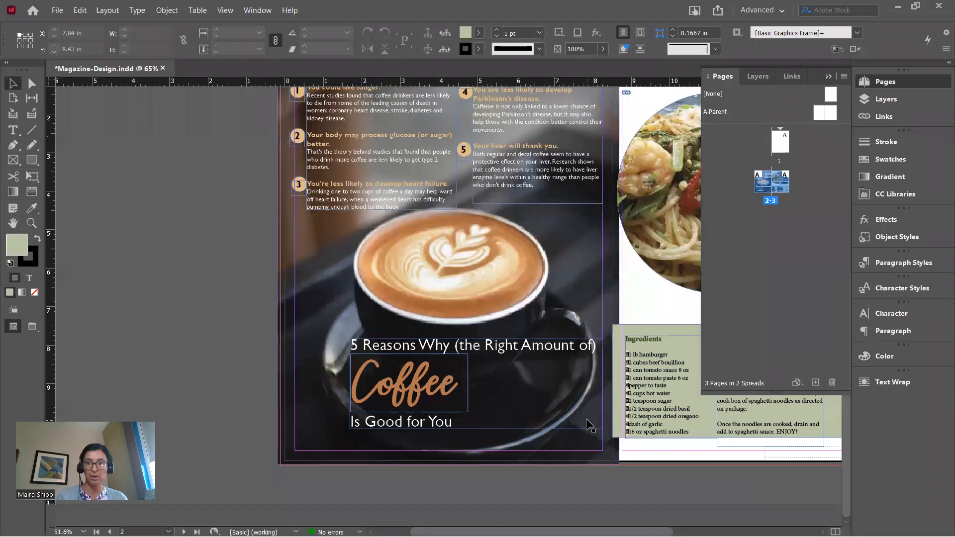
scroll(586, 419, "up", 3)
scroll(586, 419, "up", 2)
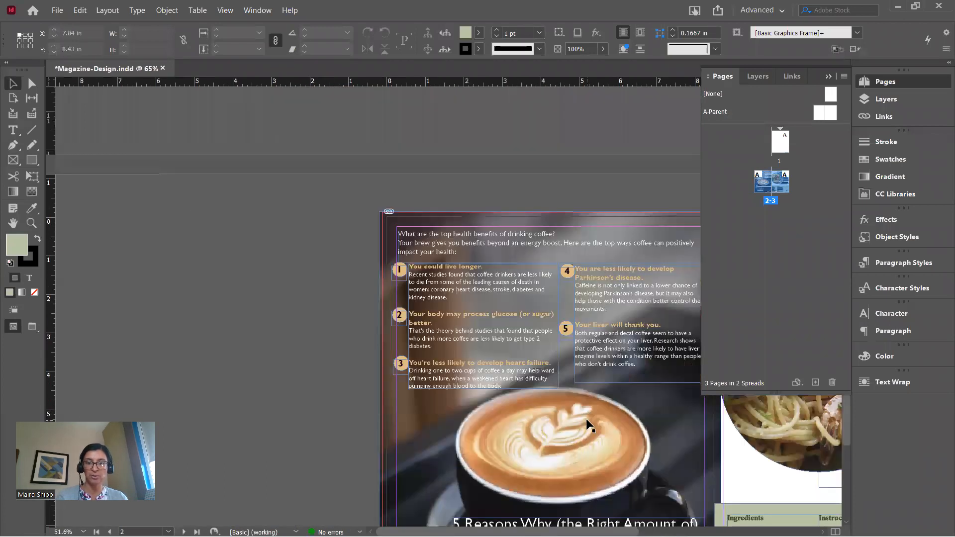
scroll(586, 419, "right", 5)
scroll(588, 424, "left", 4)
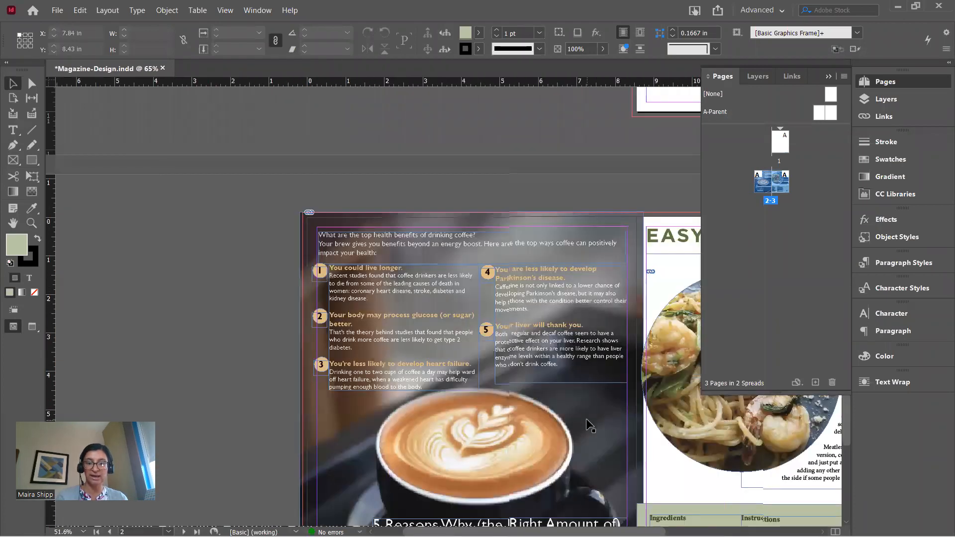
scroll(586, 419, "right", 3)
scroll(586, 419, "right", 1)
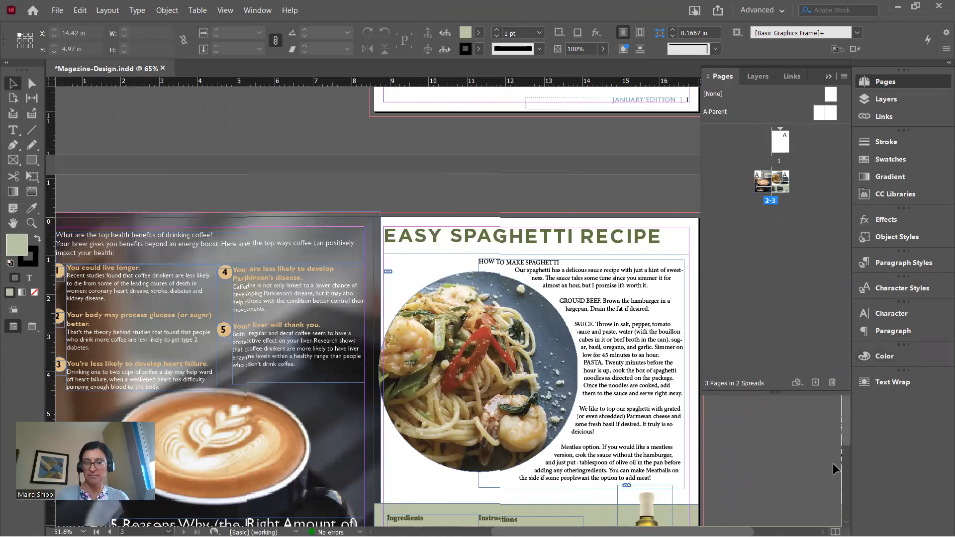
scroll(373, 307, "down", 5)
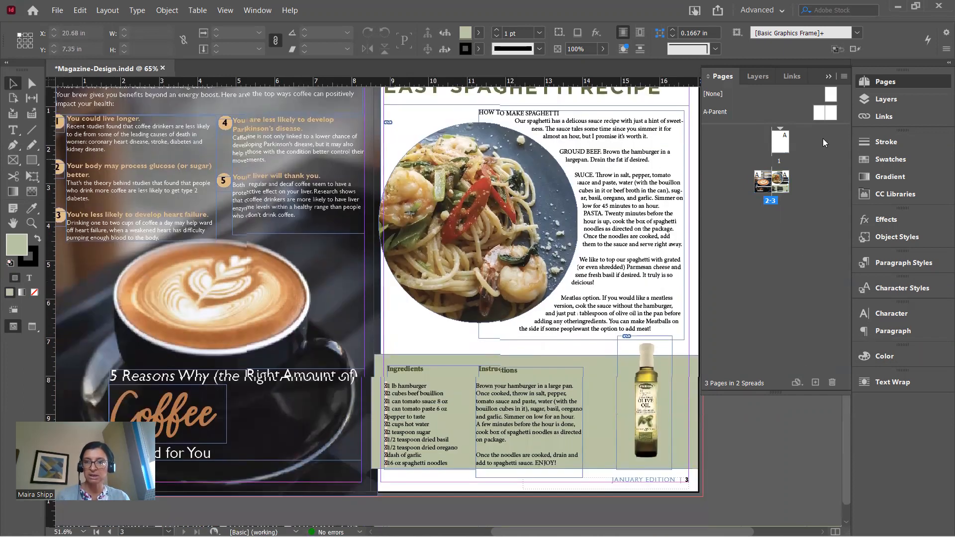
Add a new two-page spread based on both A-Parent pages after pages 2-3
left_click(818, 114)
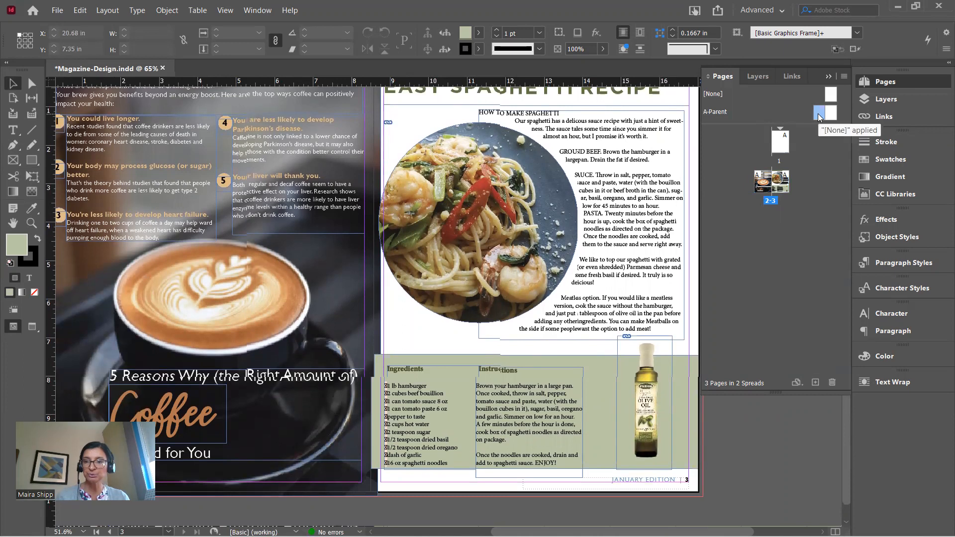
left_click(831, 113, "shift")
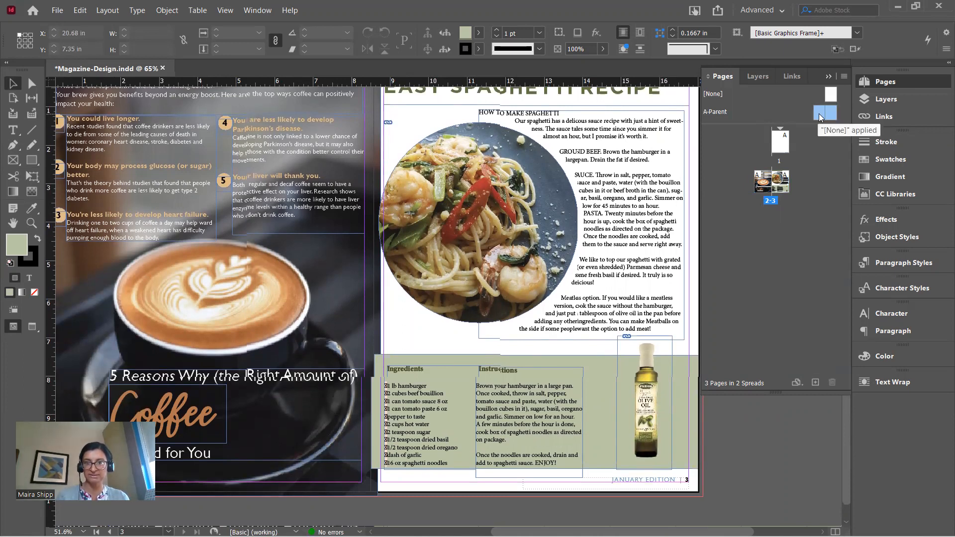
left_click_drag(819, 114, 797, 190)
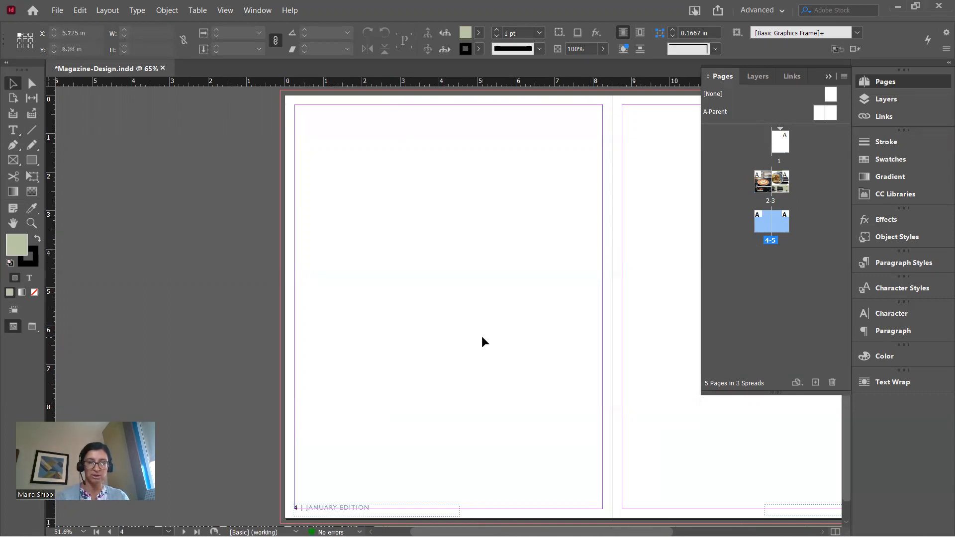
Examine the new 4-5 spread in full-screen presentation and in the layout, checking its footers, and collapse the Pages panel
key("shift+w")
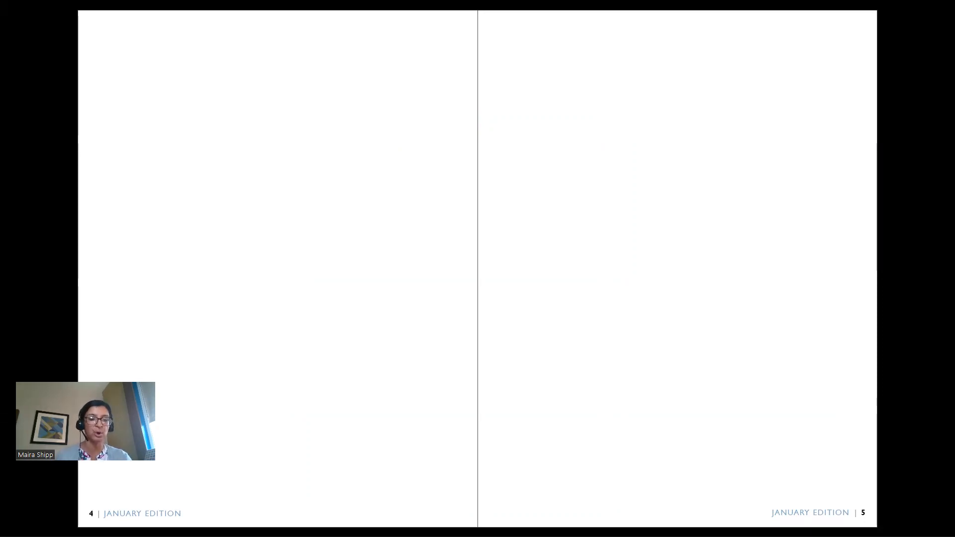
key("Escape")
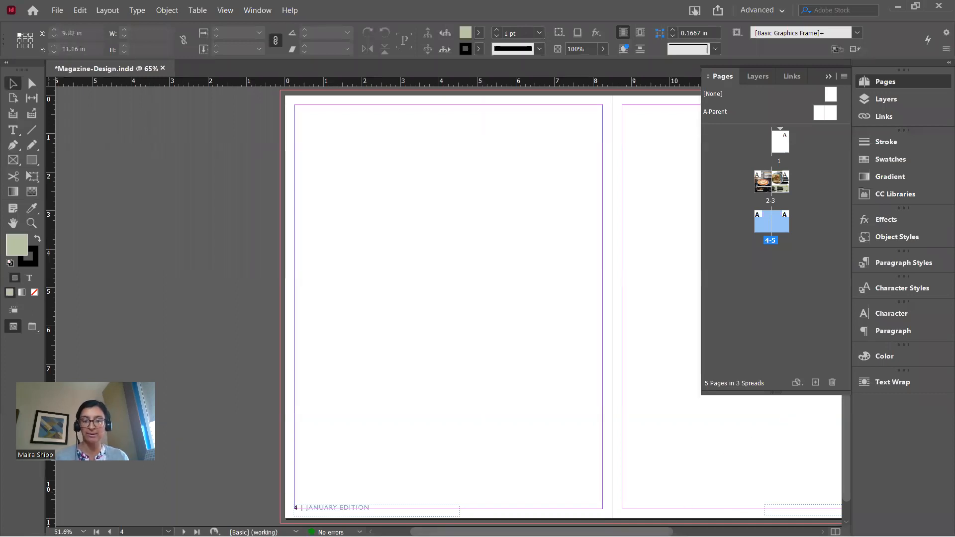
scroll(448, 299, "right", 5)
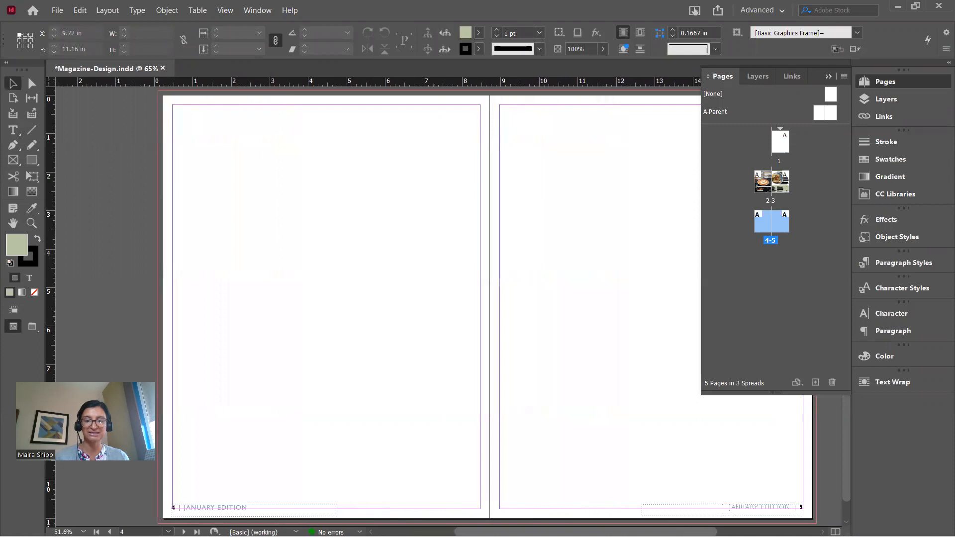
scroll(423, 298, "right", 2)
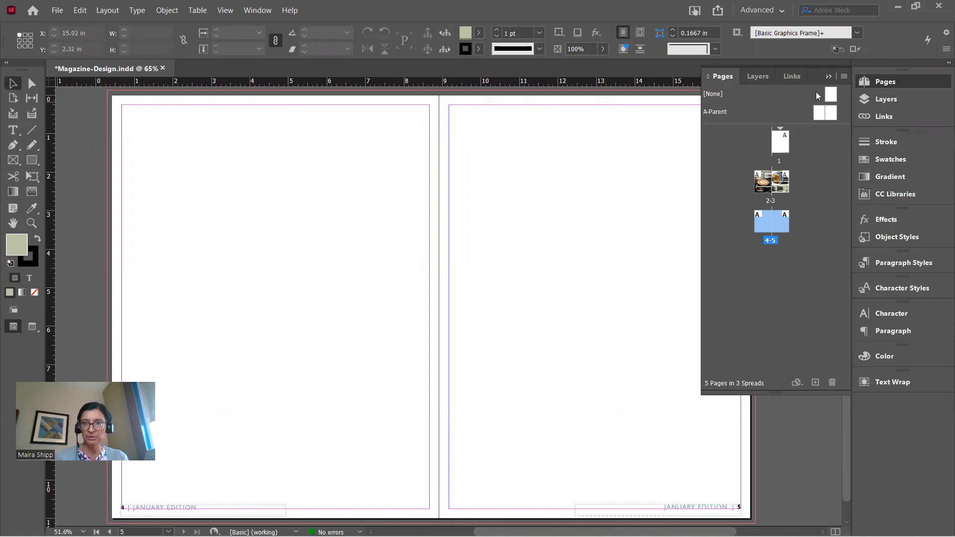
left_click(830, 76)
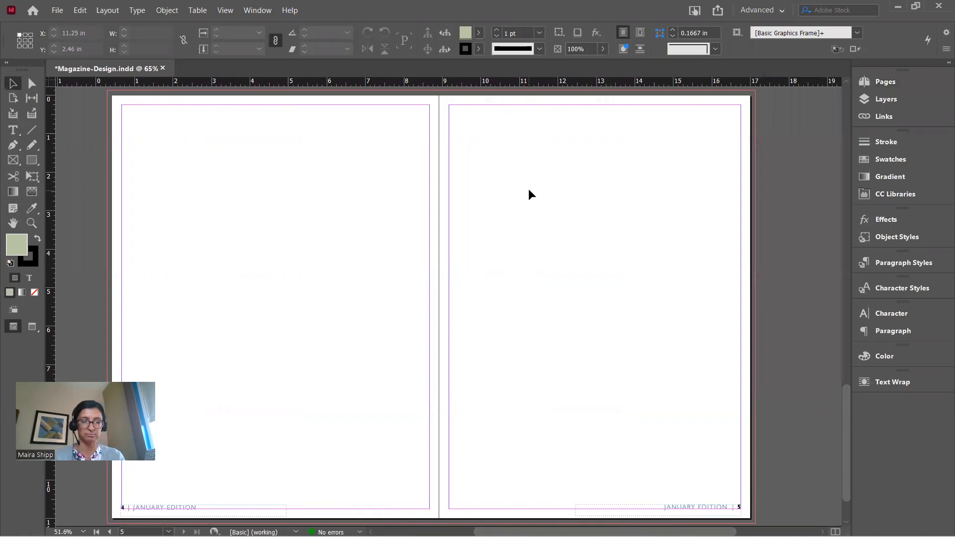
Switch to the browser, save the Pexels photo of two men hiking on a snow mountain to the Images folder, and show the mountaineering article
key("alt+Tab")
key("alt+Tab")
key("alt+Tab")
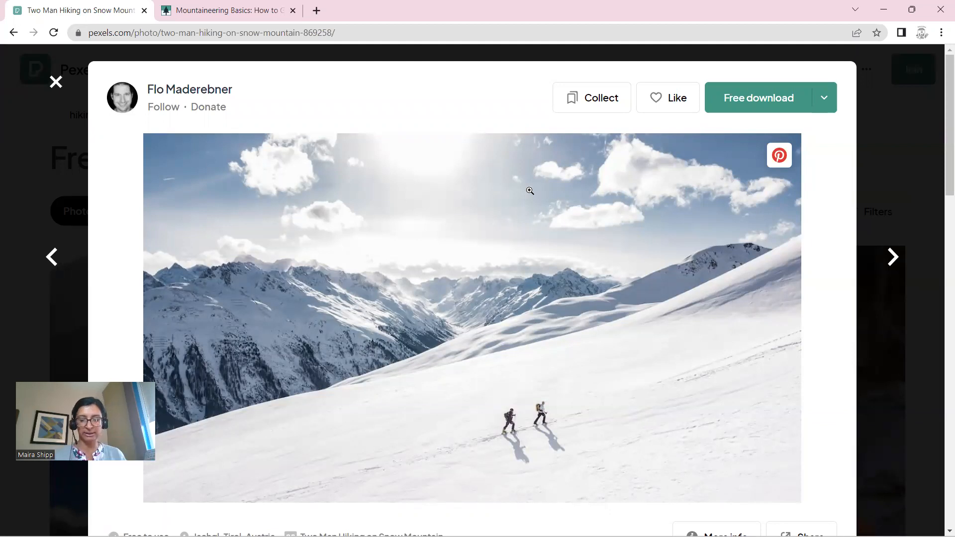
right_click(550, 234)
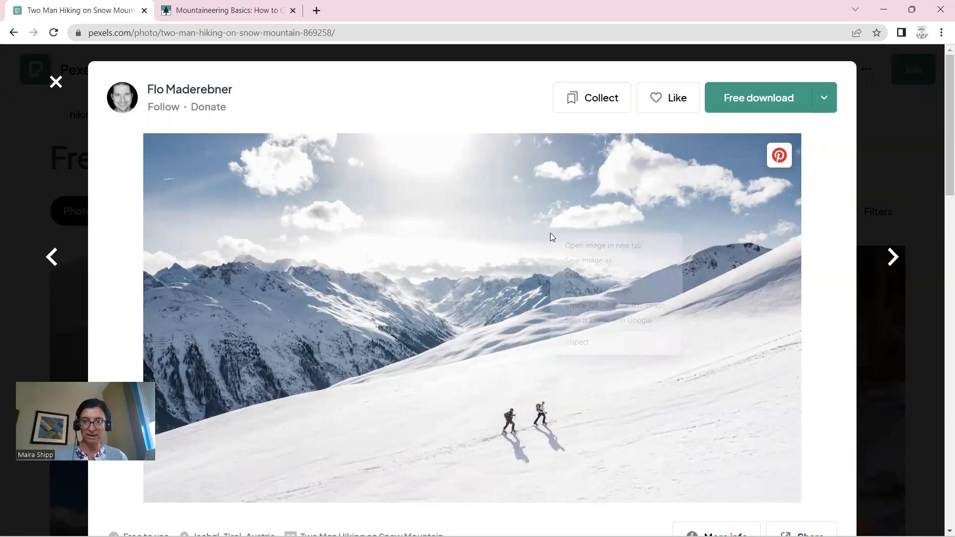
left_click(574, 260)
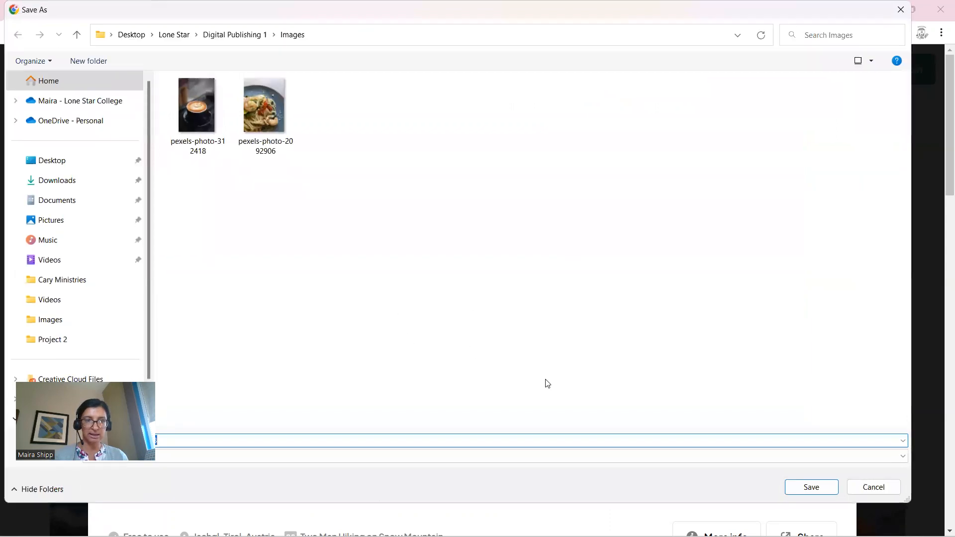
left_click(808, 489)
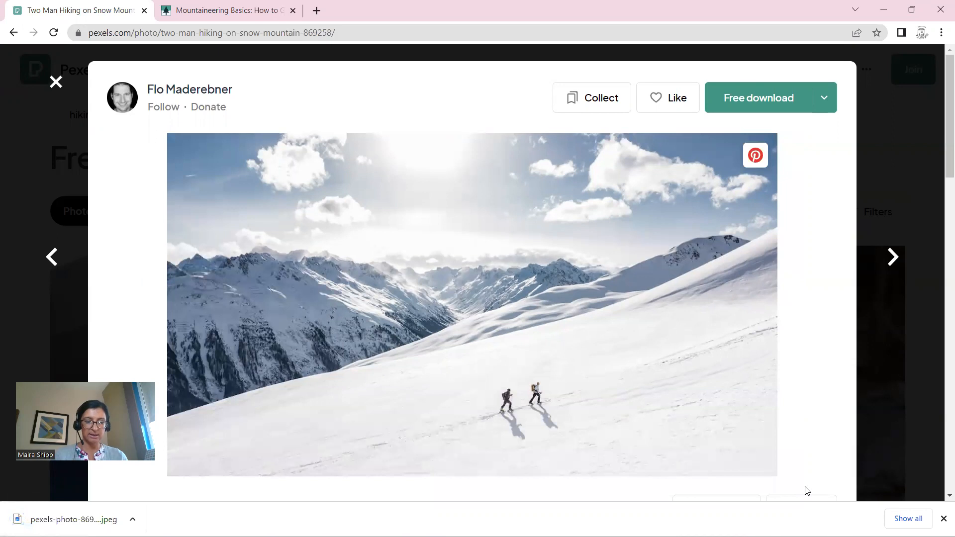
left_click(207, 12)
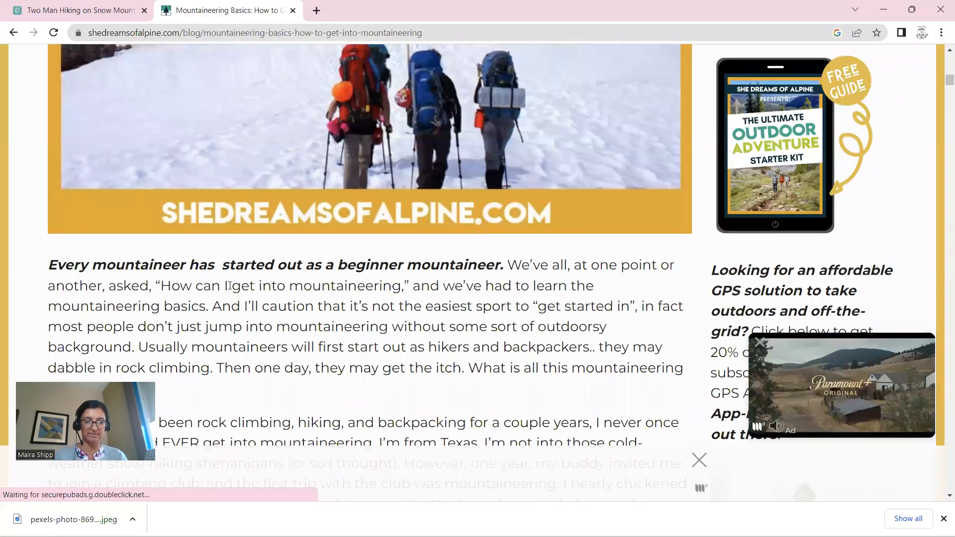
Switch back to InDesign and draw a rectangular image frame about 16.75 in wide and 10.405 in high across the 4-5 spread
key("alt+Tab")
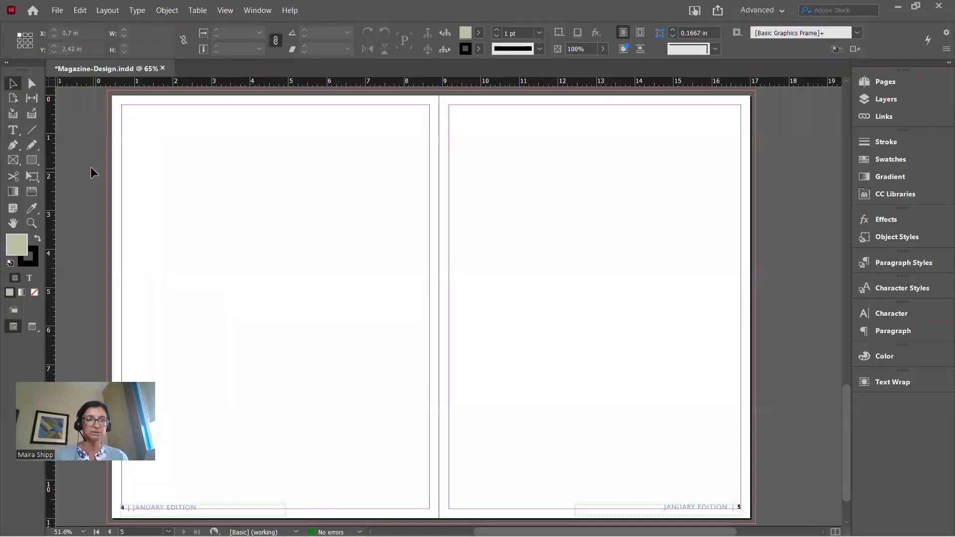
left_click(10, 163)
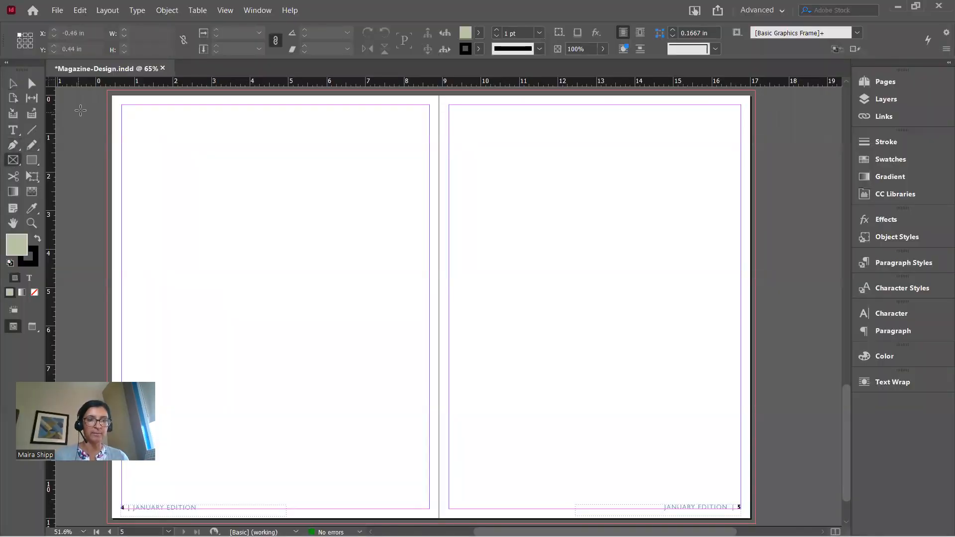
left_click_drag(106, 91, 753, 494)
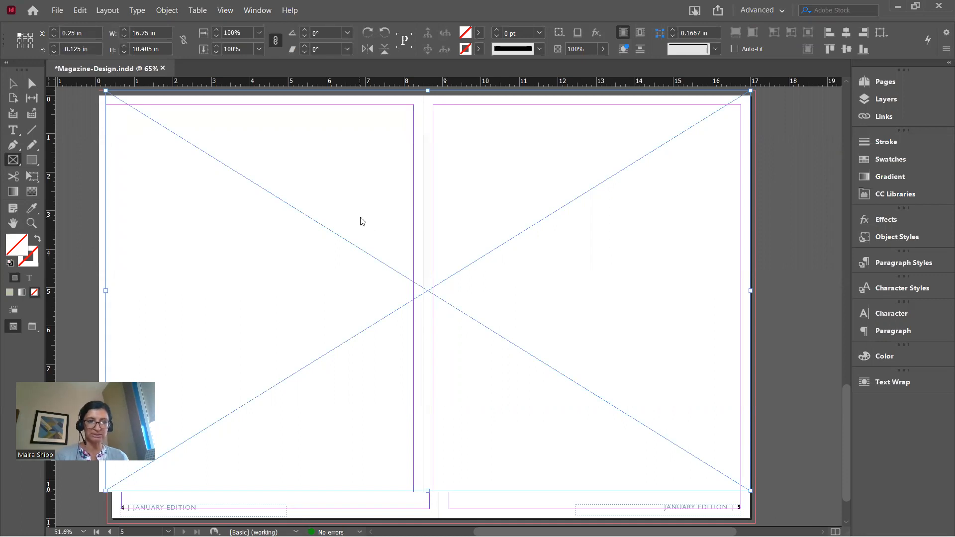
Place the image pexels-photo-869258 from the Images folder into the new frame
key("ctrl+d")
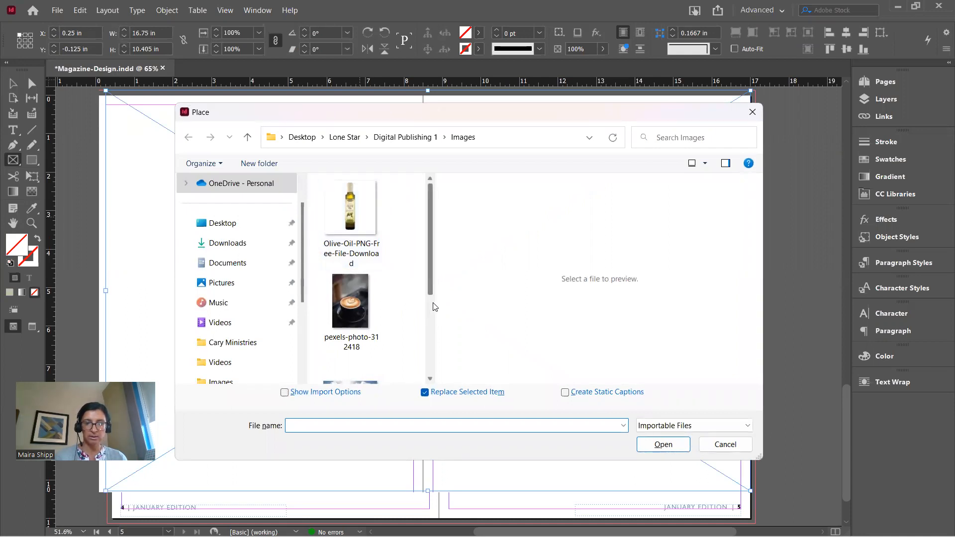
left_click_drag(436, 303, 599, 296)
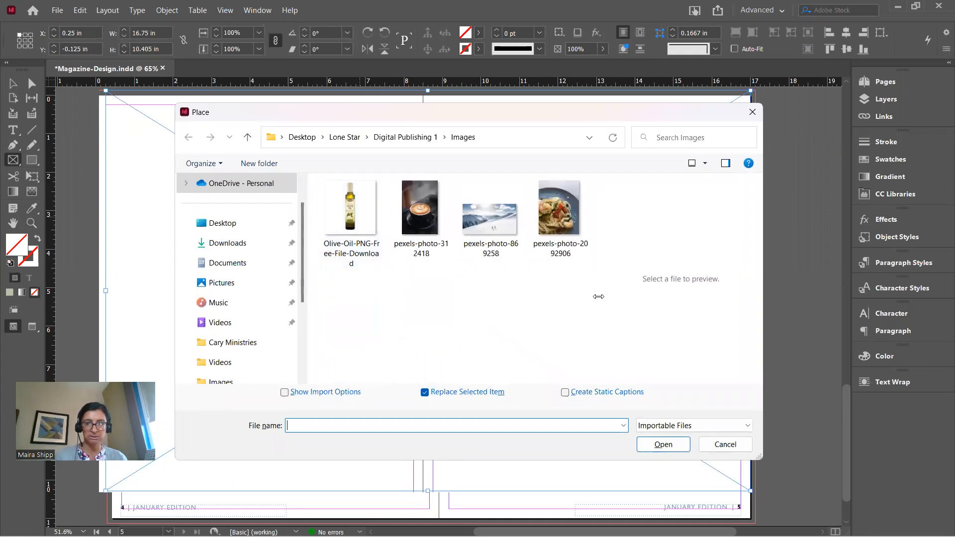
left_click(504, 227)
left_click(663, 444)
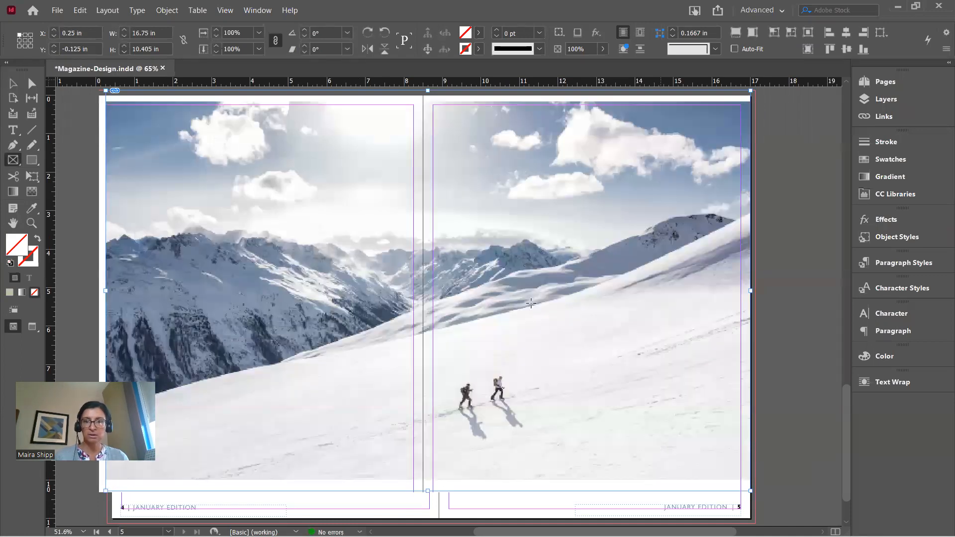
Move the mountain photo frame down and slightly right to about X 0.4 in, Y 0.5256 in
left_click(13, 84)
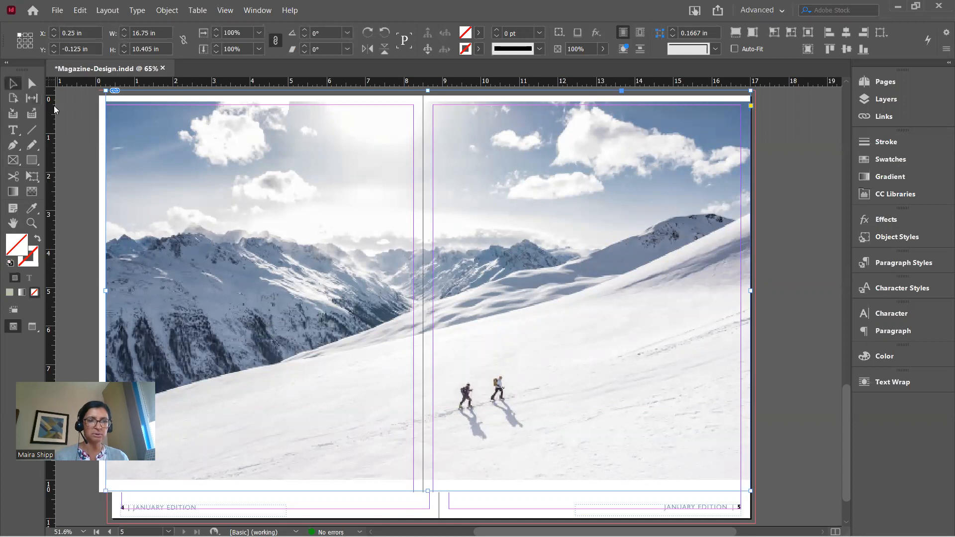
left_click(70, 121)
left_click_drag(145, 130, 151, 157)
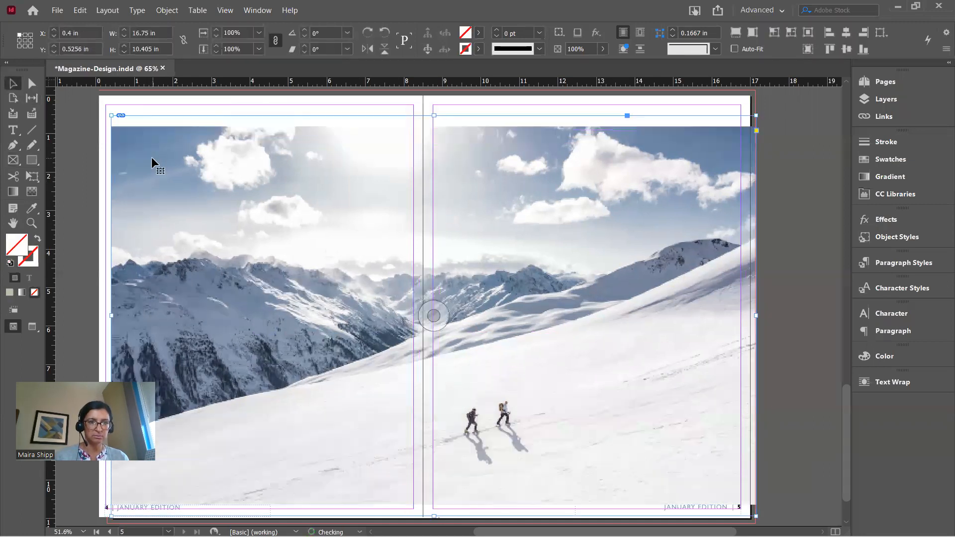
Reposition the mountain photo inside its frame to an offset of about X -0.65 in, Y -0.7506 in
double_click(151, 156)
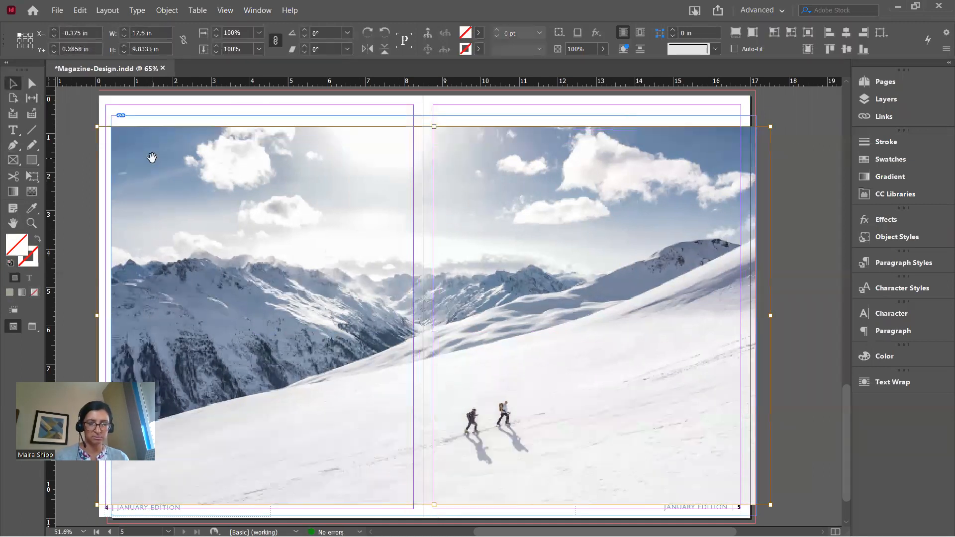
key("ctrl+minus")
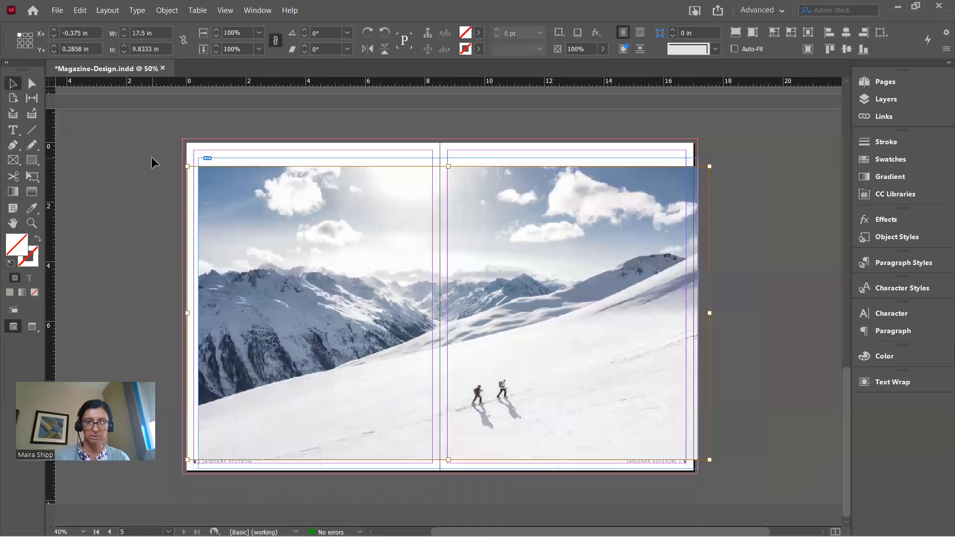
mouse_move(247, 195)
left_mouse_down()
mouse_move(263, 212)
mouse_move(258, 186)
left_mouse_up()
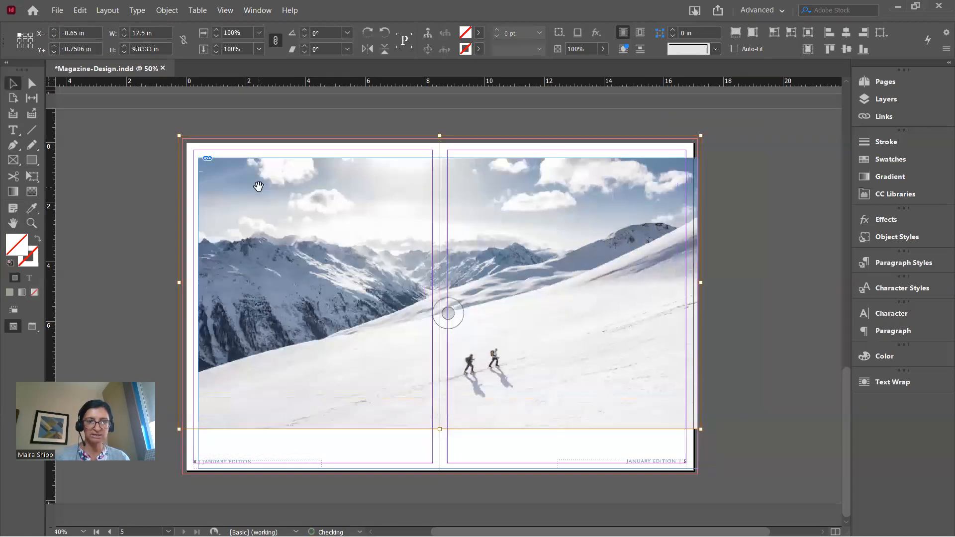
Try to enlarge the mountain photo within its frame from the upper-left corner, and undo the enlargement
left_click(32, 83)
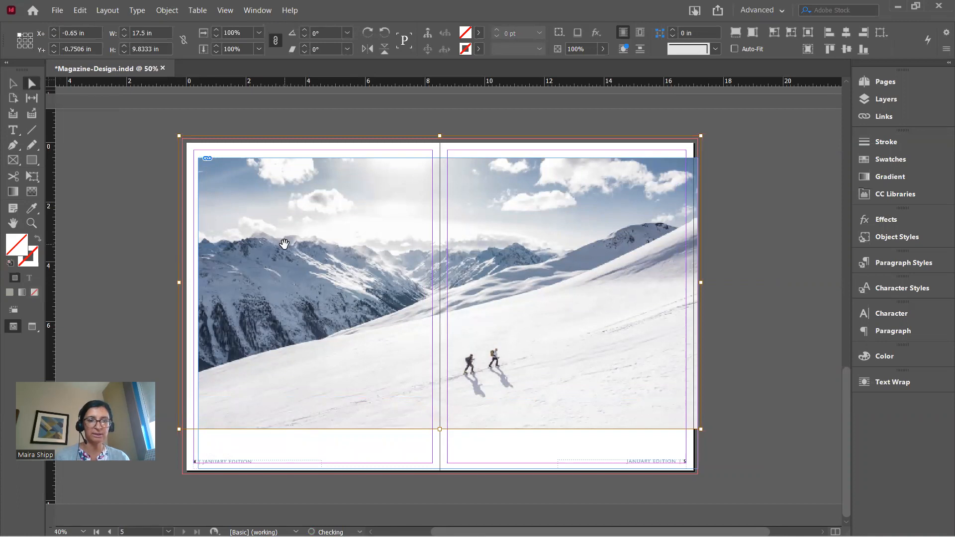
left_click(141, 229)
left_click(259, 229)
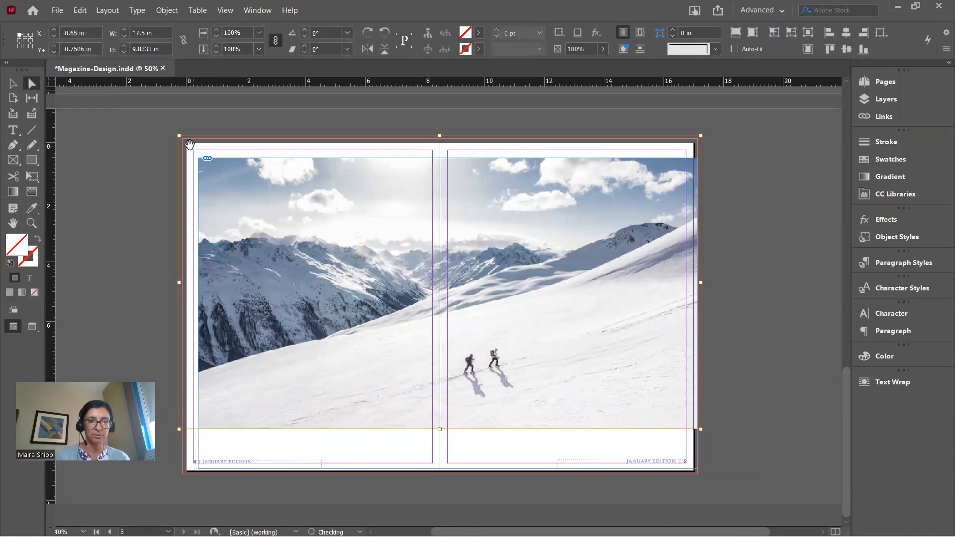
left_click_drag(178, 135, 147, 119)
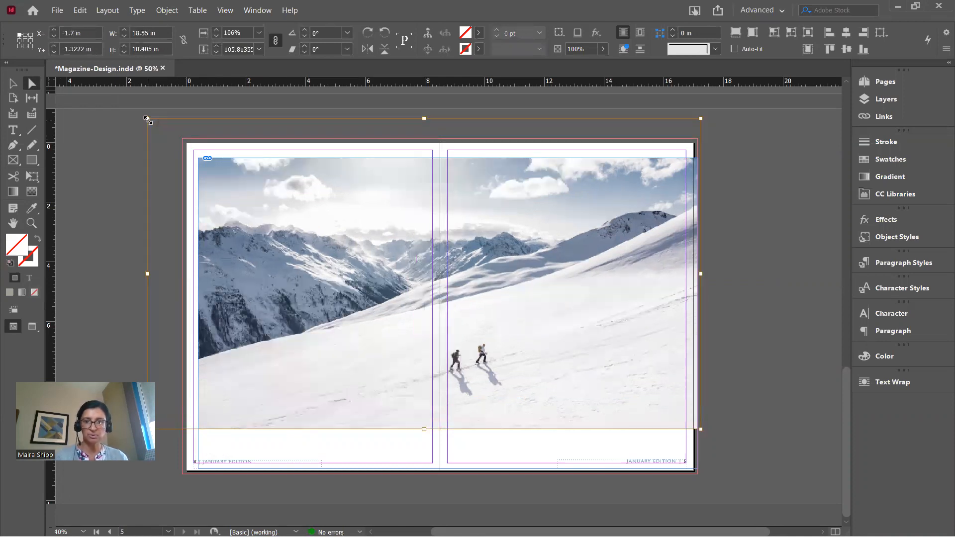
key("ctrl+z")
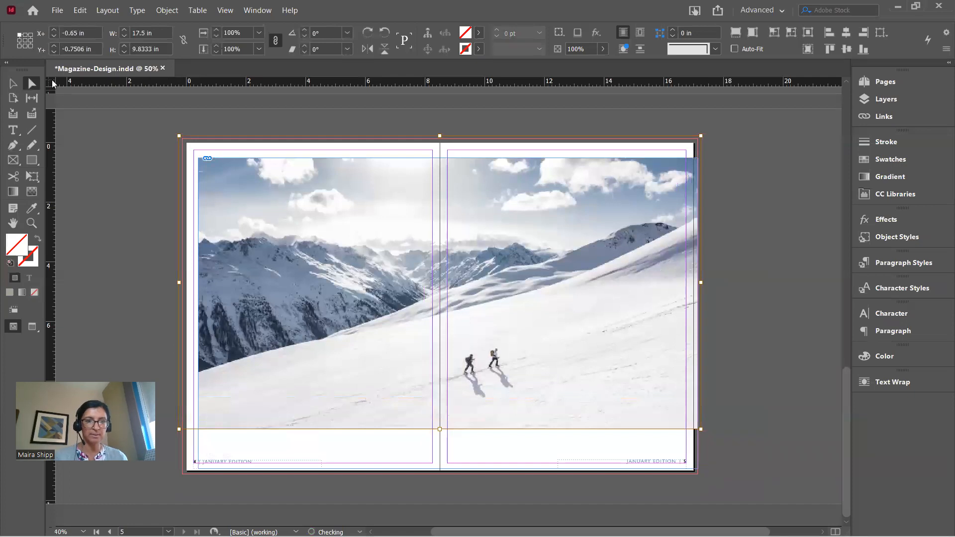
Extend the photo frame's upper-left corner to the bleed at X -0.125 in, Y -0.125 in, making it 17.275 by 11.0556 in, and deselect it
left_click(10, 88)
left_click(121, 166)
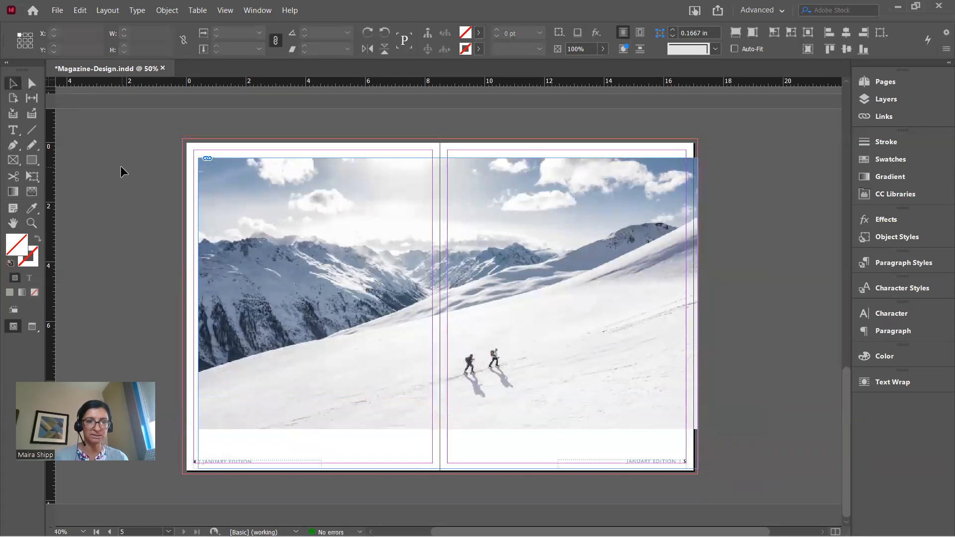
left_click(285, 220)
left_click_drag(197, 159, 179, 136)
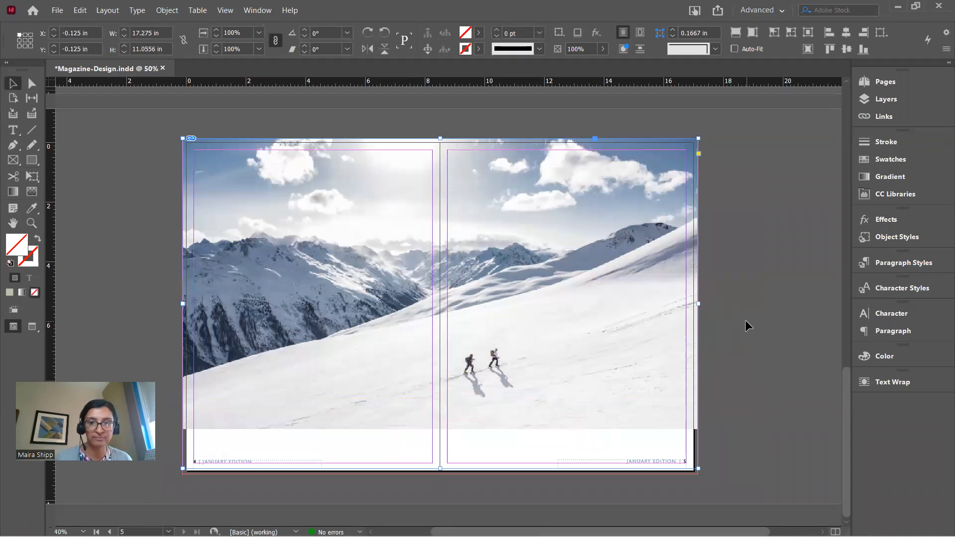
left_click(736, 323)
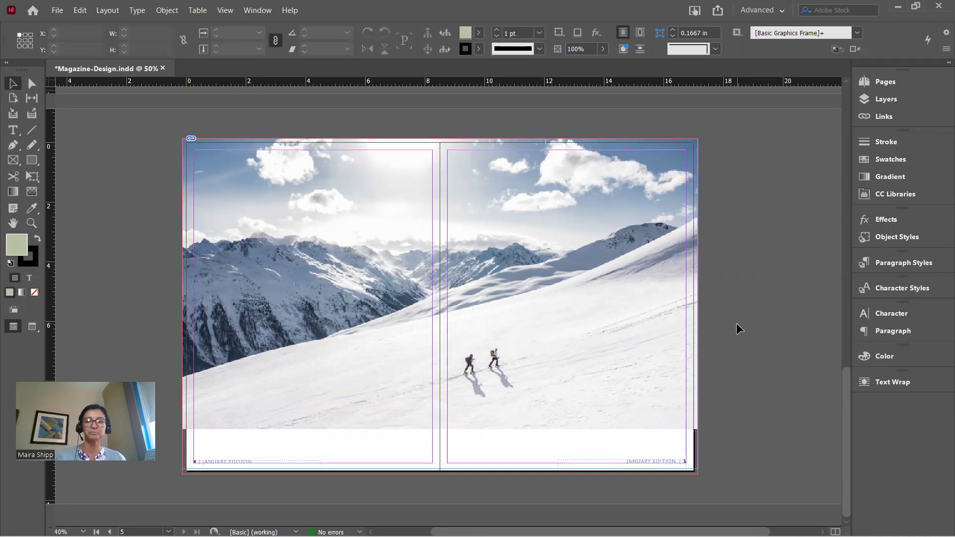
Enlarge the mountain photo inside its frame from the lower-right corner toward the footers, and deselect it
left_click(655, 406)
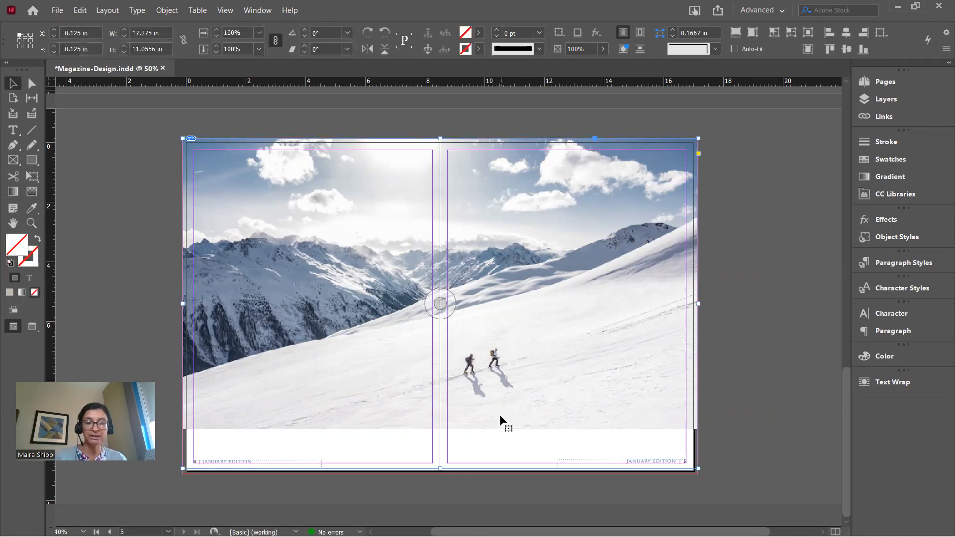
left_click(32, 84)
left_click(603, 327)
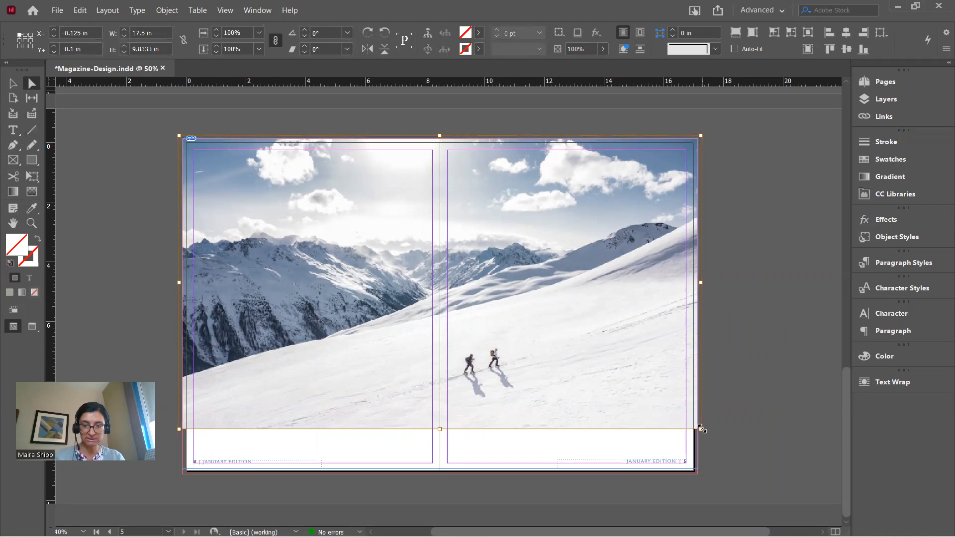
left_click_drag(701, 429, 731, 447)
left_click(759, 429)
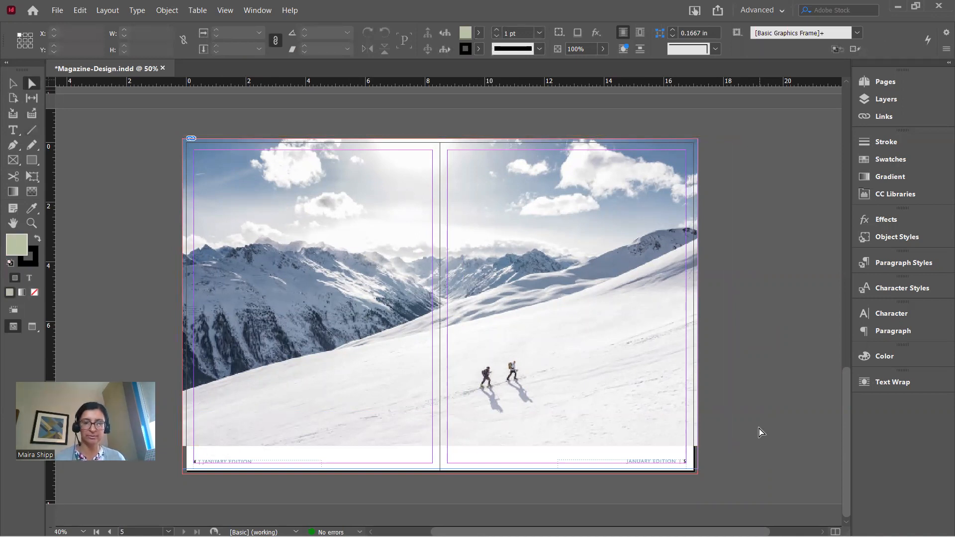
Switch to the browser and copy the full article title "Mountaineering Basics: How to Get Into Mountaineering" from the blog page
left_click(13, 131)
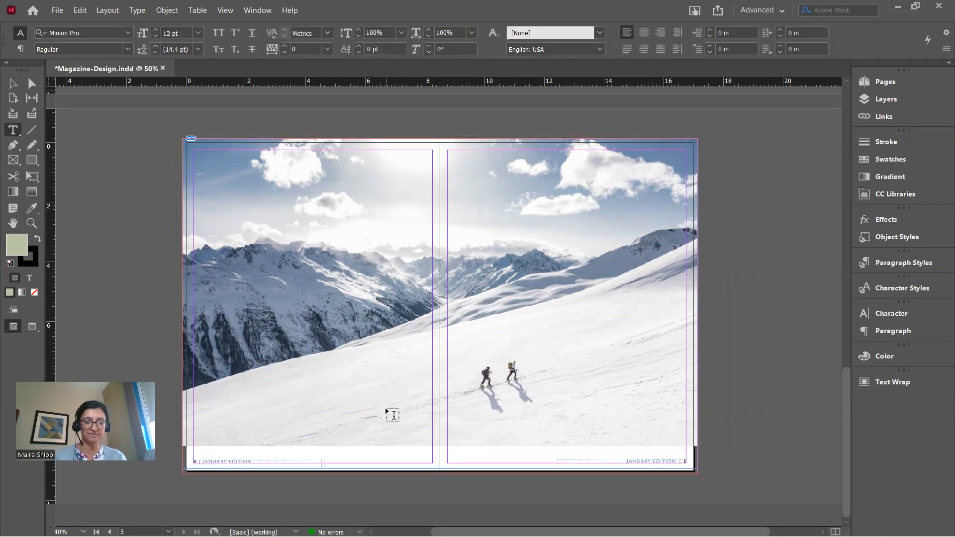
key("alt+Tab")
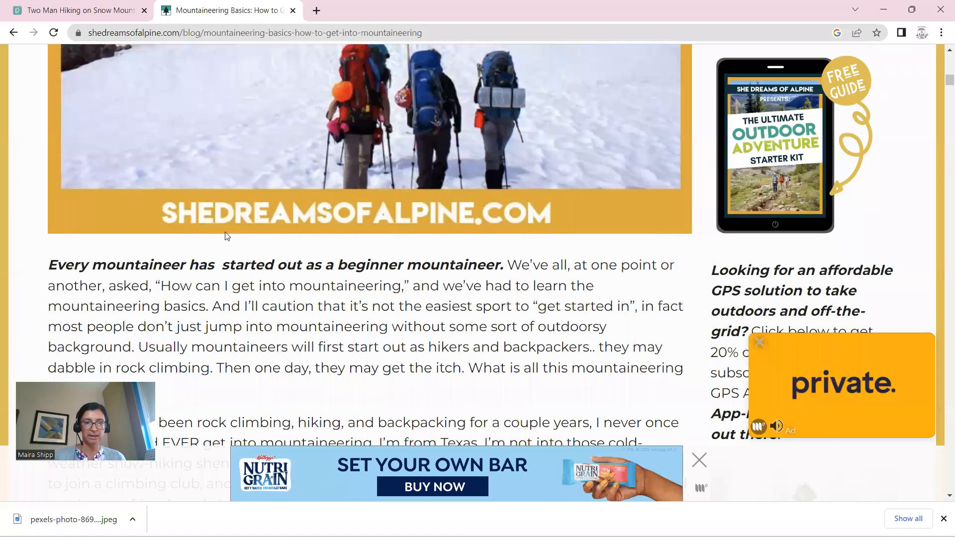
scroll(225, 238, "up", 3)
scroll(225, 232, "up", 10)
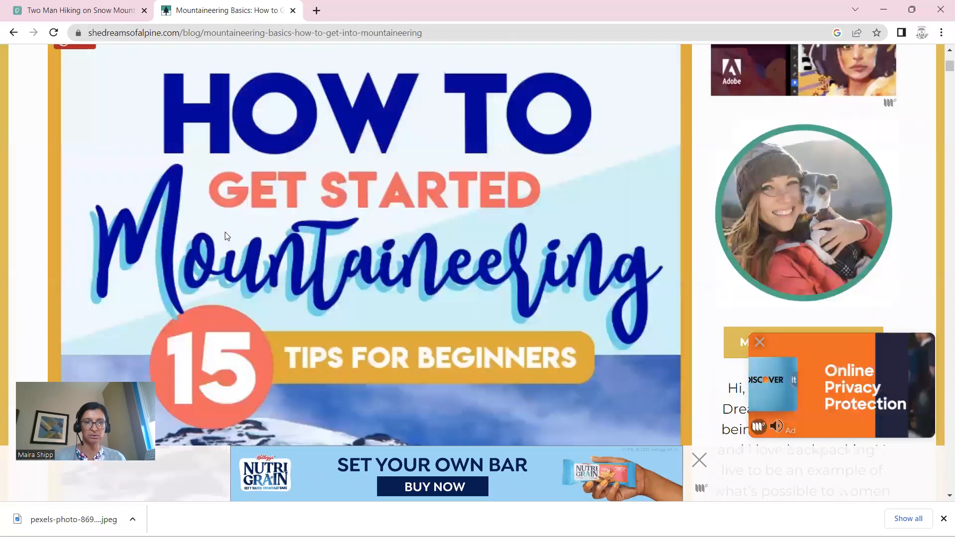
scroll(225, 236, "up", 1)
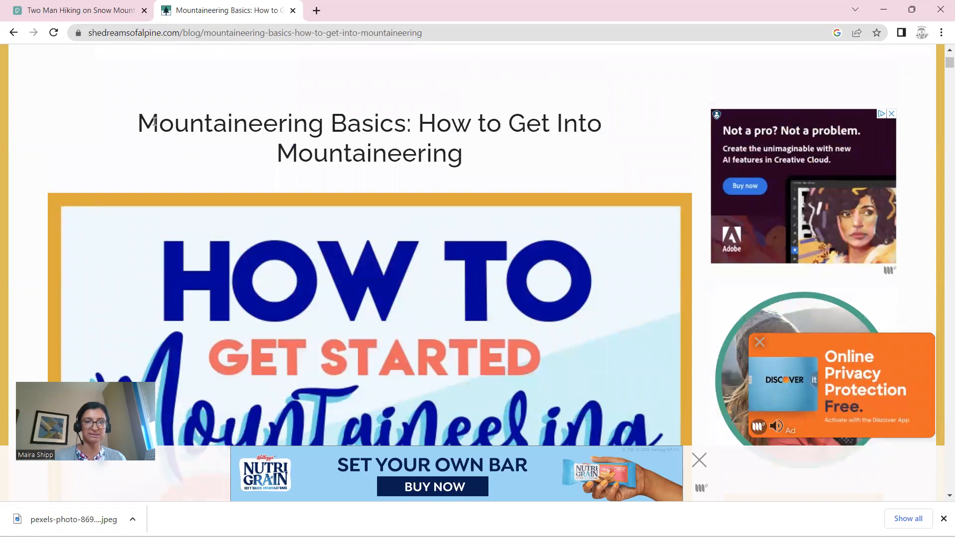
left_click_drag(140, 122, 406, 124)
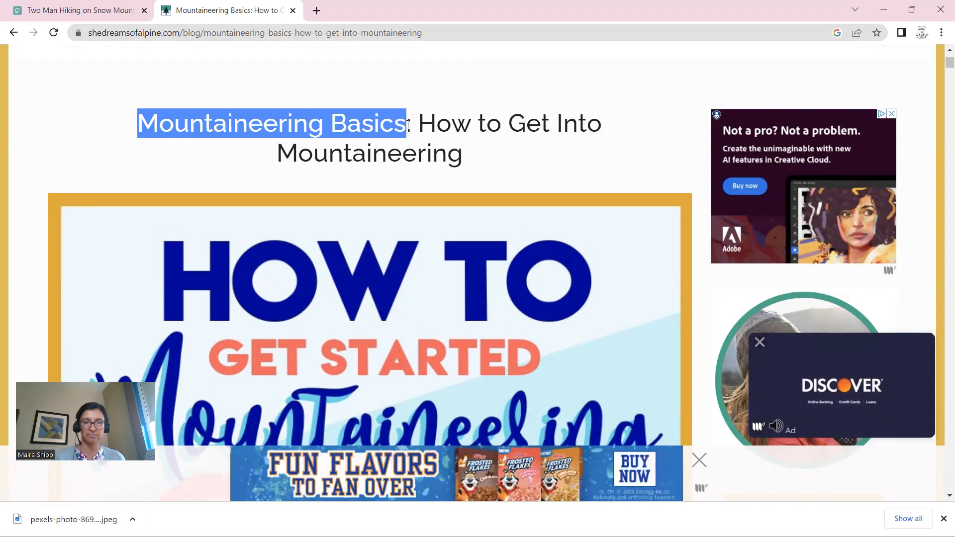
left_click(138, 120)
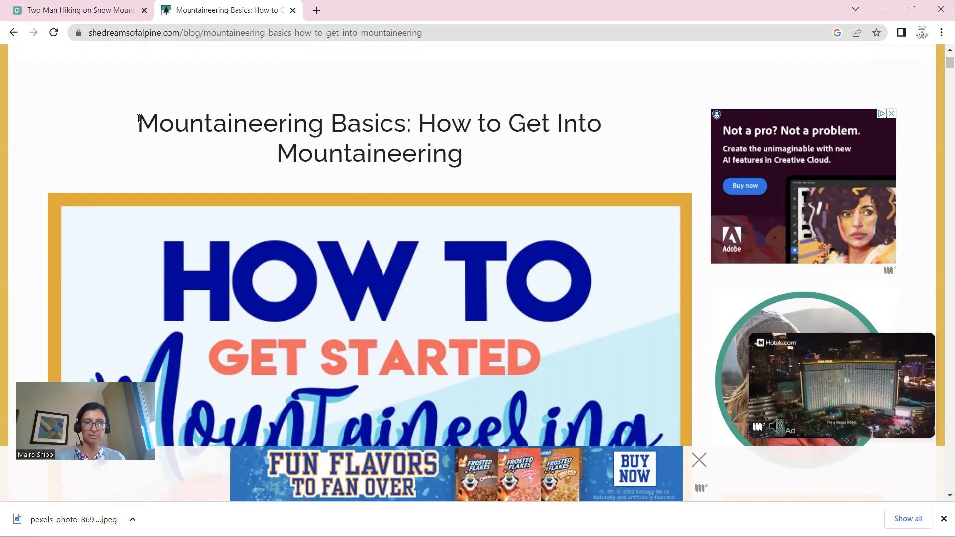
left_click_drag(139, 120, 468, 149)
key("ctrl+c")
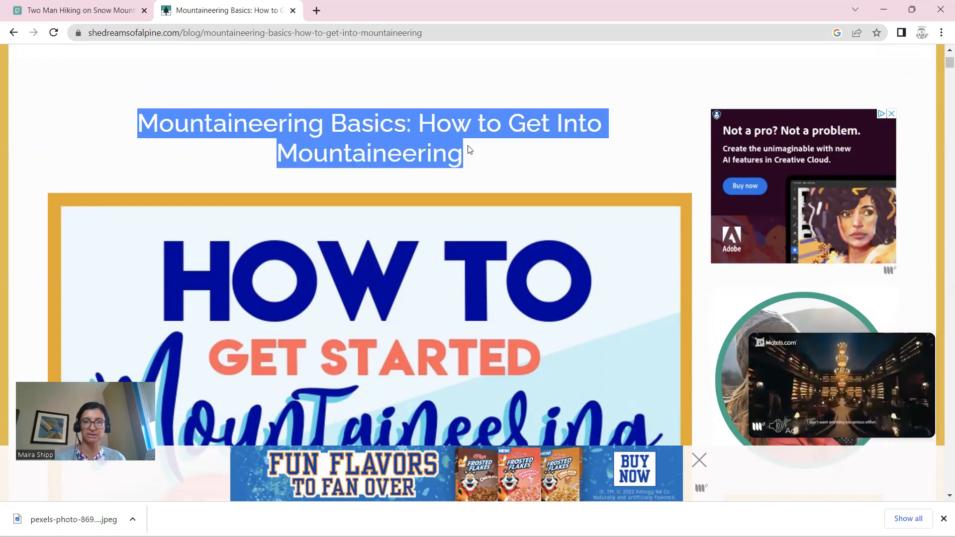
Return to InDesign, draw a wide text frame over the snow in the lower part of page 4, and paste the article title into it
key("alt+Tab")
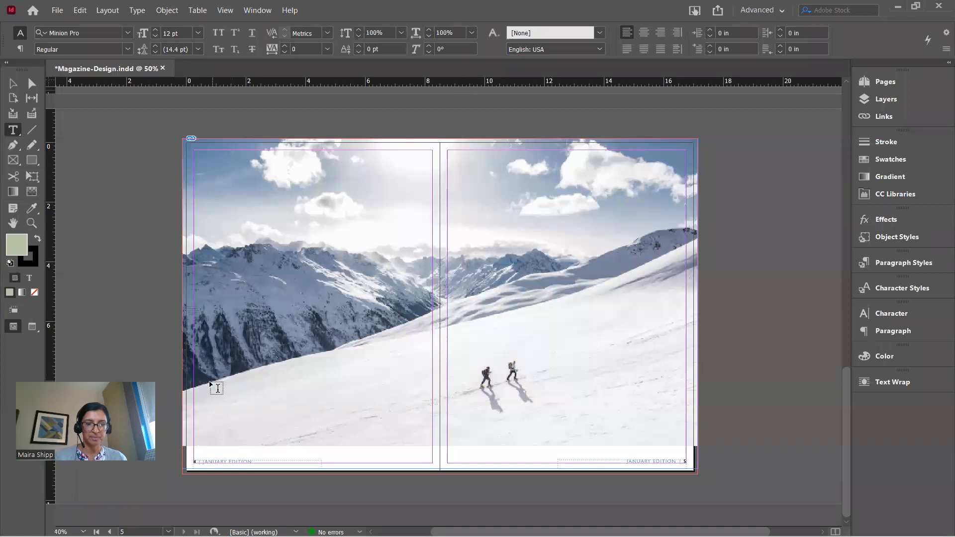
left_click_drag(203, 388, 416, 432)
key("ctrl+v")
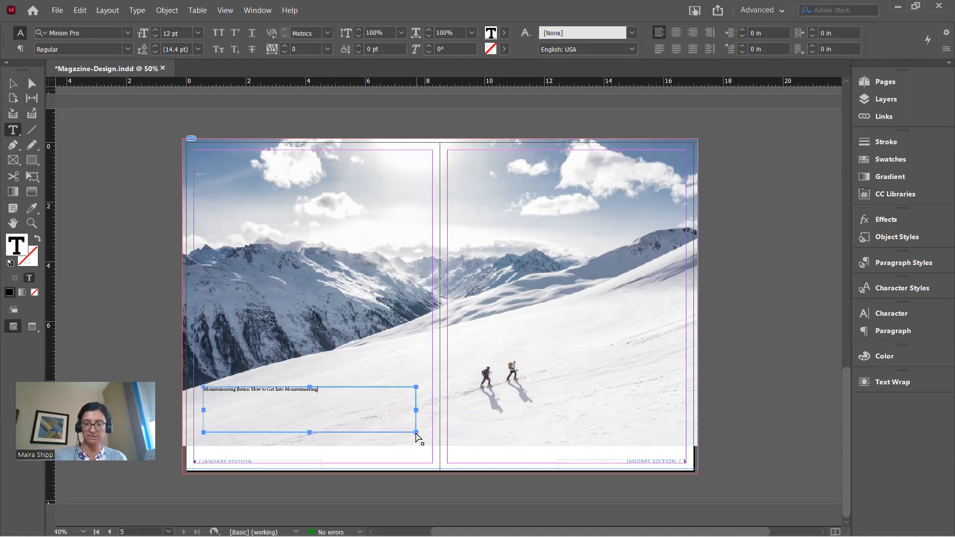
Change the font of the whole pasted title to Gotham HTF
key("ctrl+equal")
key("ctrl+equal")
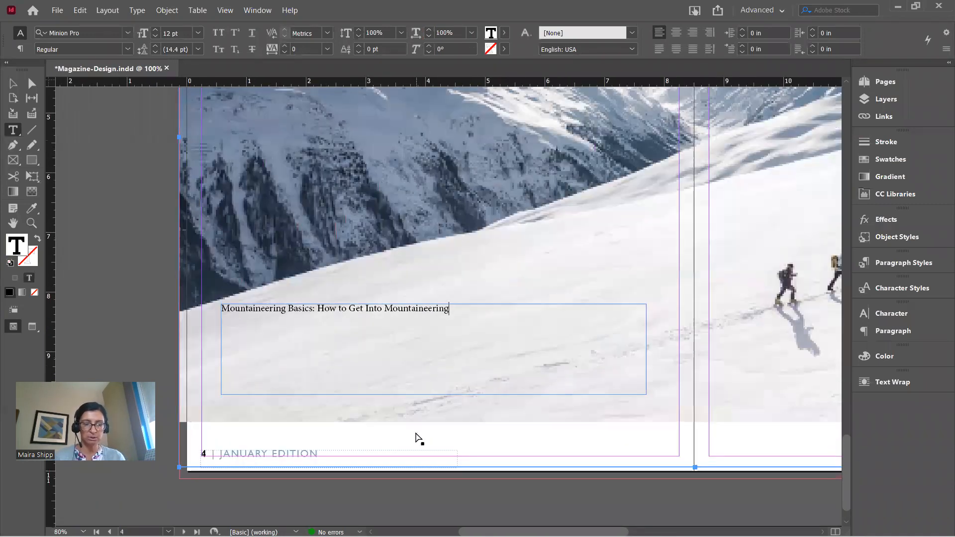
left_click(391, 326)
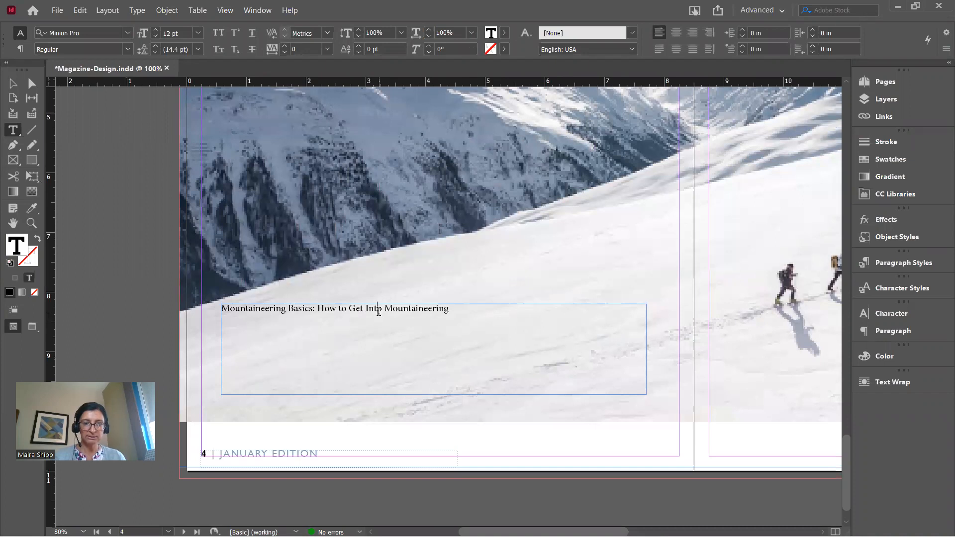
triple_click(378, 311)
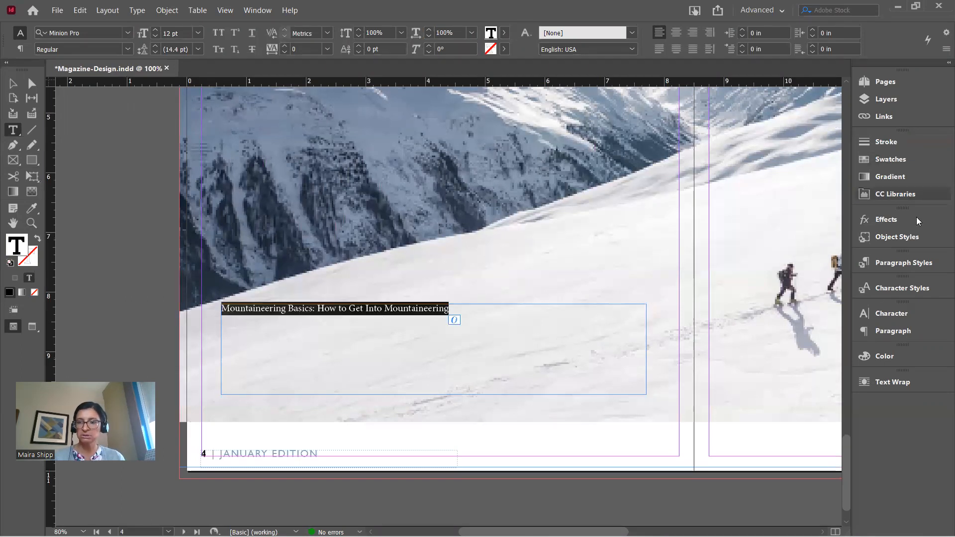
left_click(901, 311)
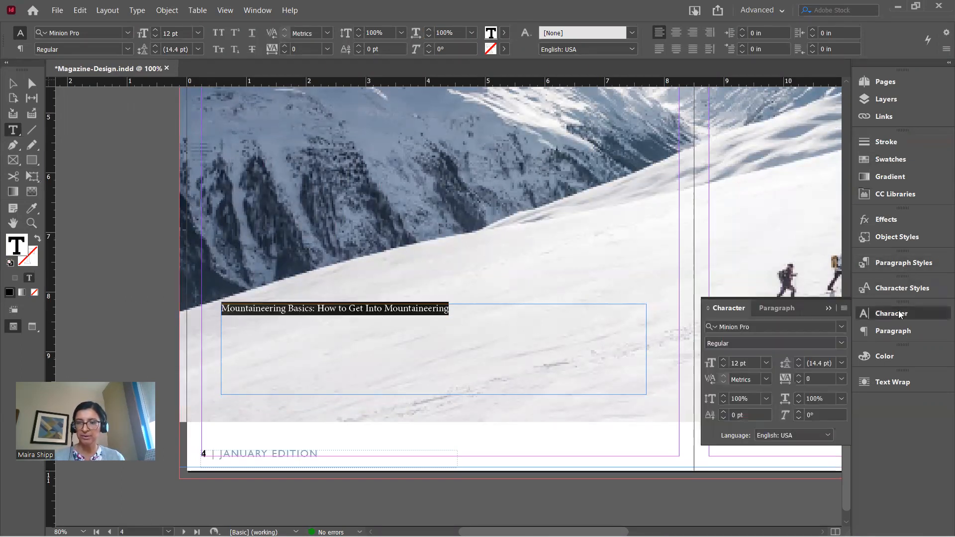
left_click(841, 328)
scroll(844, 148, "up", 8)
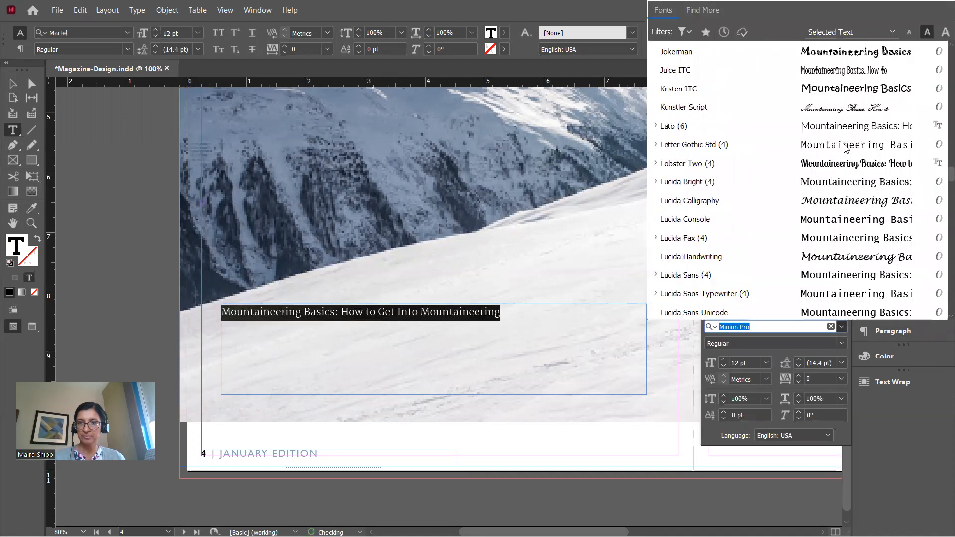
scroll(844, 147, "up", 15)
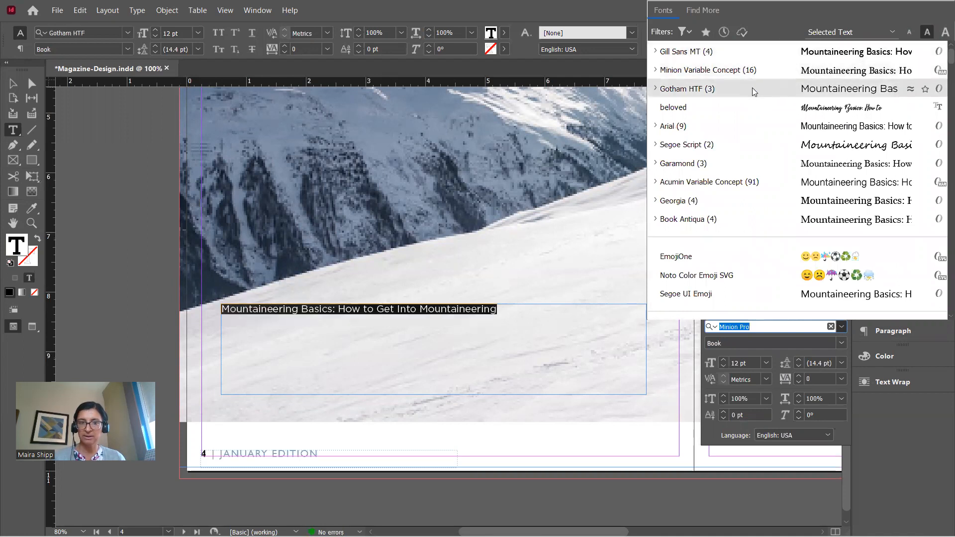
left_click(752, 88)
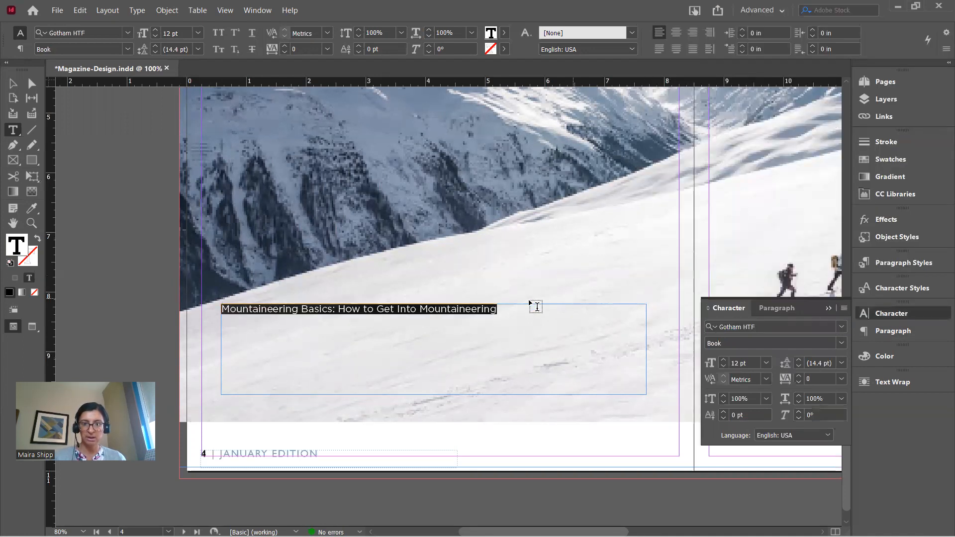
Break the title into two paragraphs, with "How to Get Into Mountaineering" starting on its own line
left_click(475, 310)
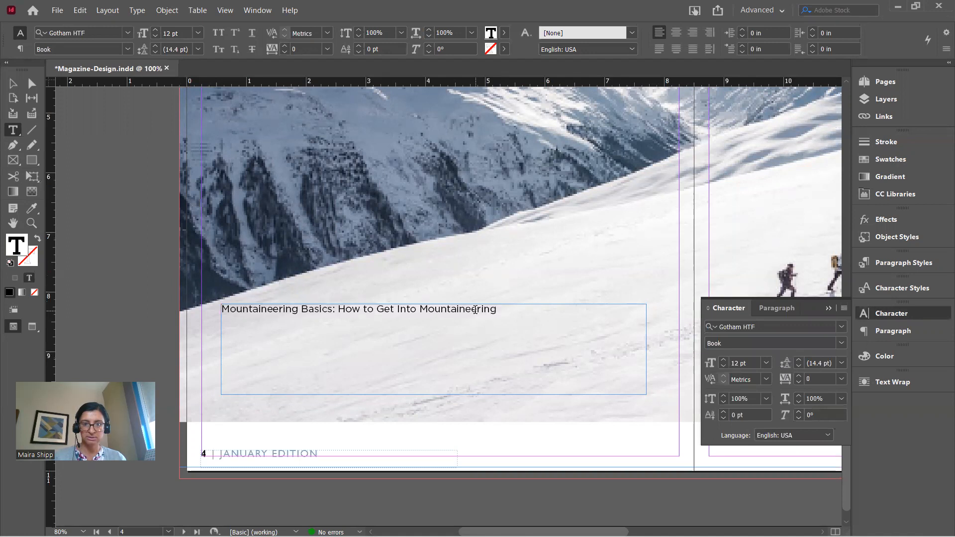
left_click(338, 309)
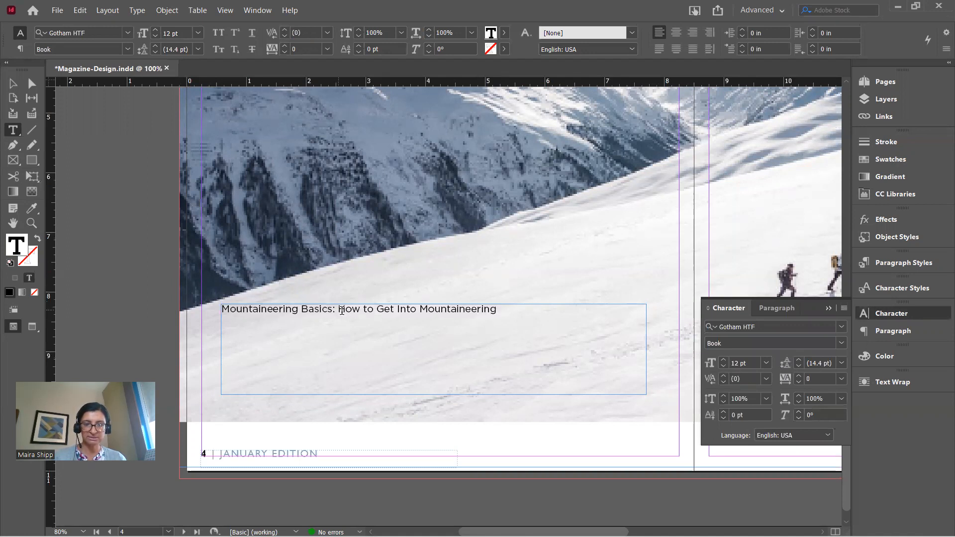
key("Return")
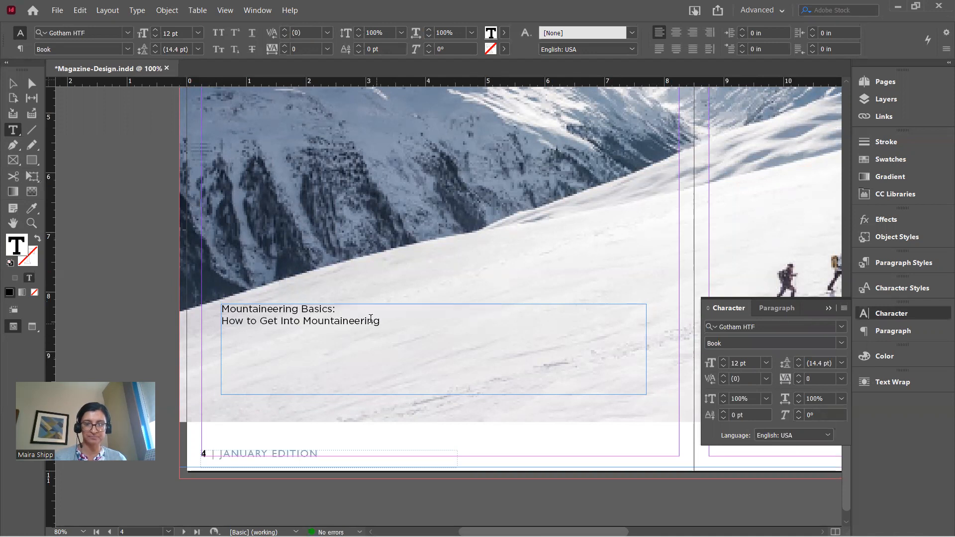
Try the "Mountaineering Basics:" heading at 60, 30 and 36 pt, settle on 48 pt, and force a line break before "Basics:"
left_click_drag(347, 309, 223, 304)
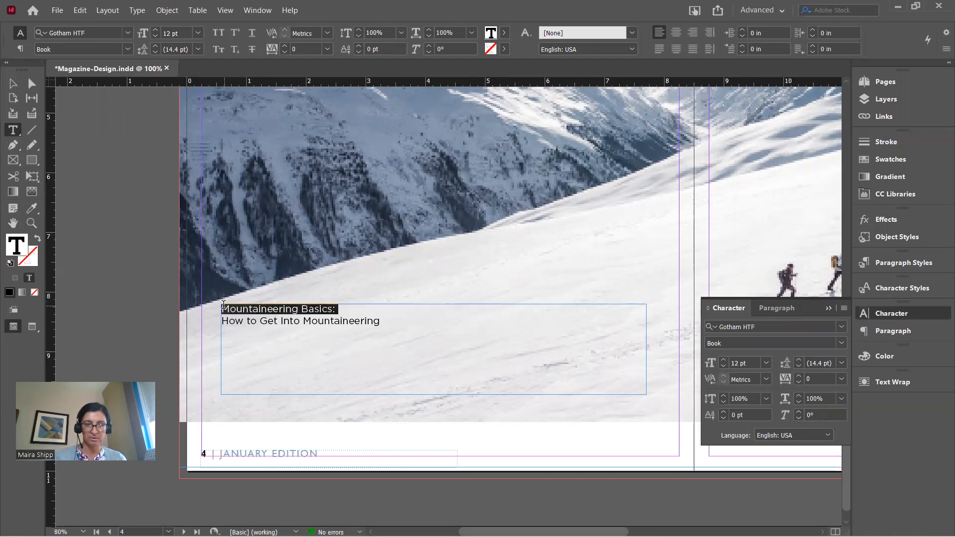
left_click(766, 363)
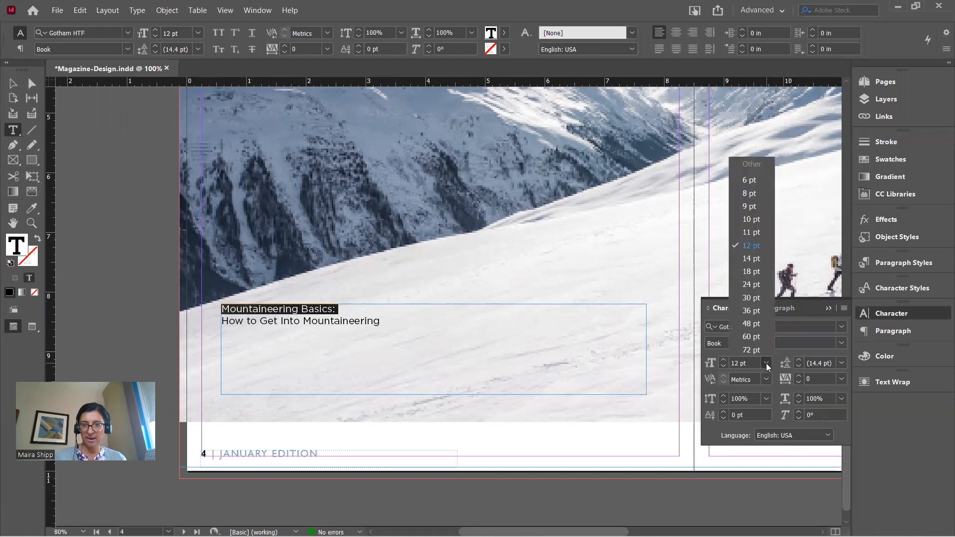
left_click(758, 337)
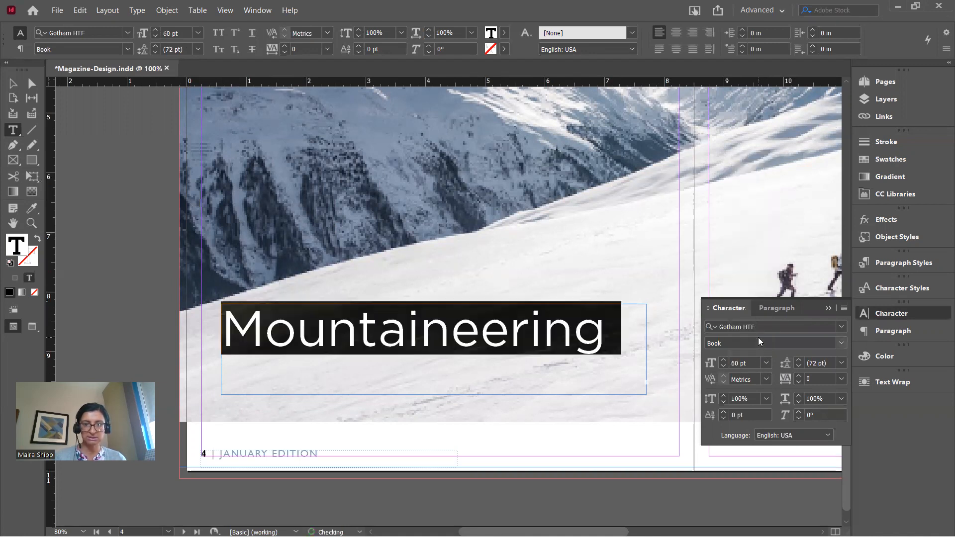
left_click(766, 363)
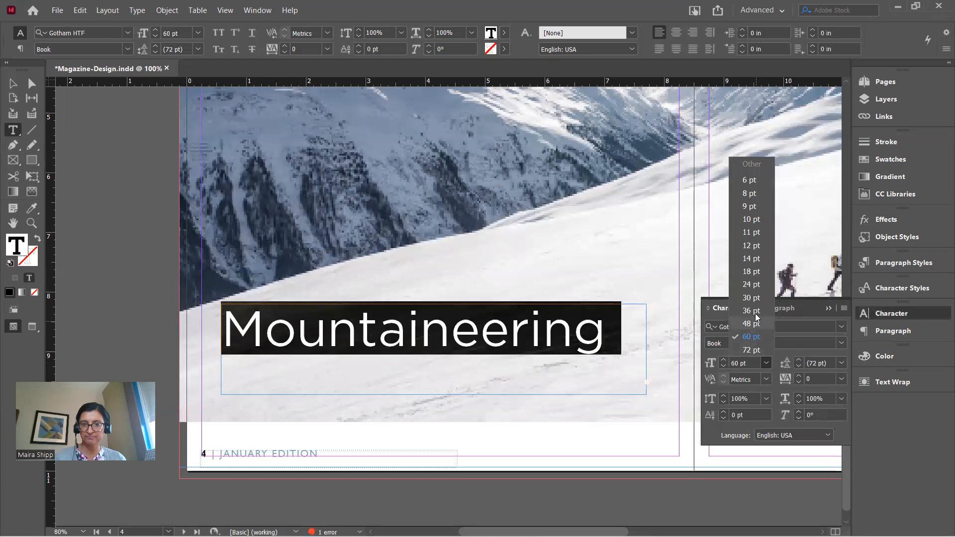
left_click(753, 299)
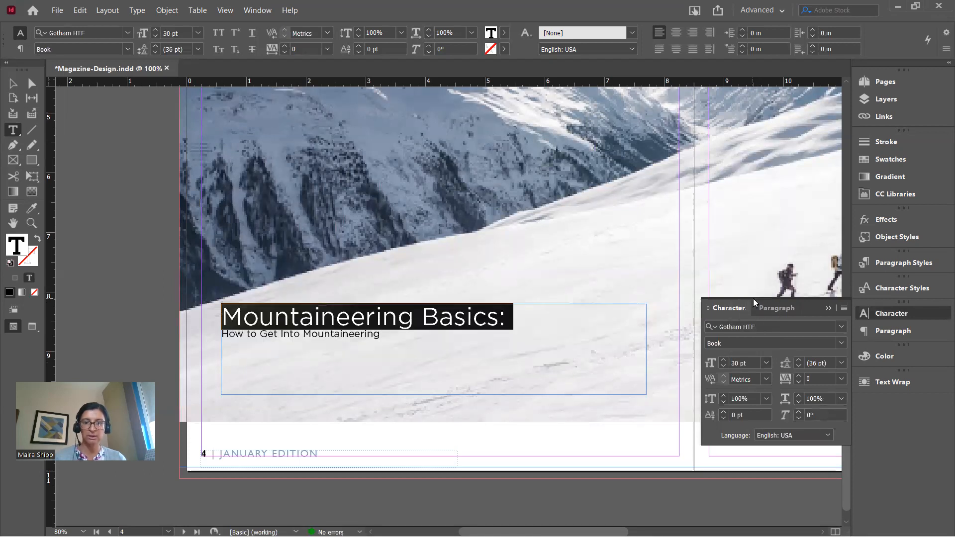
left_click(767, 362)
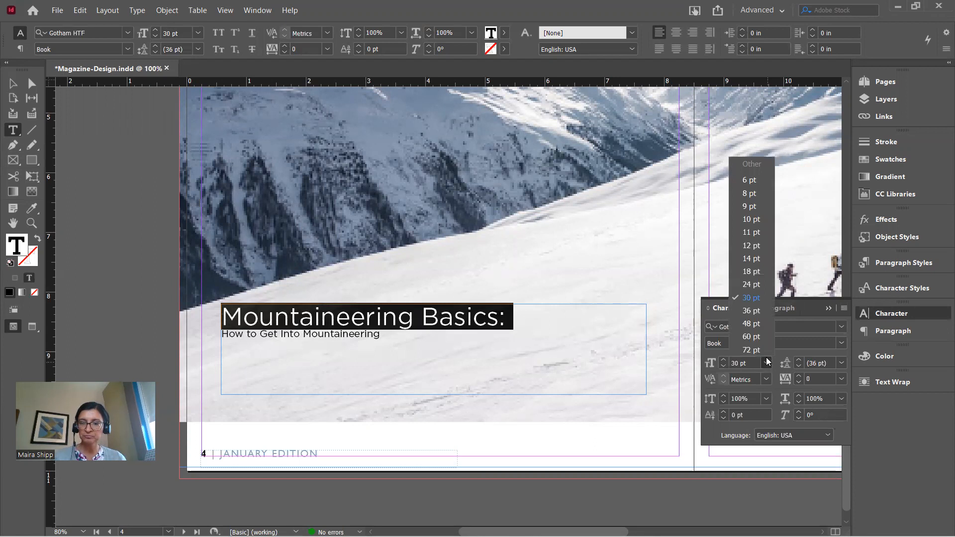
left_click(751, 310)
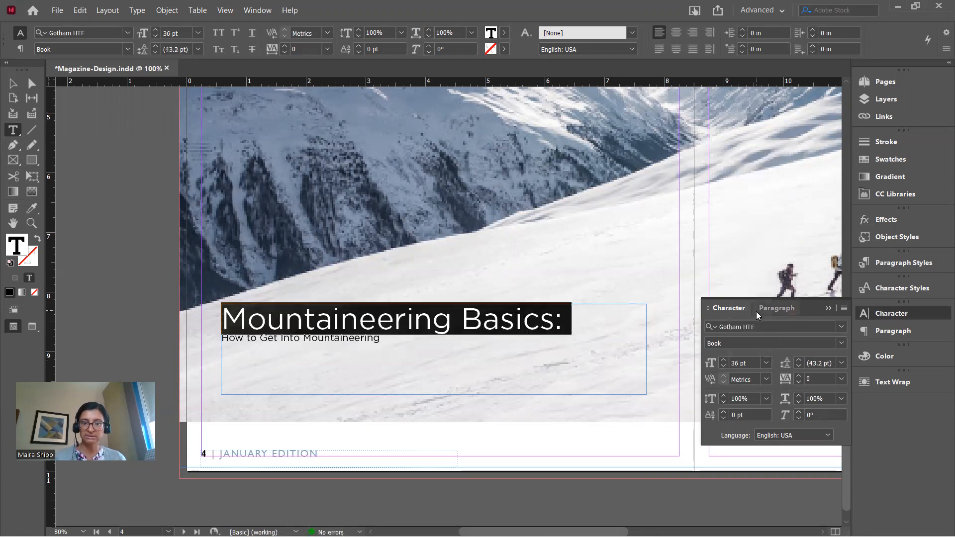
left_click(767, 363)
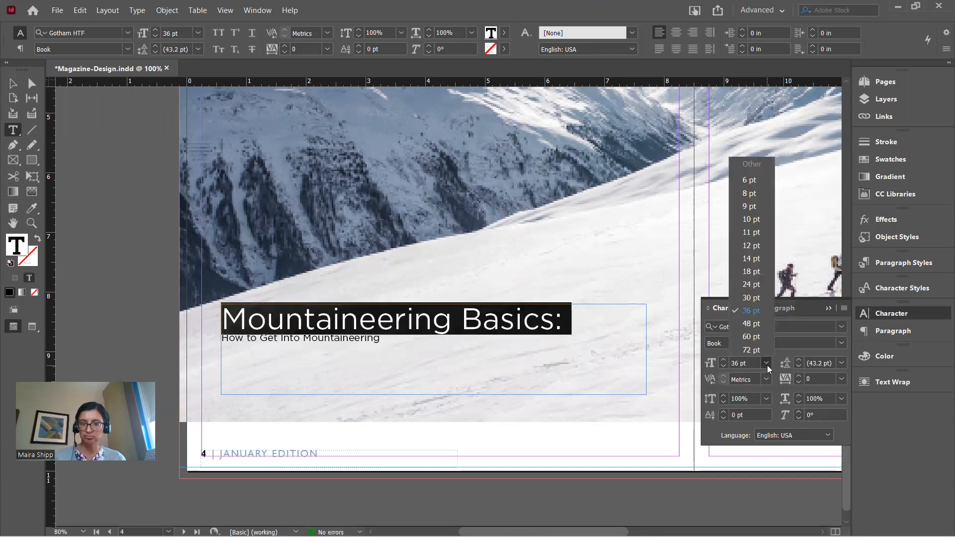
left_click(761, 326)
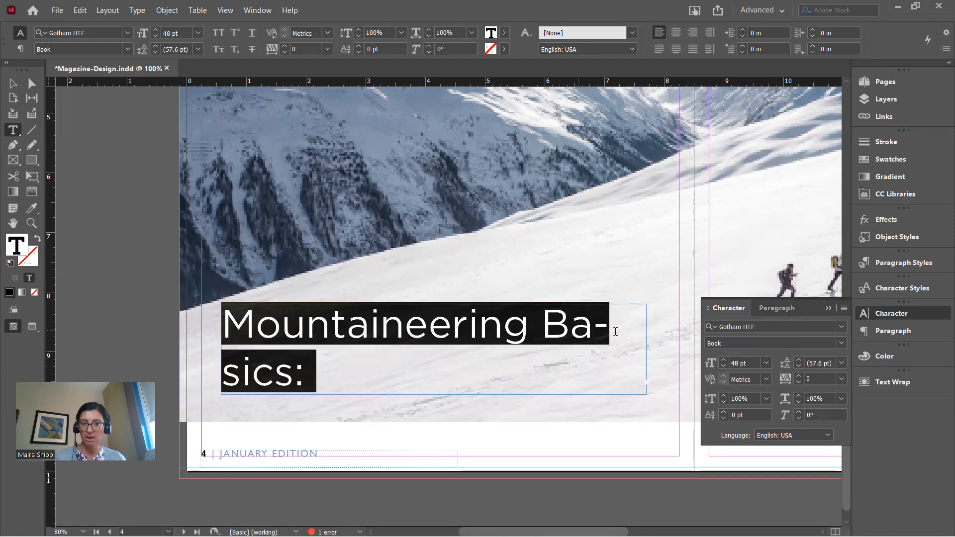
left_click(544, 325)
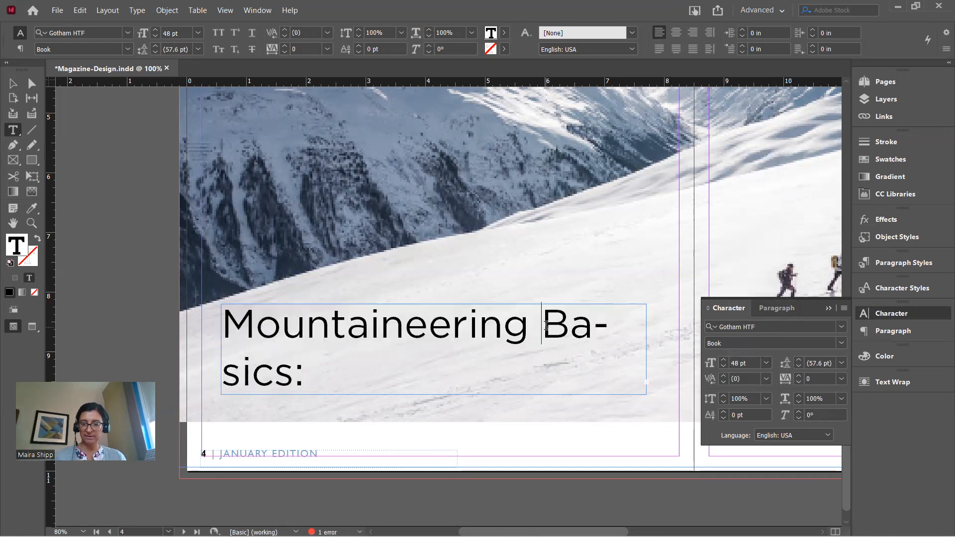
key("shift+Return")
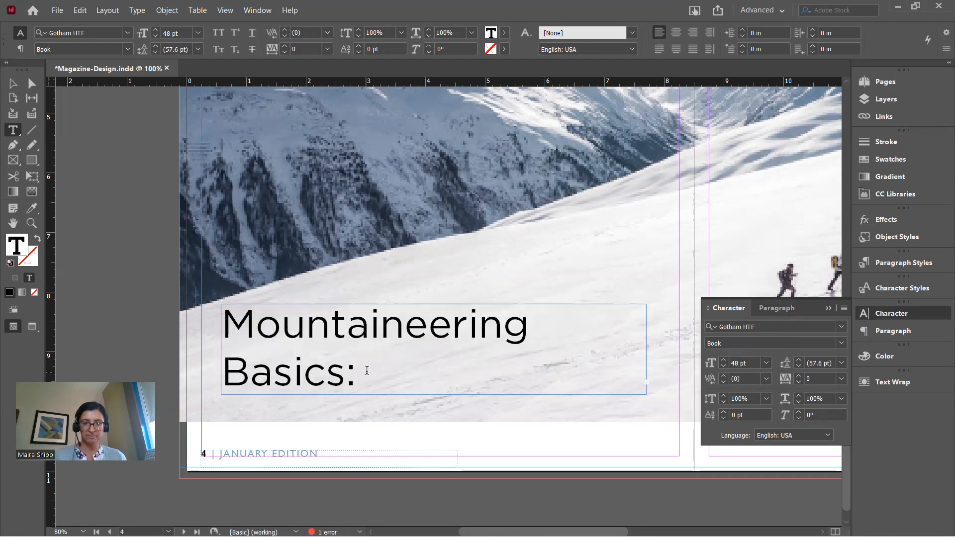
Set the leading of the "Mountaineering Basics:" heading to 48 pt and reduce it to 30 pt
left_click_drag(356, 377, 222, 339)
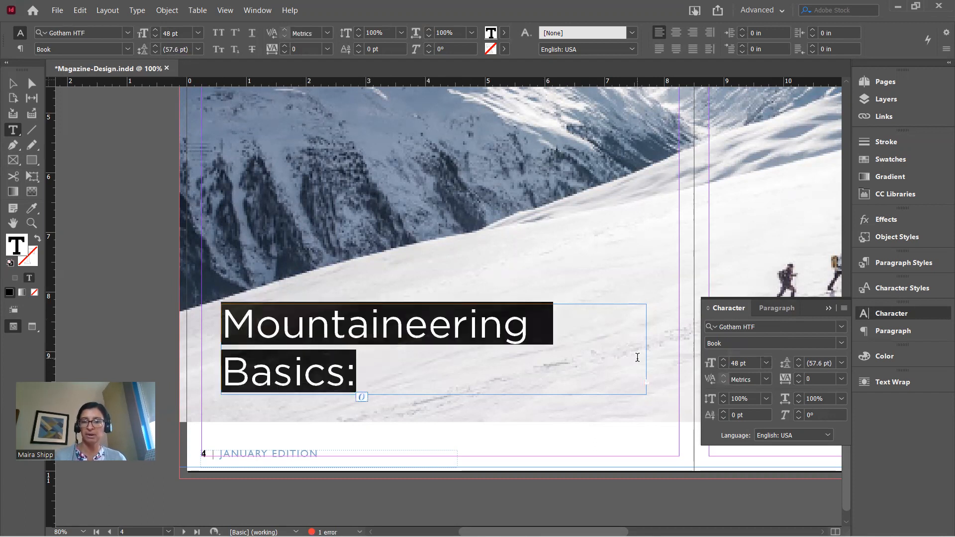
left_click(843, 363)
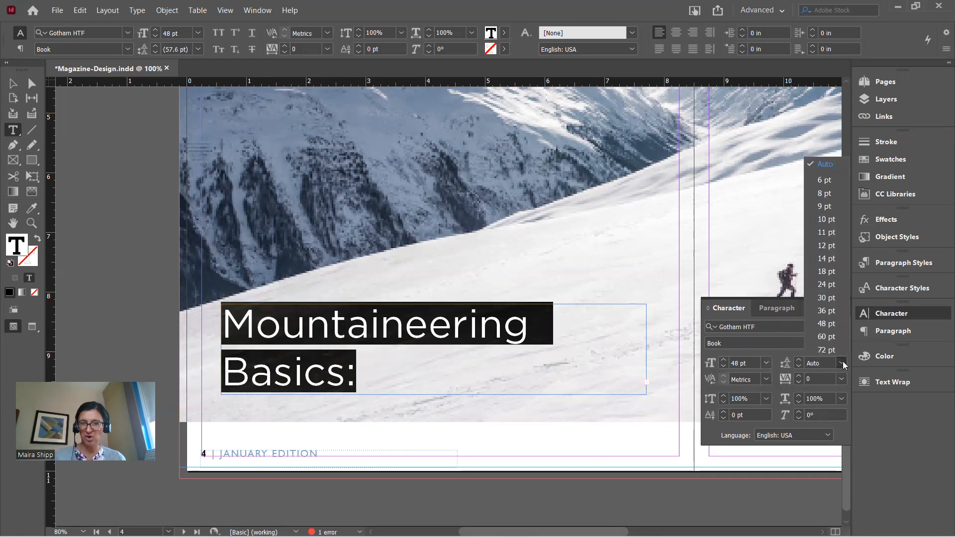
left_click(834, 324)
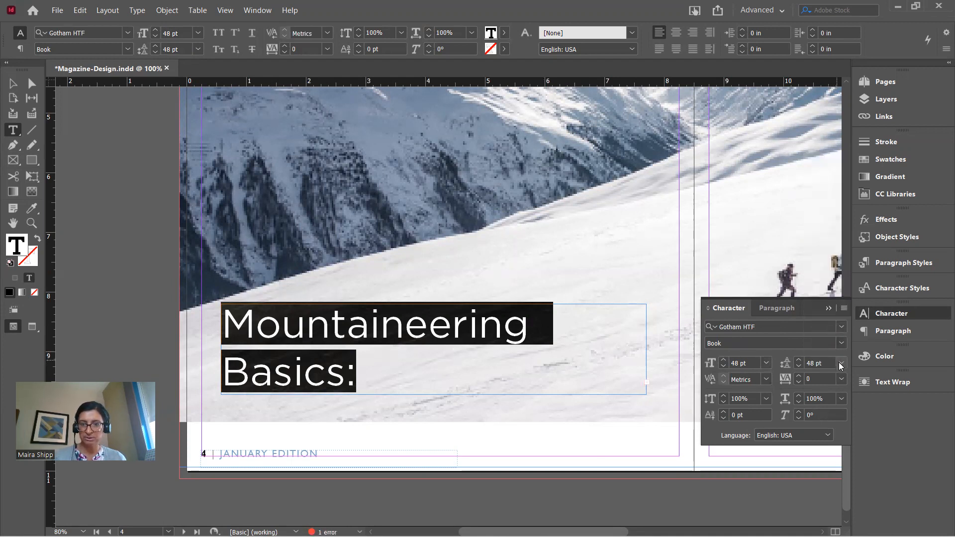
left_click(840, 364)
left_click(826, 298)
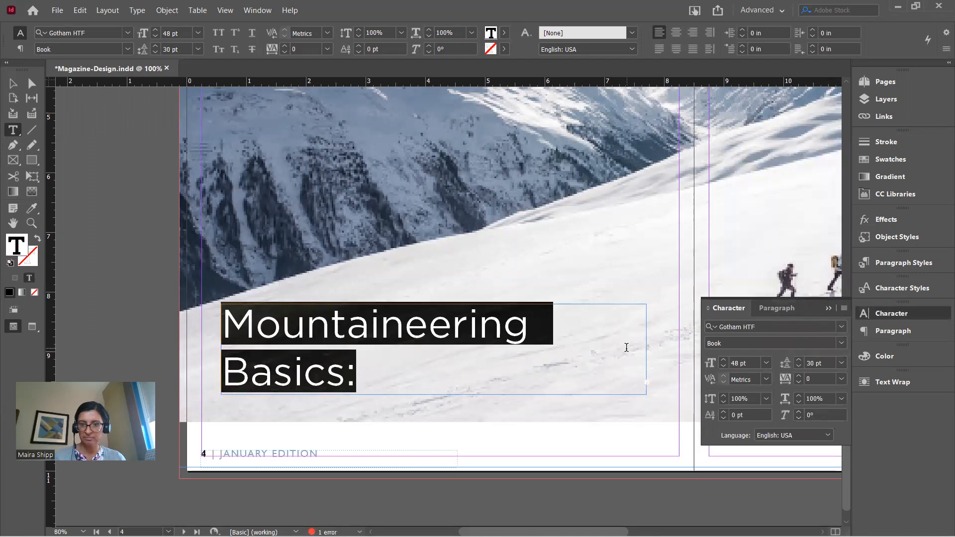
Set the leading of both lines of the "Mountaineering Basics:" heading to 30 pt
left_click(454, 339)
left_click_drag(224, 315, 418, 386)
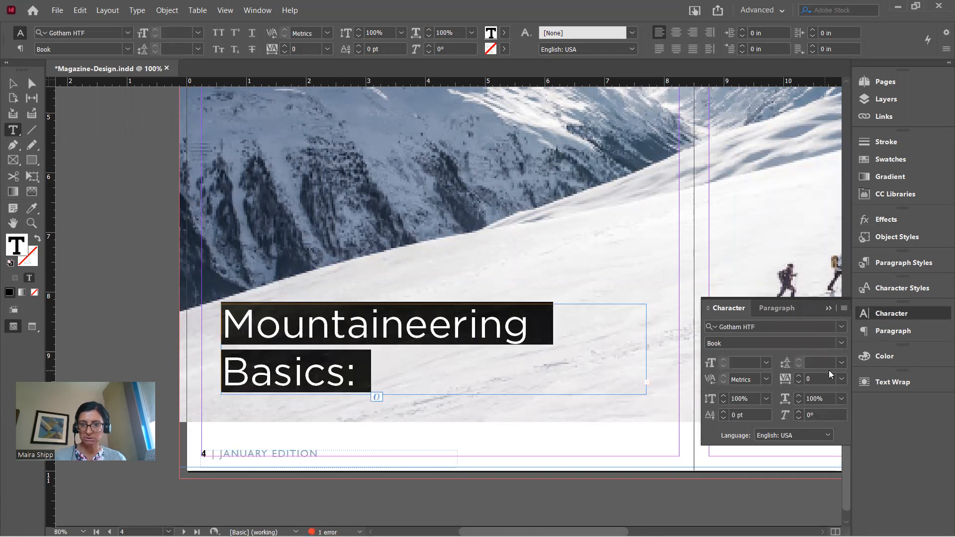
left_click(841, 364)
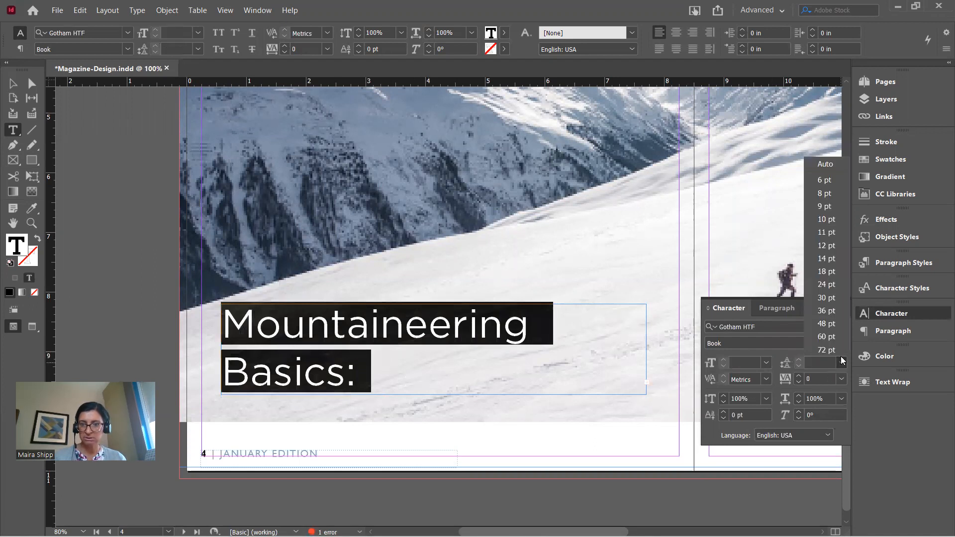
left_click(838, 300)
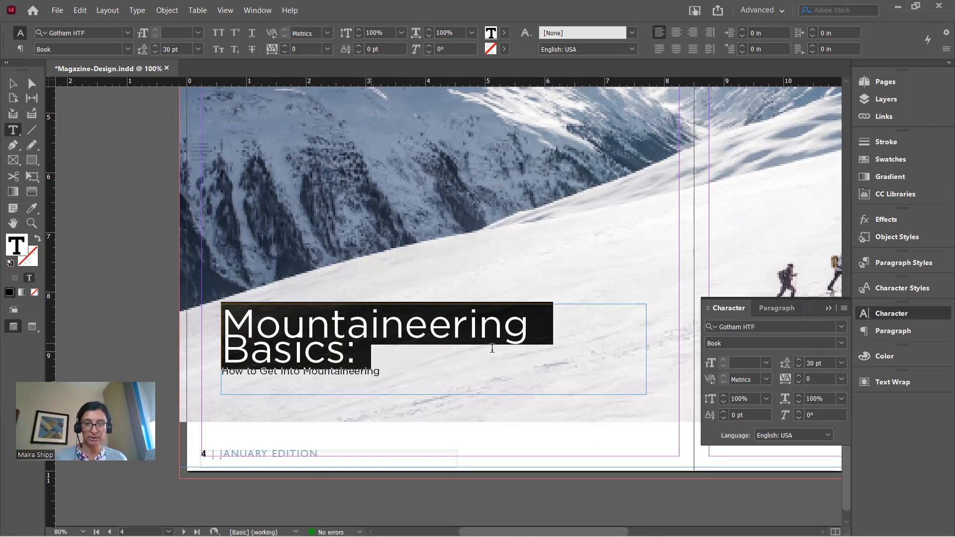
Change the font style of the "Mountaineering Basics:" heading to Bold
left_click(841, 326)
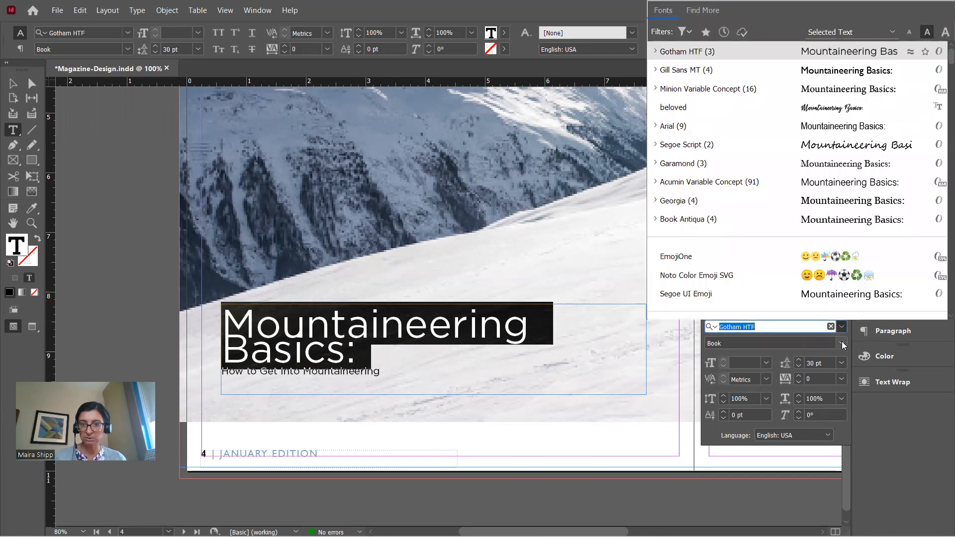
left_click(842, 342)
left_click(842, 342)
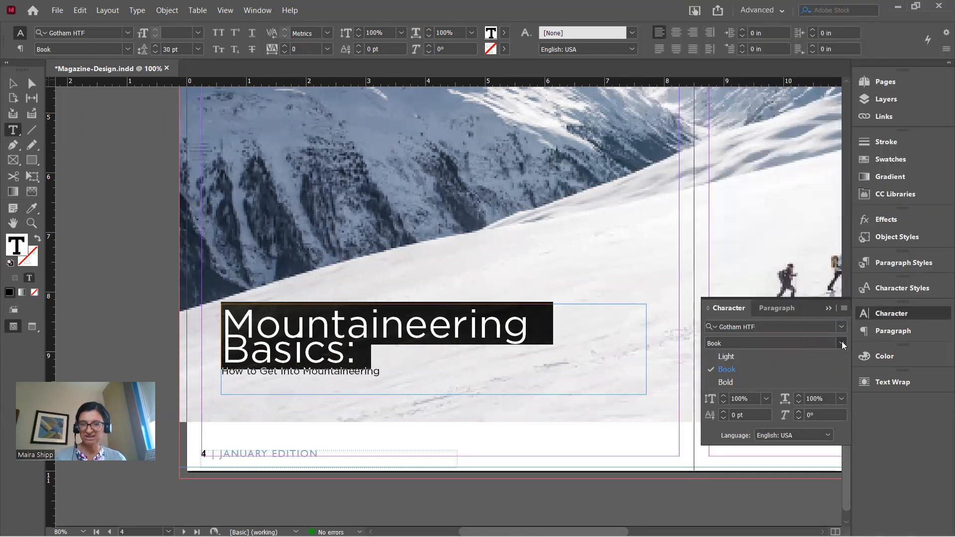
left_click(766, 382)
left_click(467, 344)
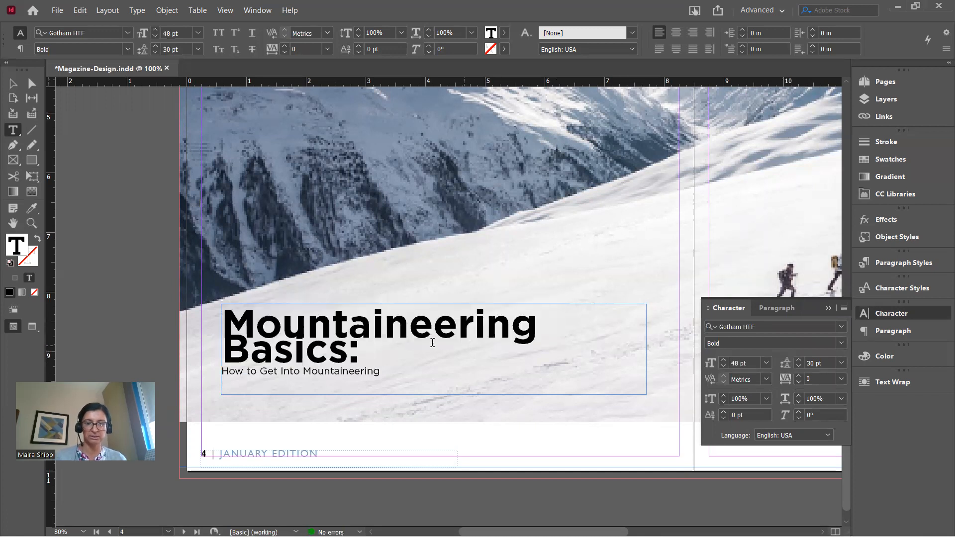
Set the font size of the subtitle "How to Get Into Mountaineering" to 30 pt
left_click(382, 372)
left_click(222, 370, "shift")
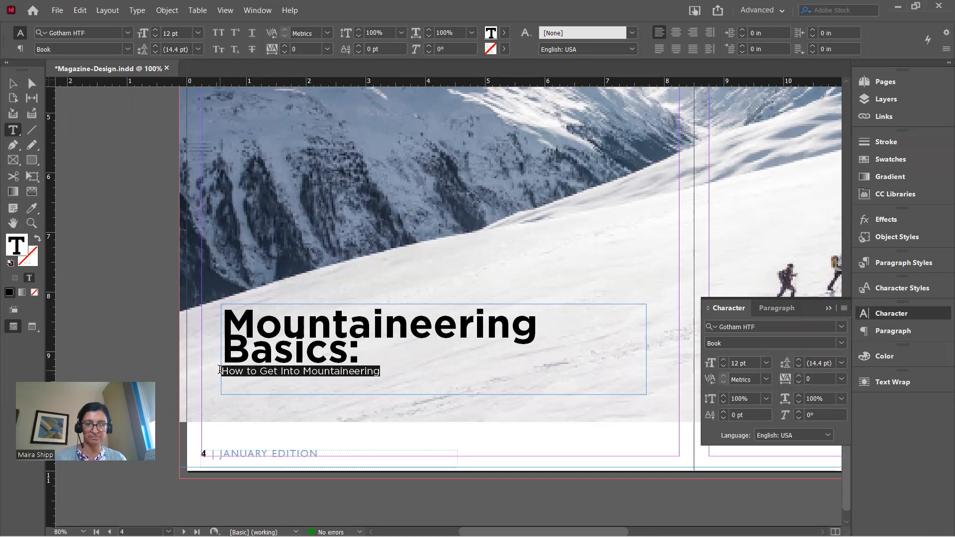
left_click(769, 361)
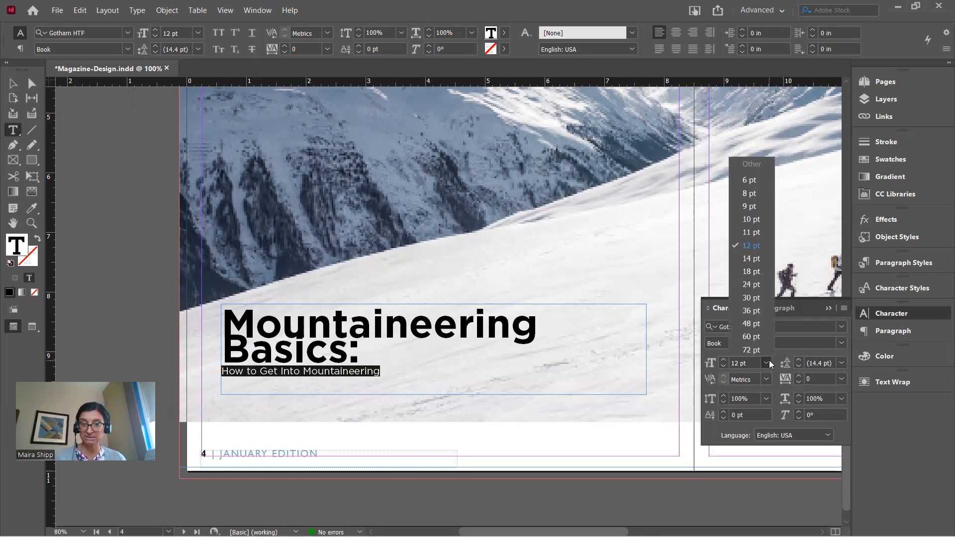
left_click(755, 299)
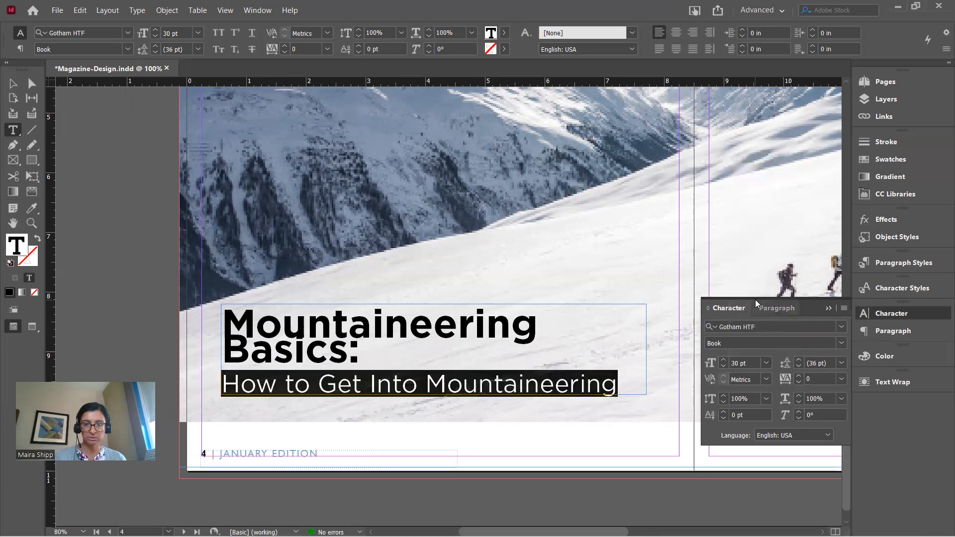
Deselect everything and preview the spread on pages 4-5 full screen in presentation mode, then return to the layout
left_click(11, 83)
left_click(144, 189)
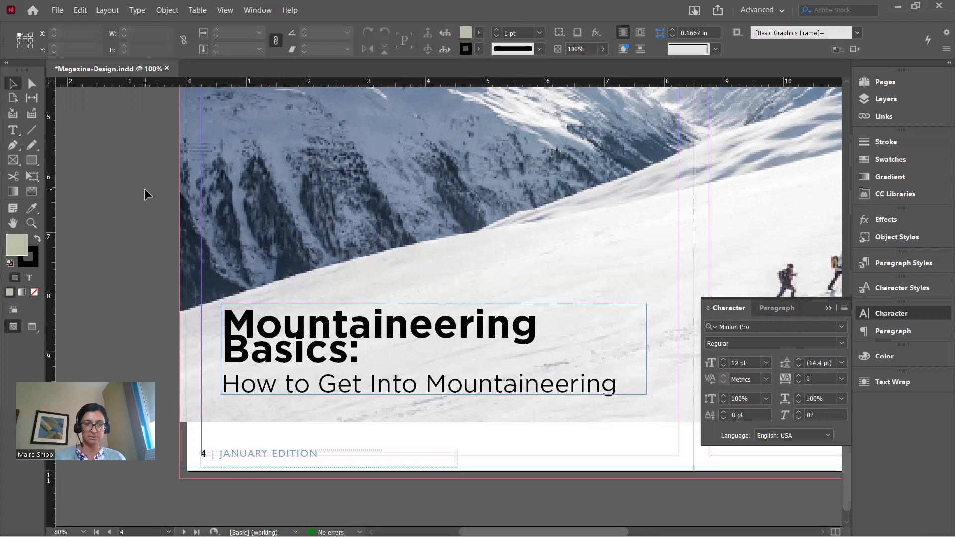
key("shift+w")
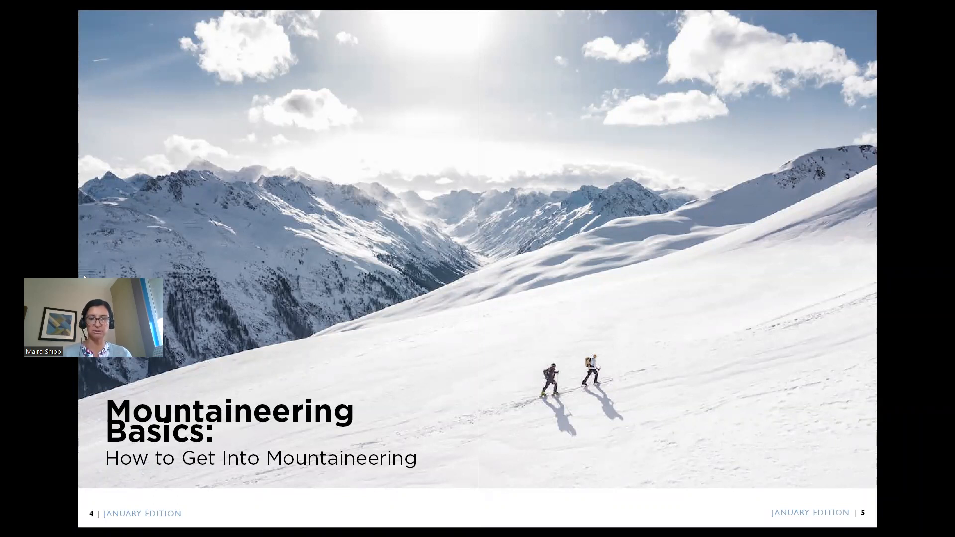
key("Escape")
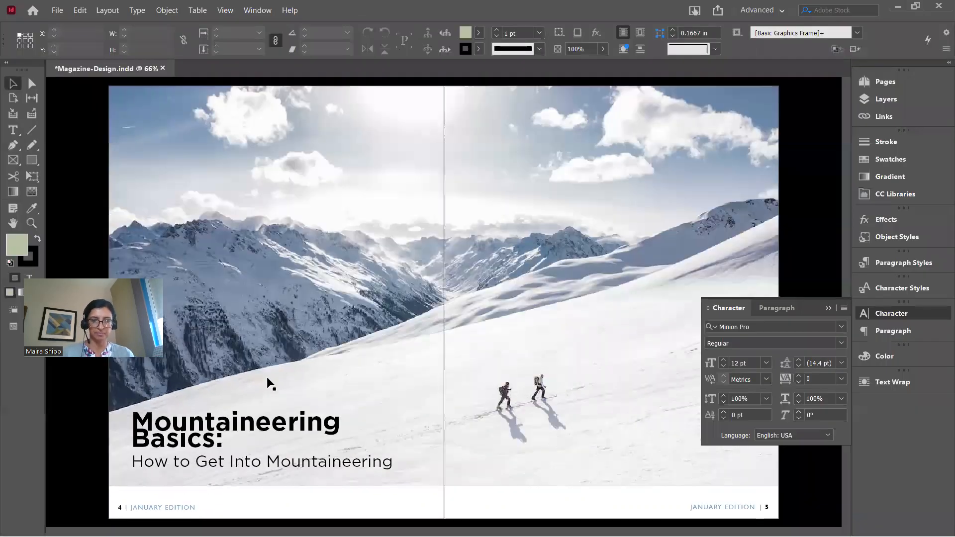
Move the title frame up to Y 6.32 in over the mountains and place a duplicate below it at Y 8.34 in
key("ctrl+1")
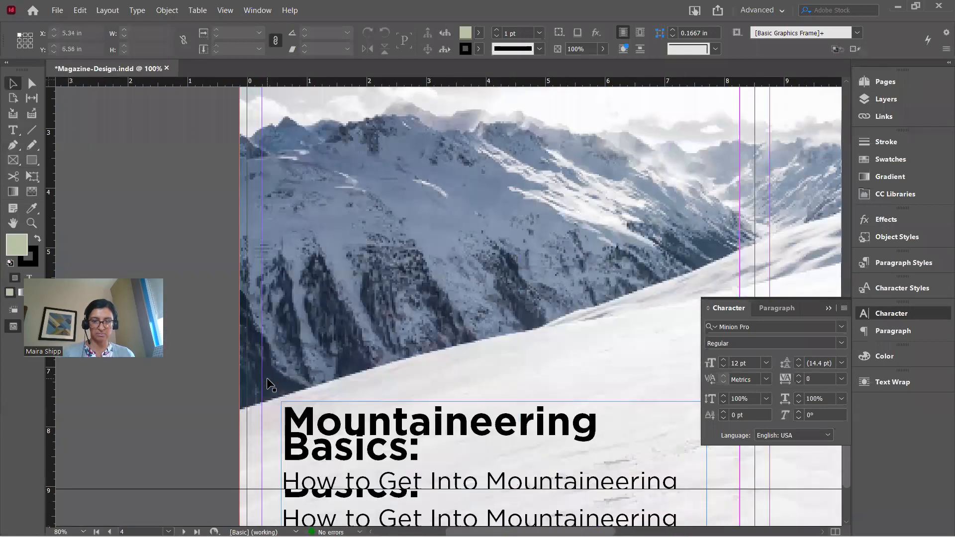
scroll(267, 377, "down", 2)
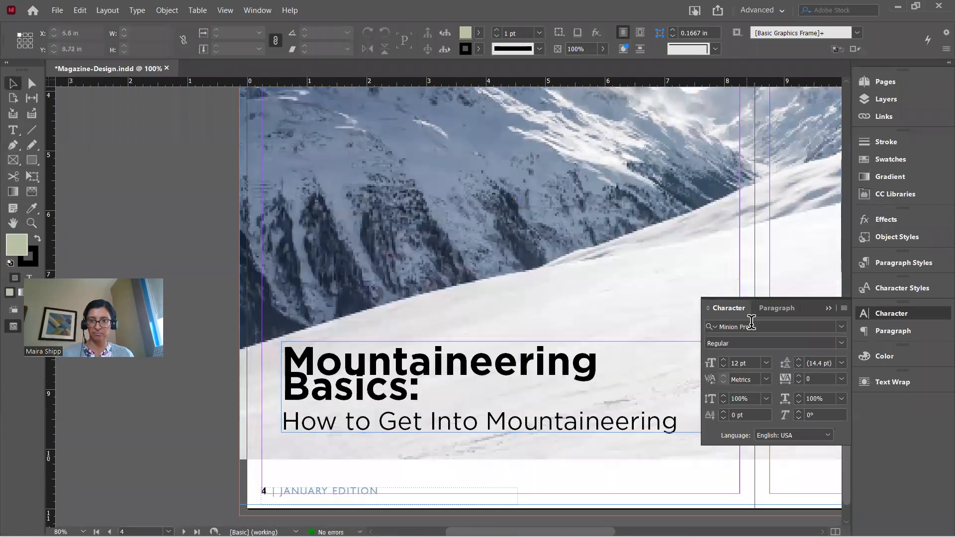
left_click(831, 309)
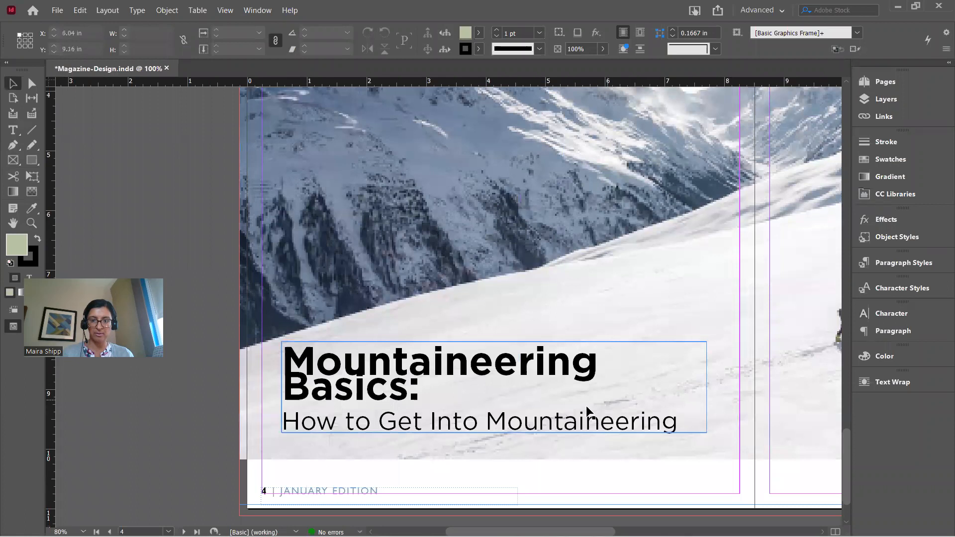
left_click(566, 425)
left_click_drag(539, 356, 539, 244)
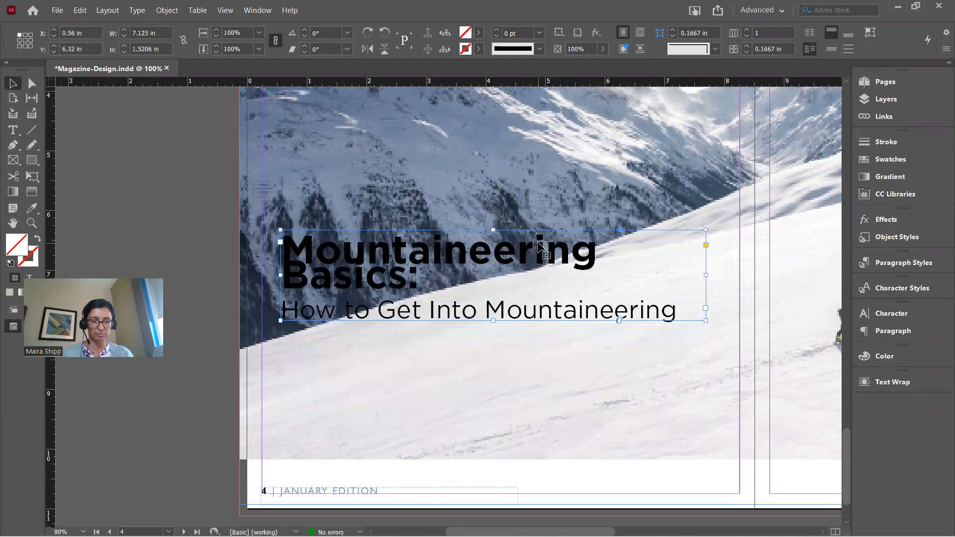
left_click_drag(538, 244, 539, 367)
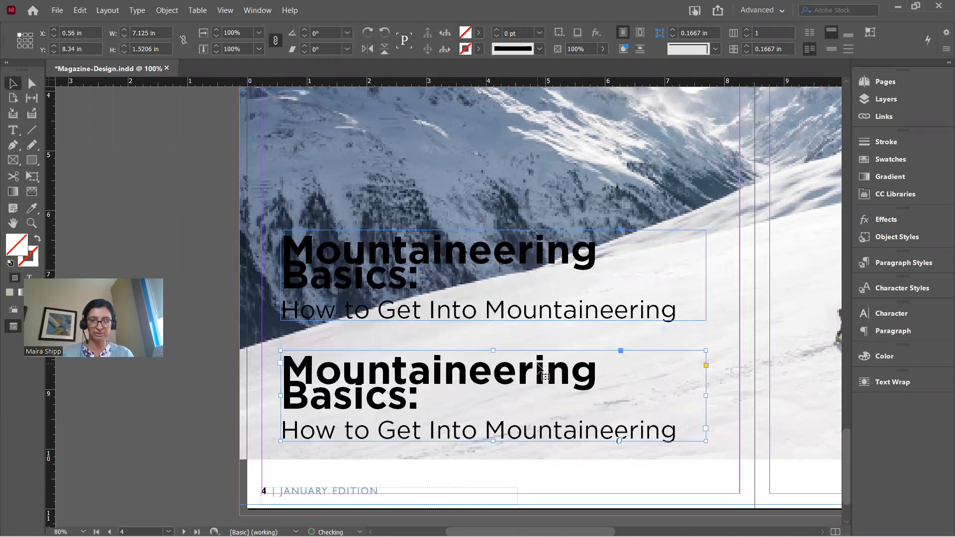
Delete the "How to Get Into Mountaineering" line from the upper title frame, keeping only the heading there
left_click(421, 277)
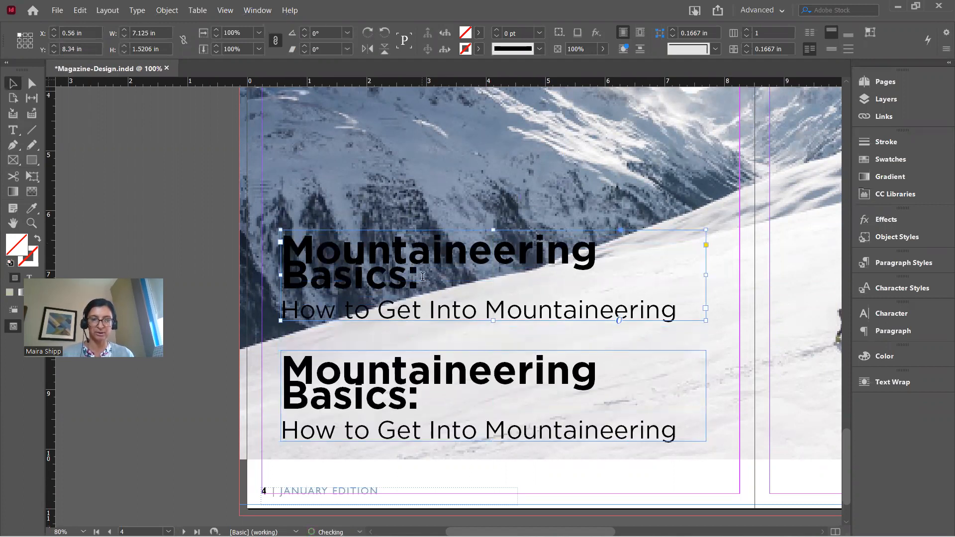
double_click(422, 277)
left_click_drag(300, 309, 683, 299)
key("BackSpace")
key("BackSpace")
key("BackSpace")
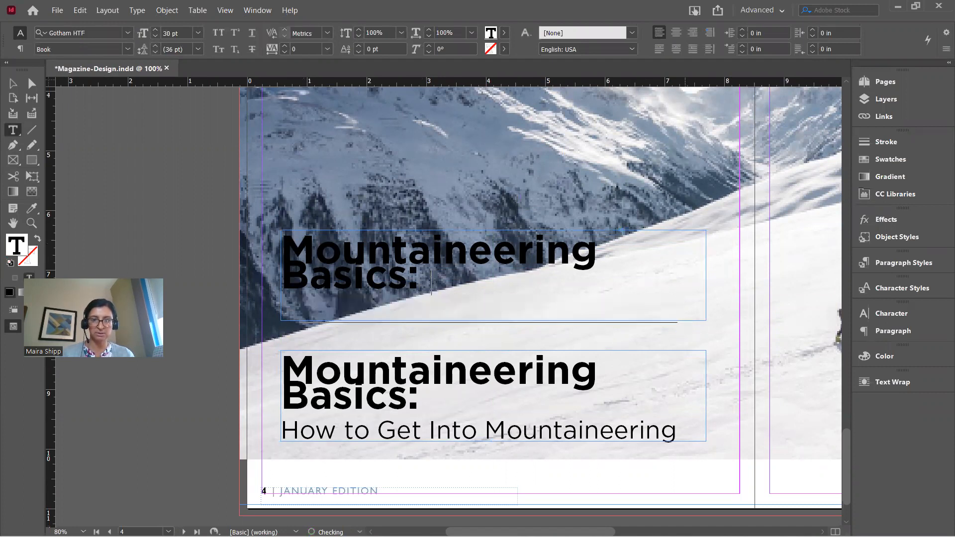
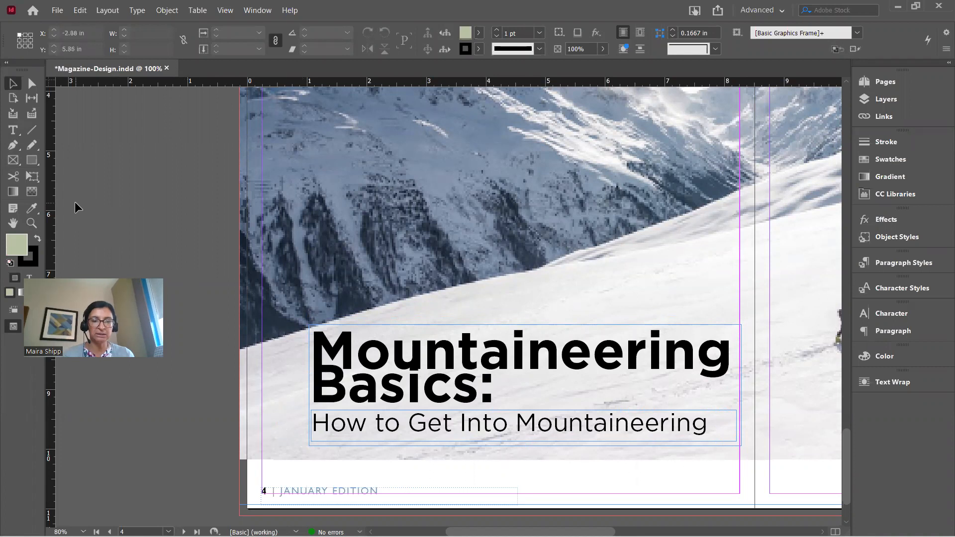
Remove "Basics:" from the heading and add "Winter" on its own line above "Mountaineering"
left_click(15, 133)
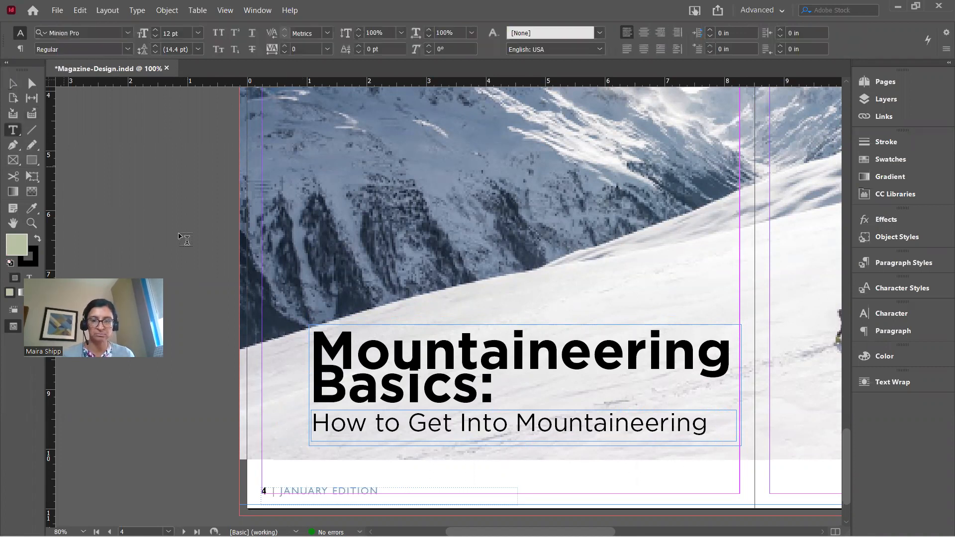
left_click_drag(491, 385, 484, 385)
key("BackSpace")
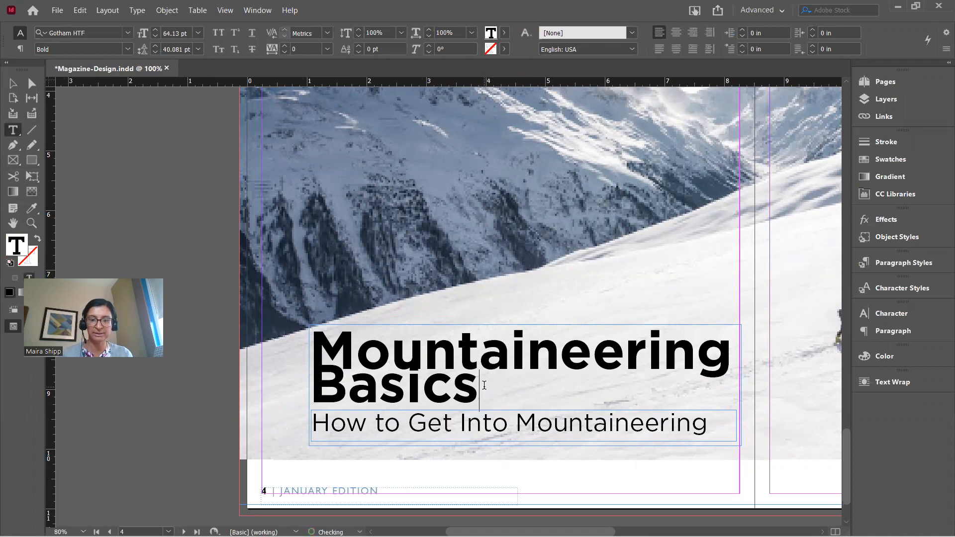
left_click_drag(483, 385, 311, 387)
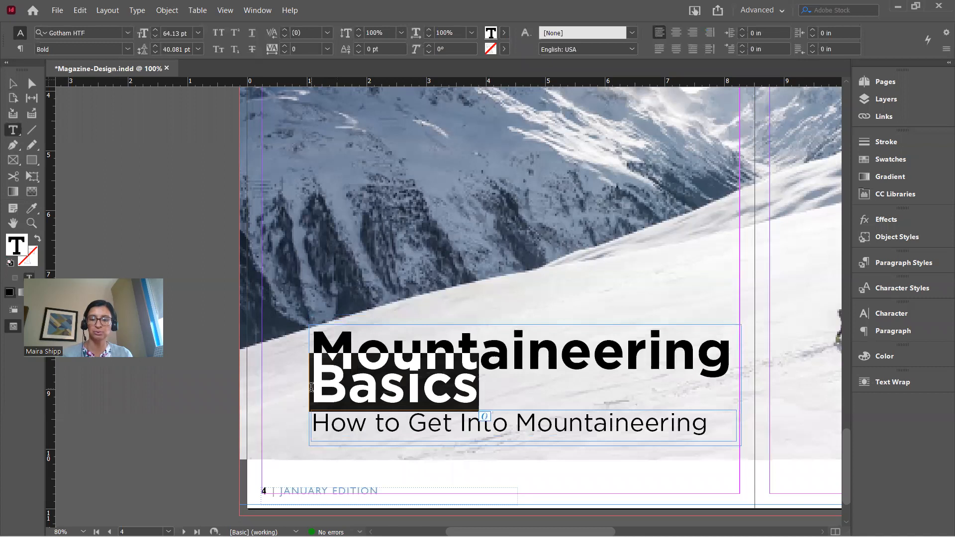
key("BackSpace")
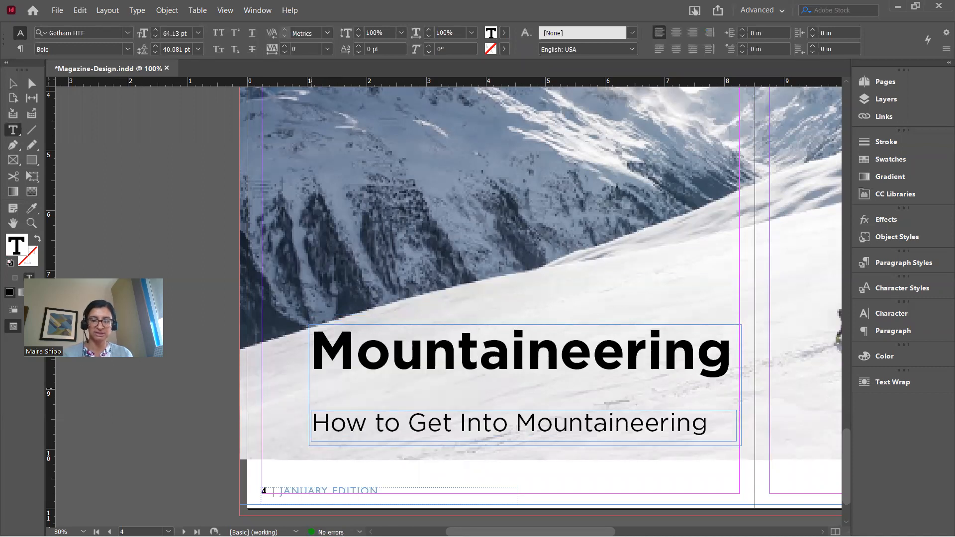
type("Winter")
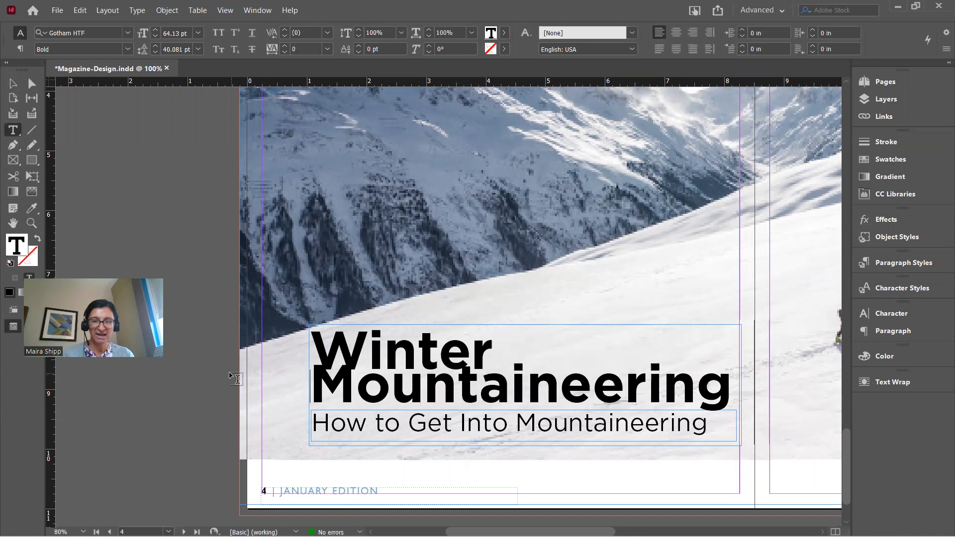
Increase the leading of the two-line "Winter Mountaineering" heading to 50 pt
left_click_drag(313, 344, 736, 393)
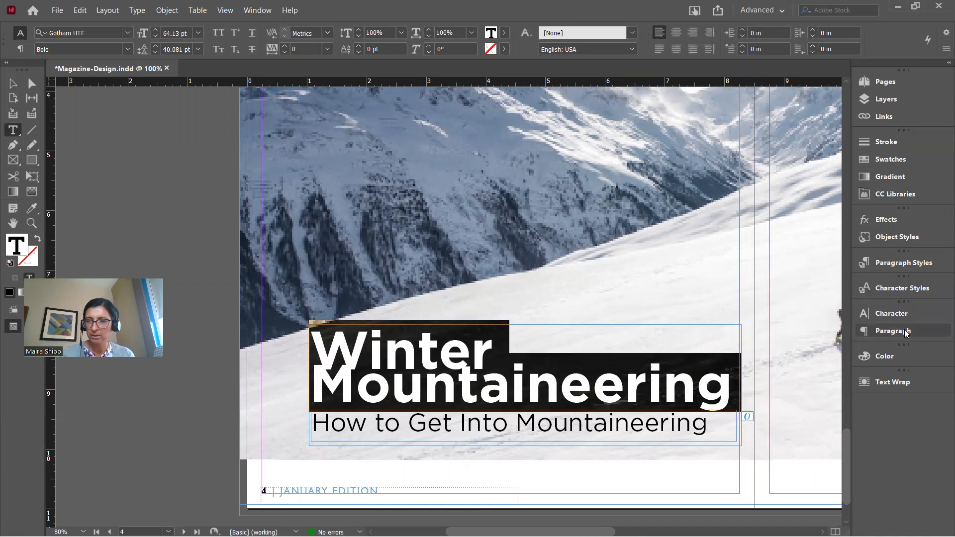
left_click(895, 314)
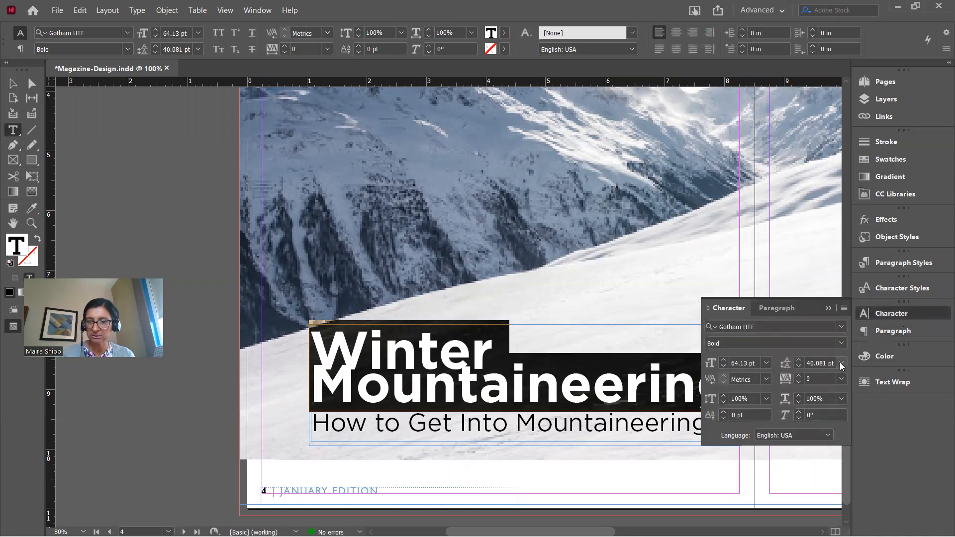
left_click(798, 360)
left_click(798, 360)
left_click(798, 360)
left_click(798, 360)
left_click(799, 360)
left_click(799, 361)
left_click(798, 360)
left_click(798, 360)
left_click(798, 360)
left_click(799, 360)
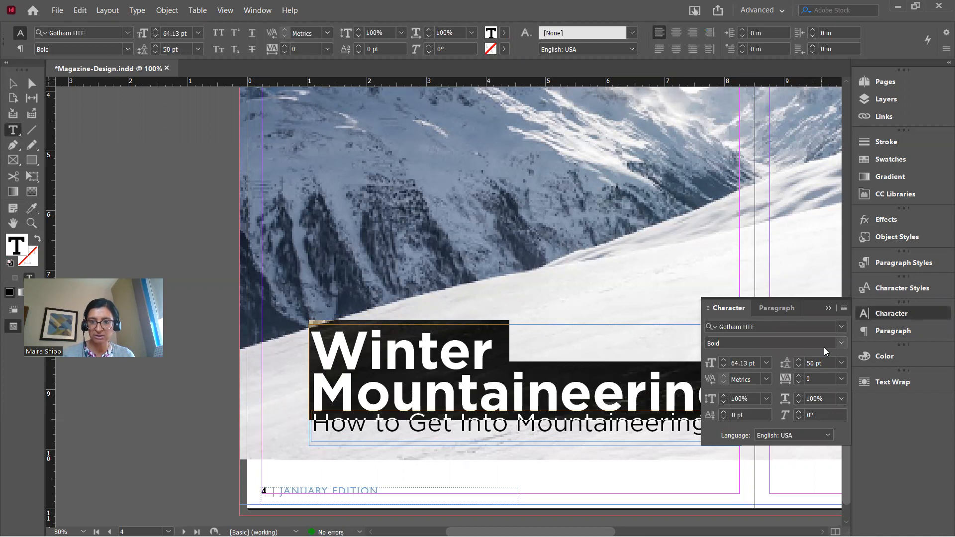
left_click(829, 309)
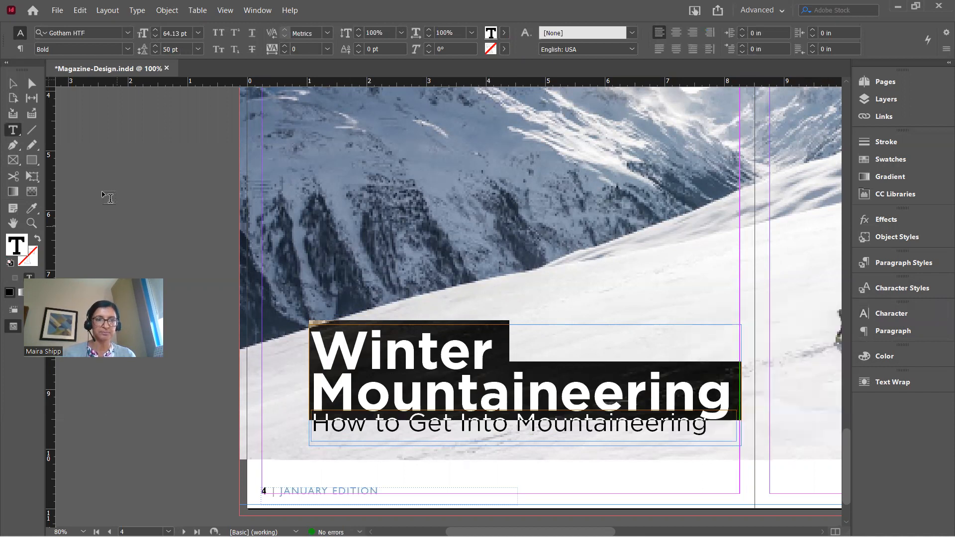
Nudge the subtitle frame down and slightly right to X 1.0878 in, Y 9.4928 in, clear of the heading
left_click(14, 84)
left_click(334, 424)
key("Down")
key("Down")
key("Down")
key("Down")
key("Down")
key("Down")
key("Down")
key("Down")
key("Down")
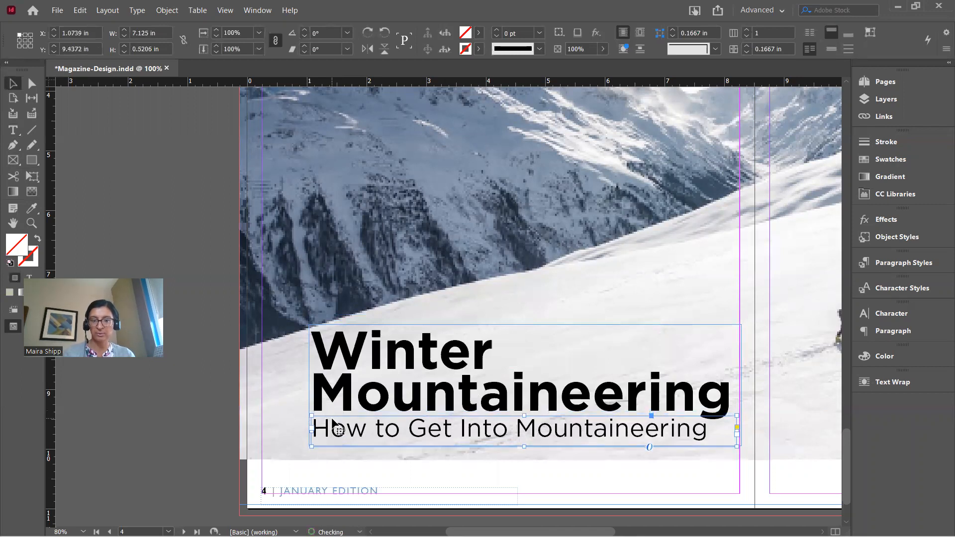
key("Down")
key("Right")
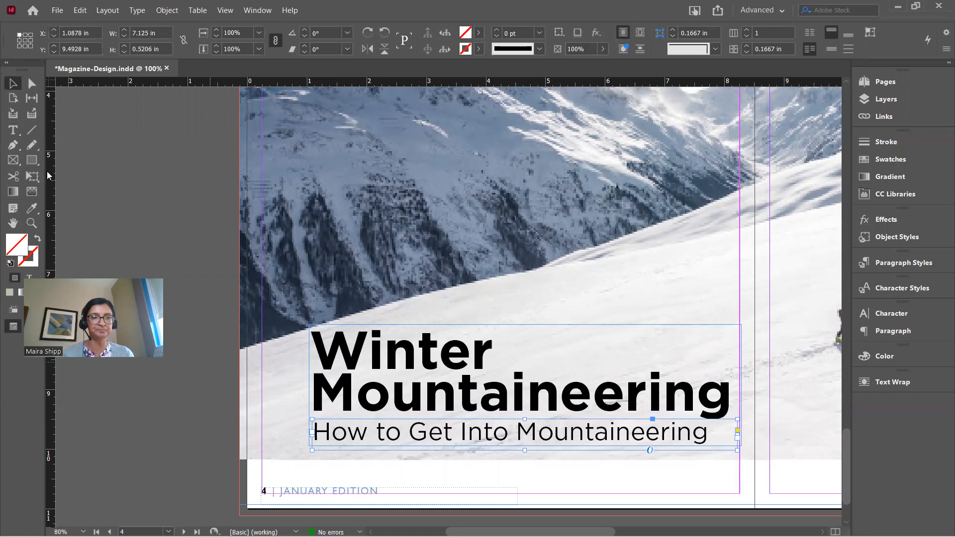
Color the word "Winter" in the heading with the C=100 M=0 Y=0 K=0 swatch
key("t")
left_click_drag(496, 345, 310, 348)
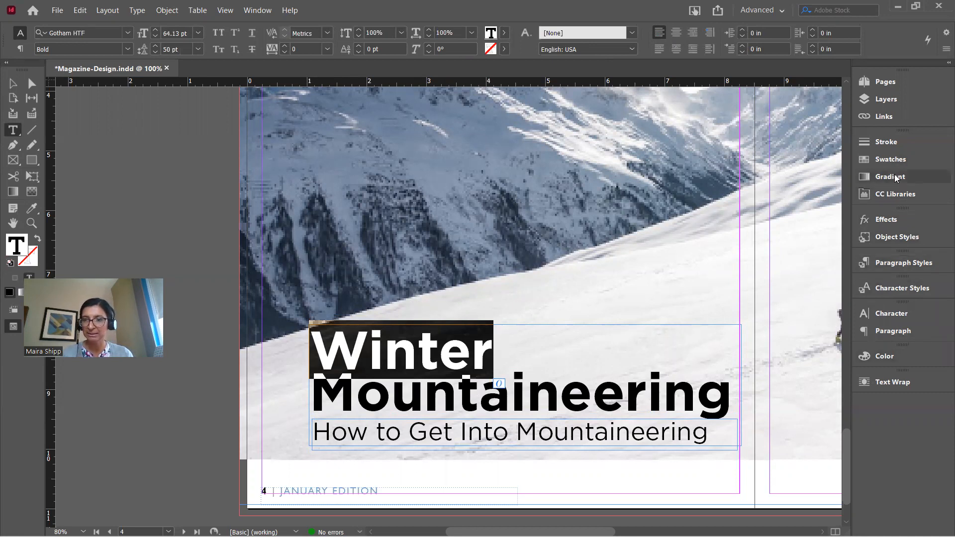
left_click(888, 158)
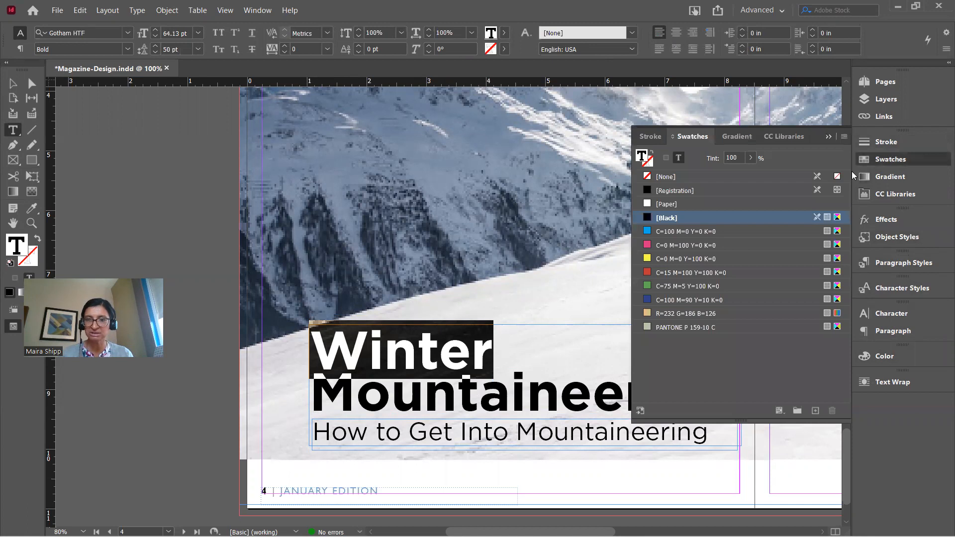
left_click(708, 230)
left_click(507, 326)
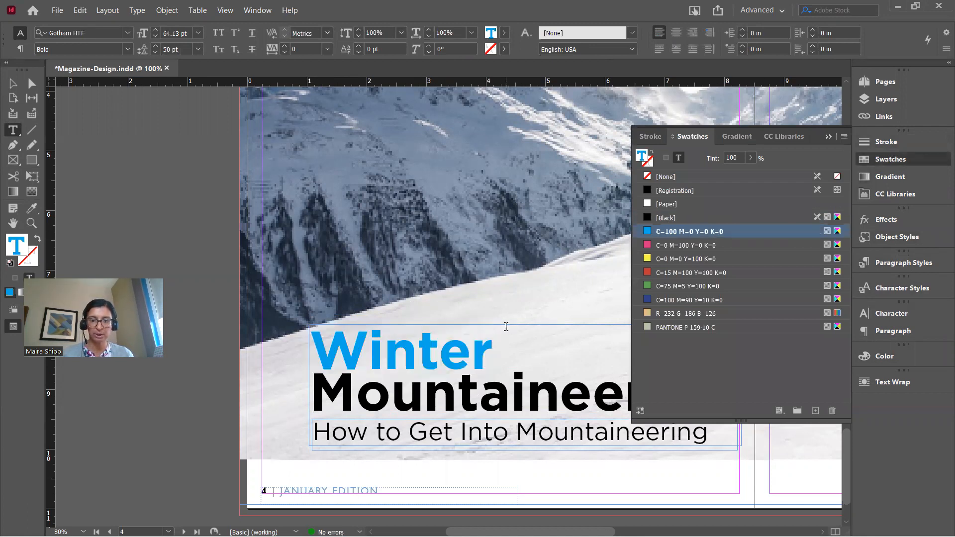
left_click(828, 137)
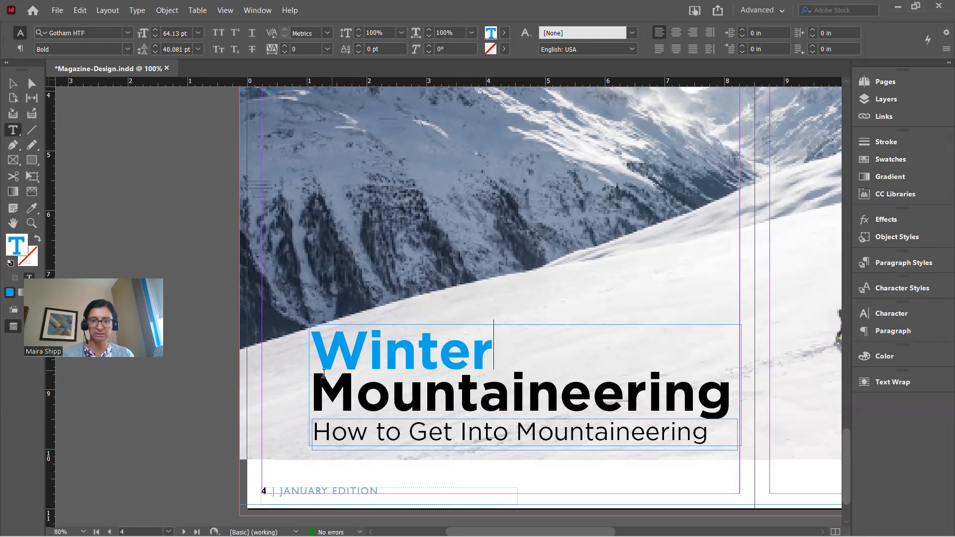
Recolor the word "Mountaineering" in the heading with a dark blue sampled from the mountain photo, and preview the full spread
left_click_drag(310, 393, 741, 396)
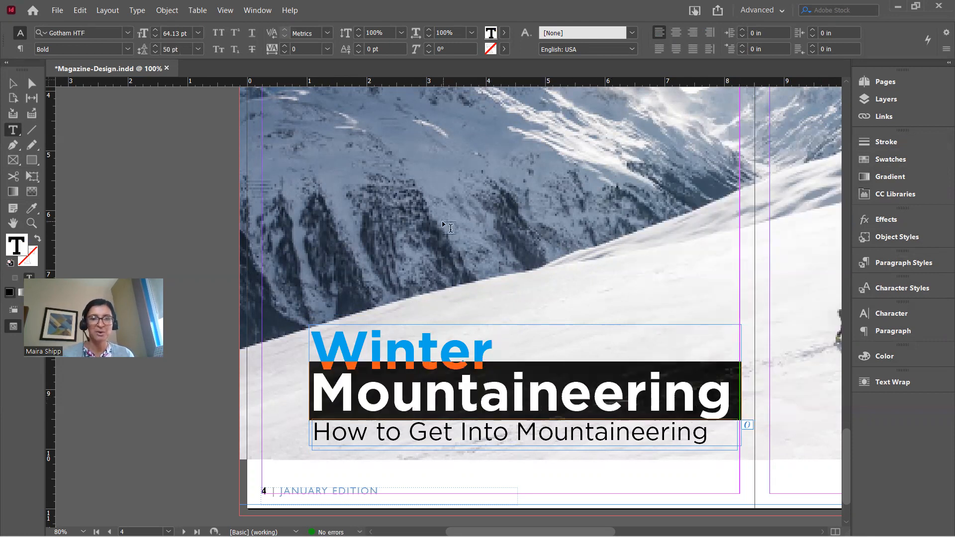
left_click(33, 211)
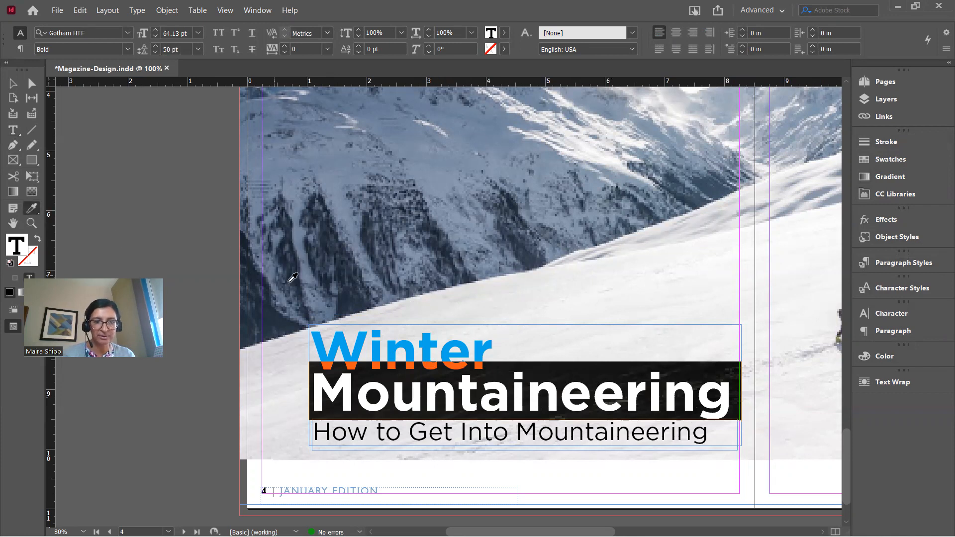
left_click(340, 294)
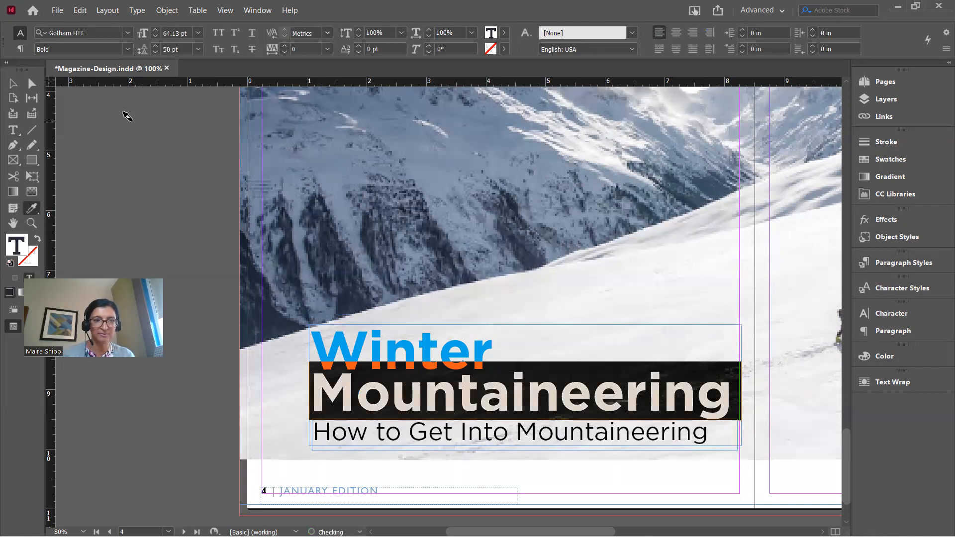
left_click(12, 84)
left_click(113, 133)
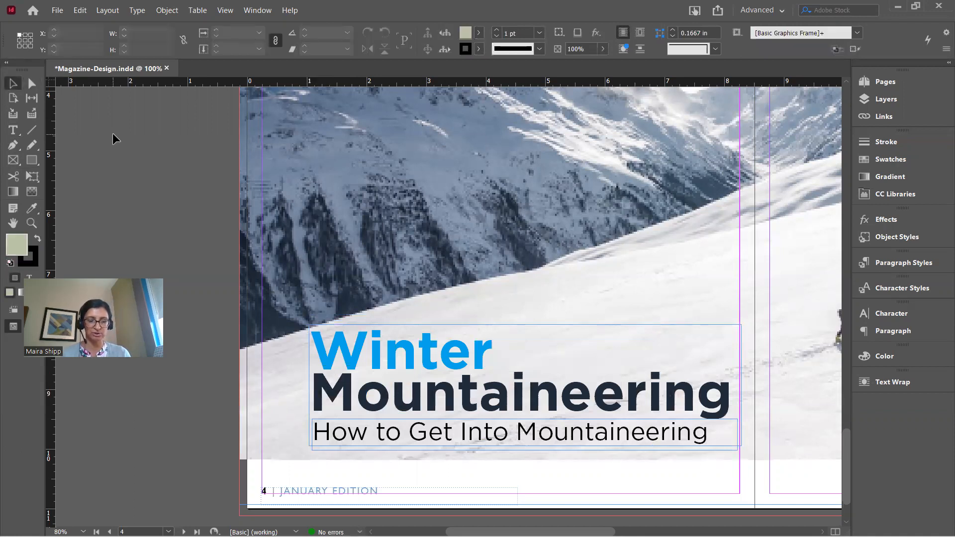
key("shift+w")
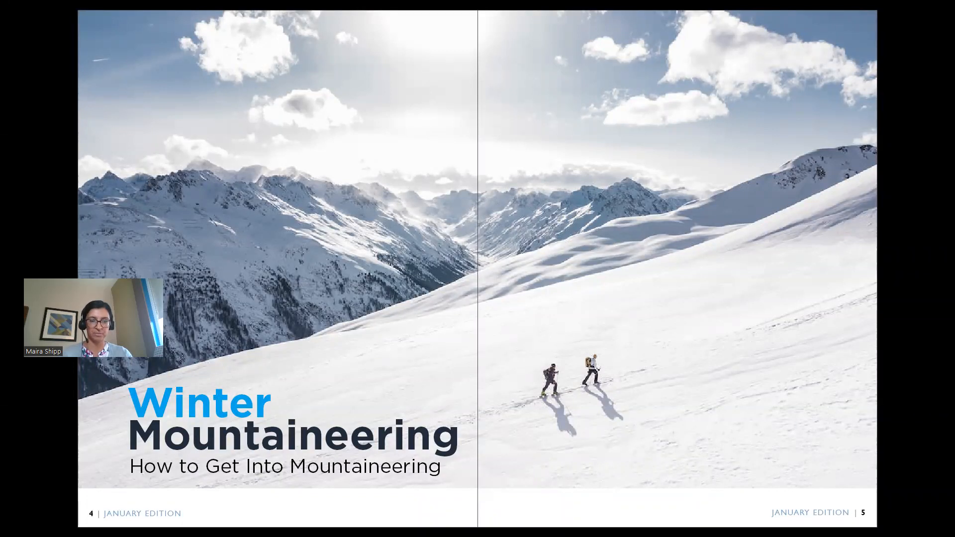
key("Escape")
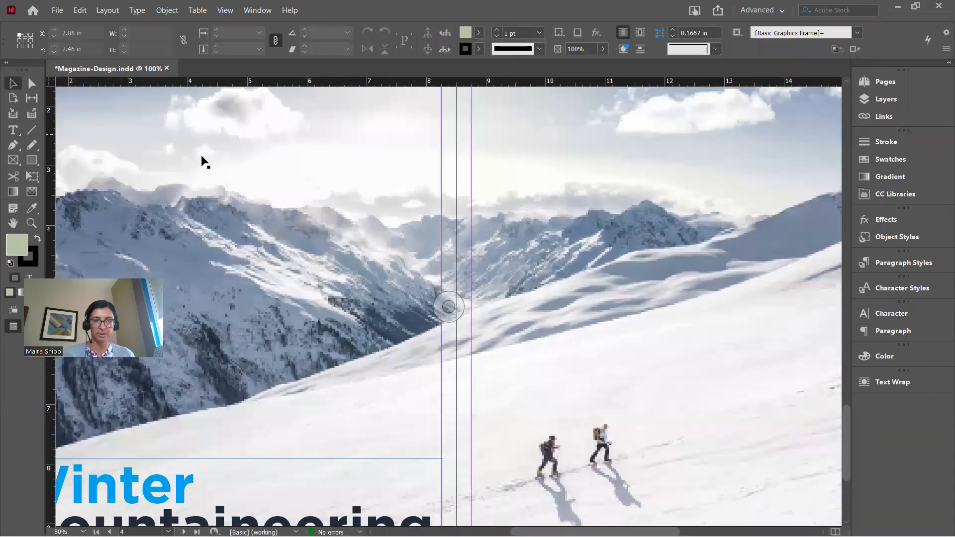
Color the subtitle "How to Get Into Mountaineering" with a dark shade sampled from the mountains using the Eyedropper tool
scroll(228, 211, "left", 5)
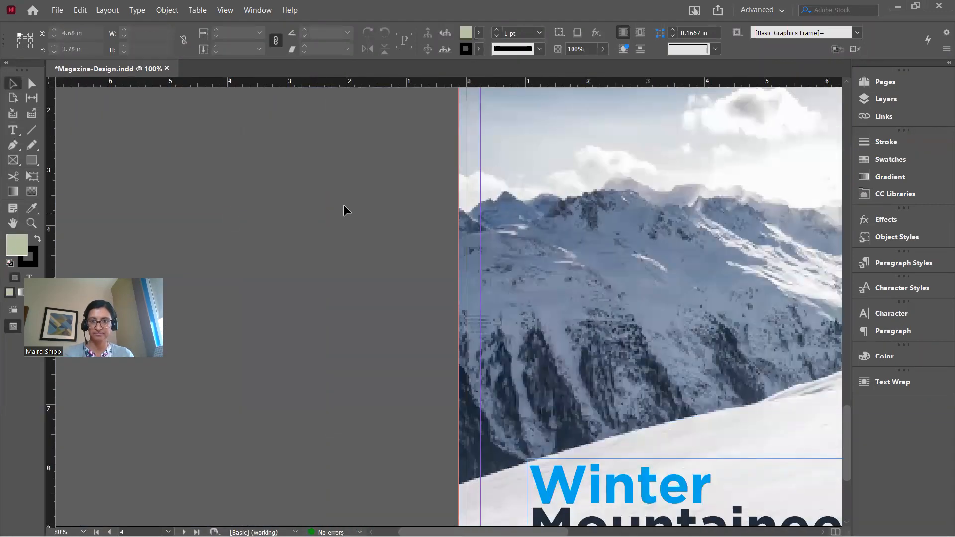
left_click(650, 307)
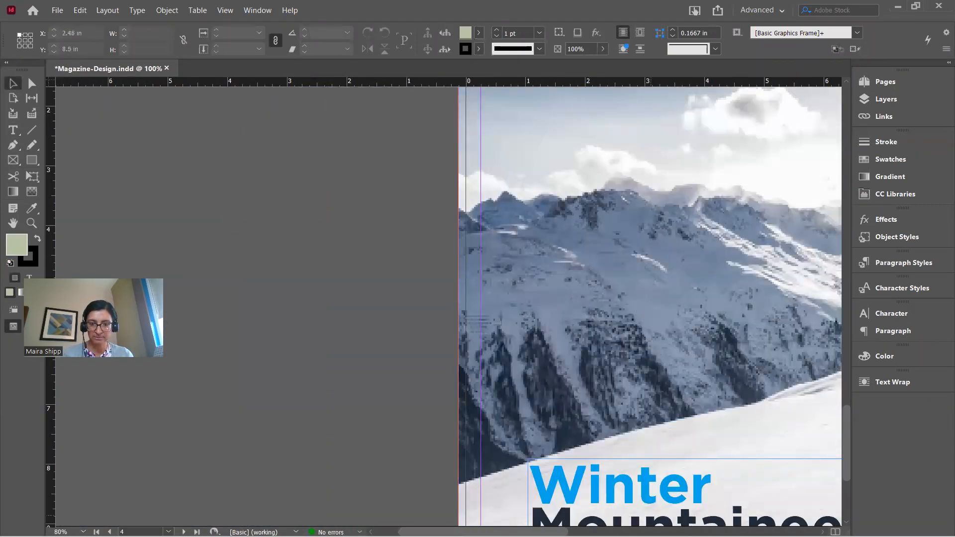
scroll(523, 306, "right", 3)
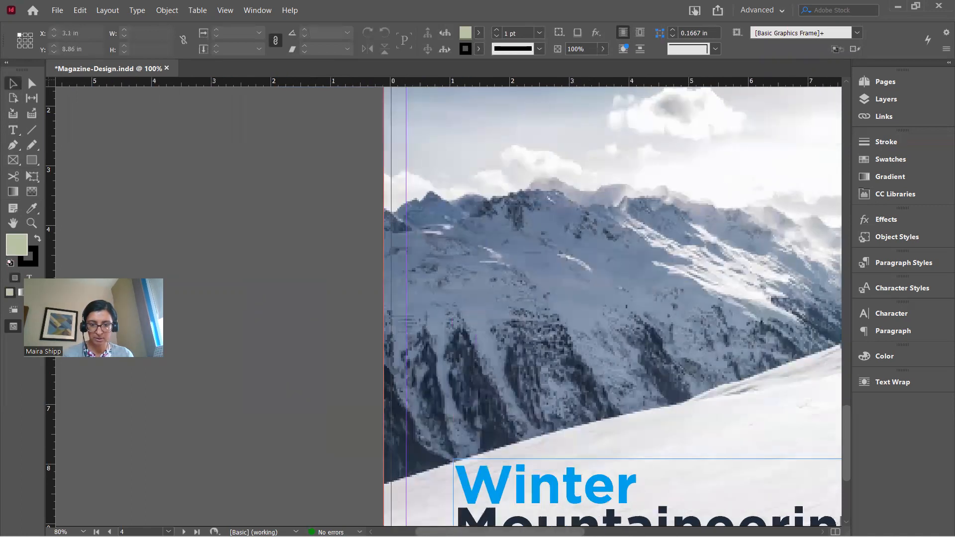
scroll(558, 460, "right", 1)
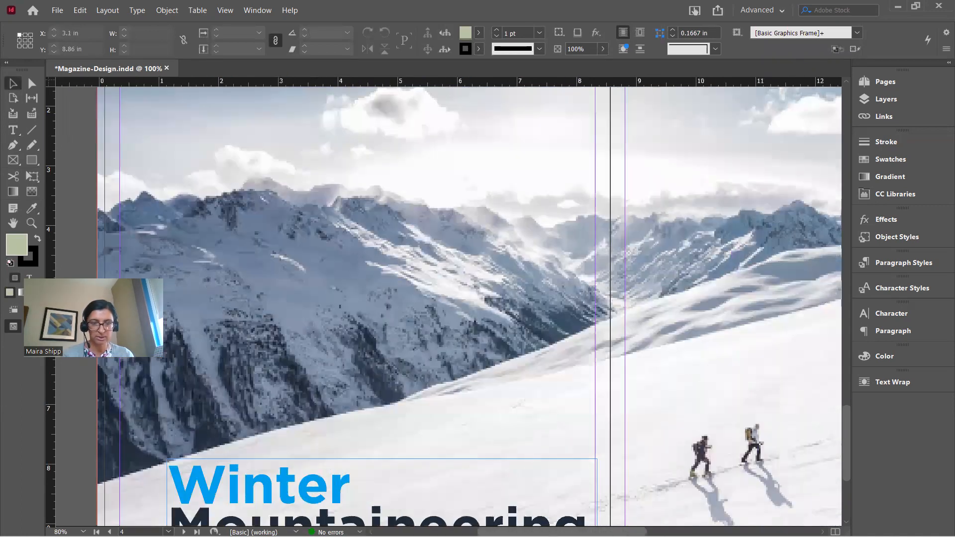
scroll(558, 461, "up", 1)
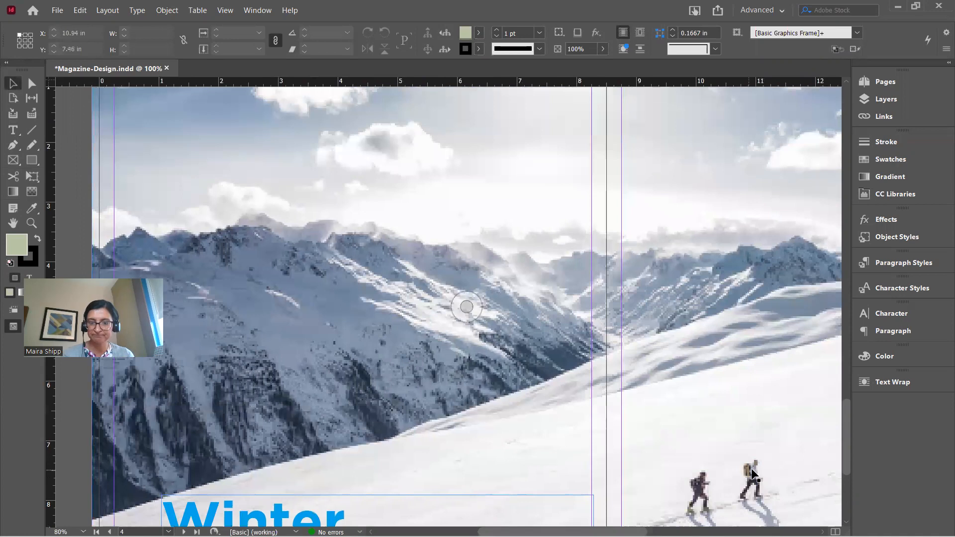
left_click_drag(844, 445, 842, 470)
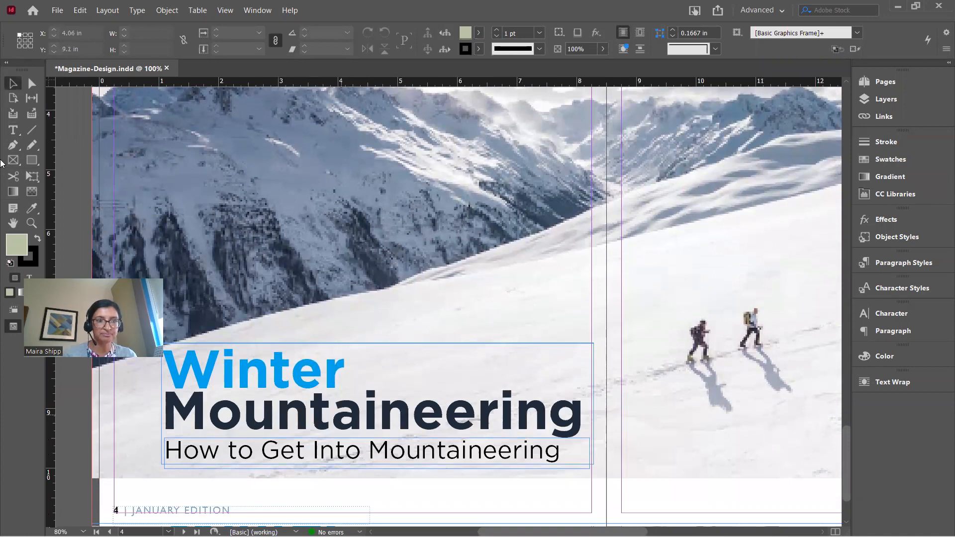
left_click(13, 130)
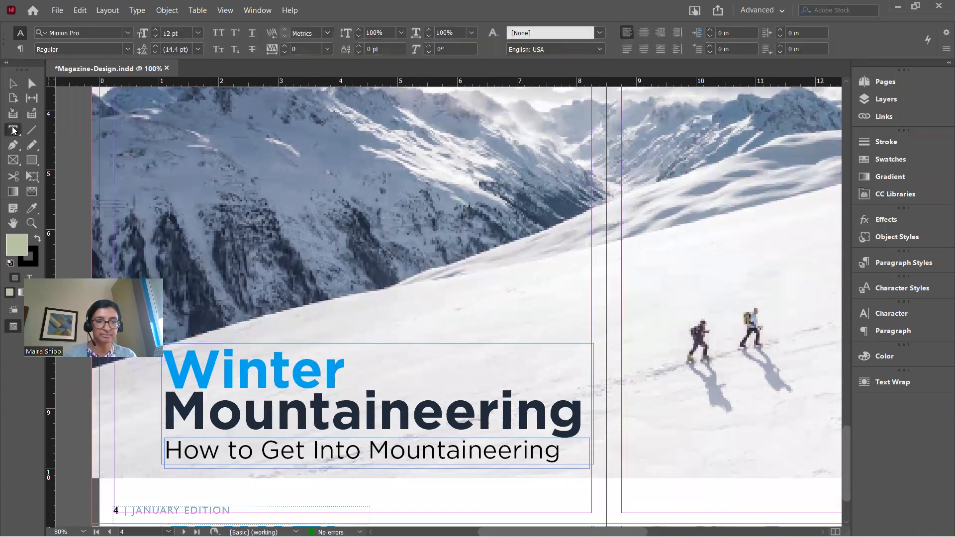
triple_click(187, 446)
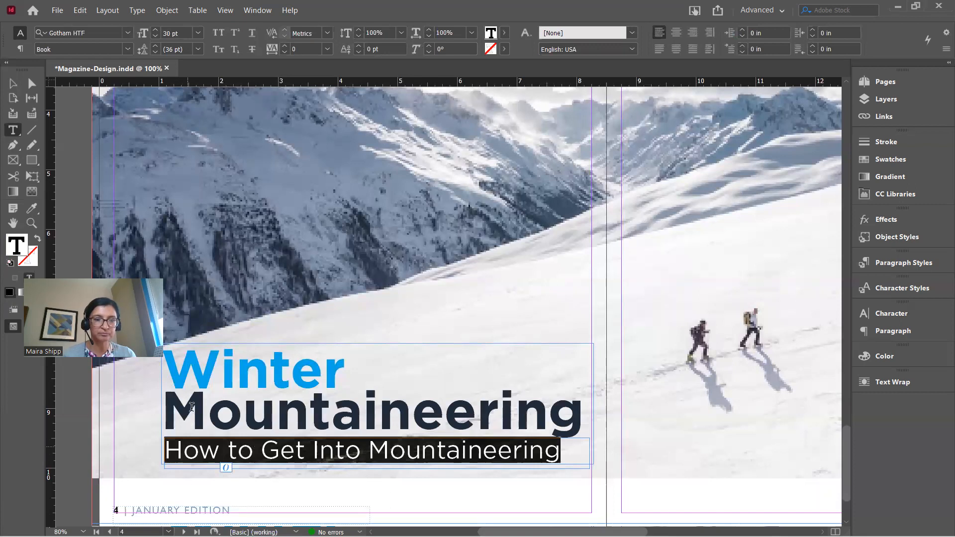
left_click(32, 208)
left_click(203, 312)
left_click(14, 84)
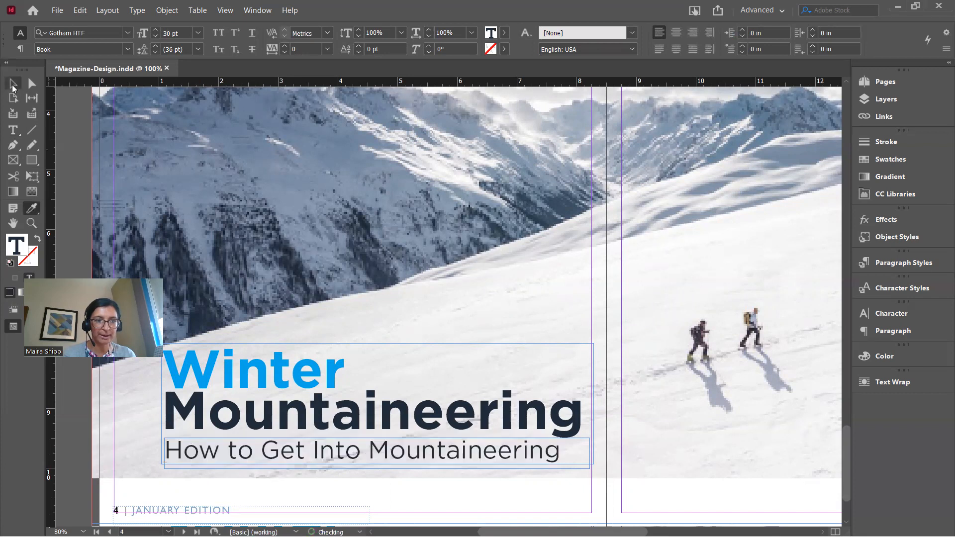
Save the subtitle text's dark blue as a new swatch, R=21 G=40 B=57
left_click(13, 132)
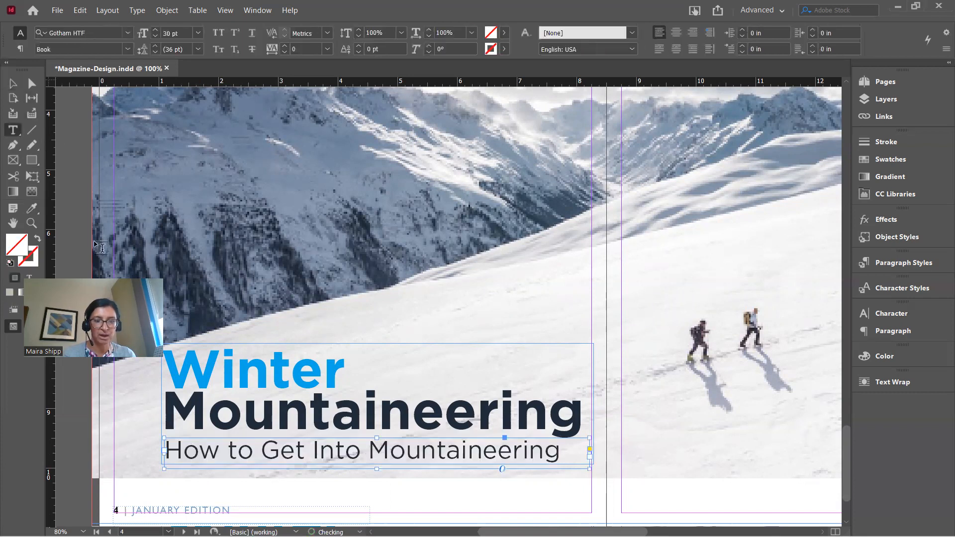
triple_click(185, 448)
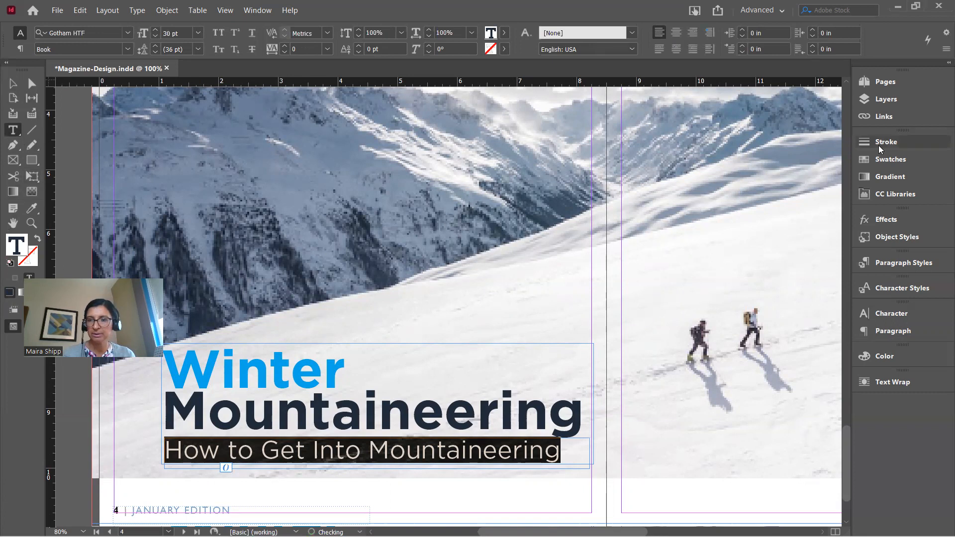
left_click(887, 160)
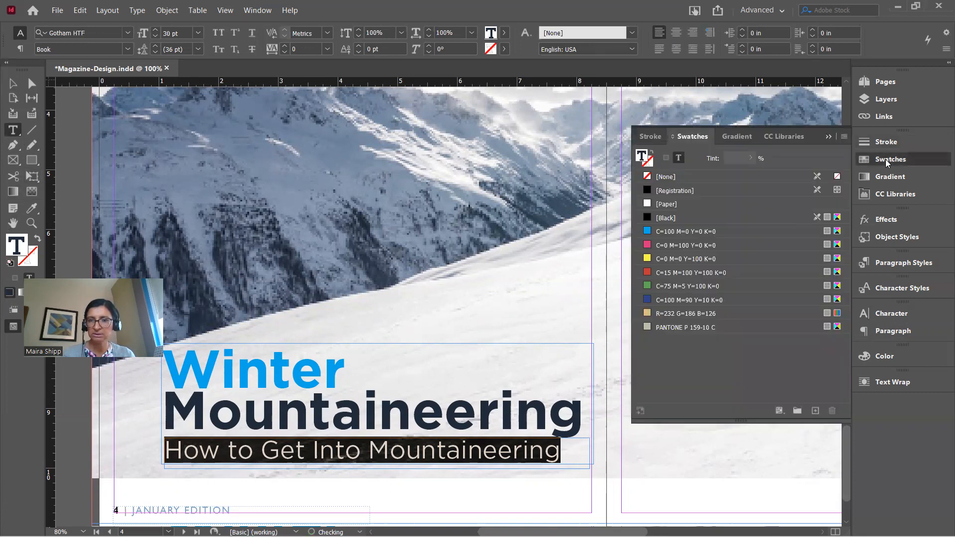
left_click(816, 412)
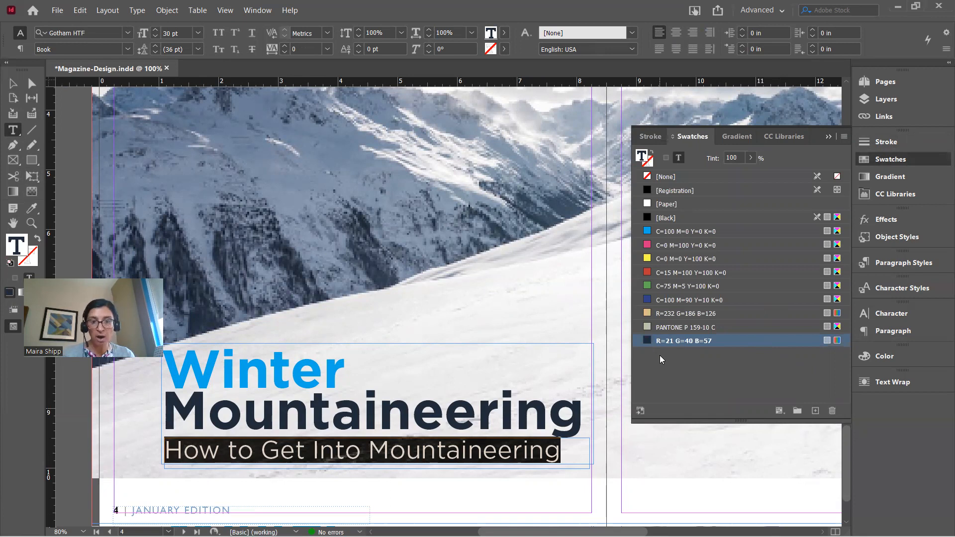
Lighten the subtitle text to a 60% tint of the dark blue swatch and preview the full spread
left_click(739, 155)
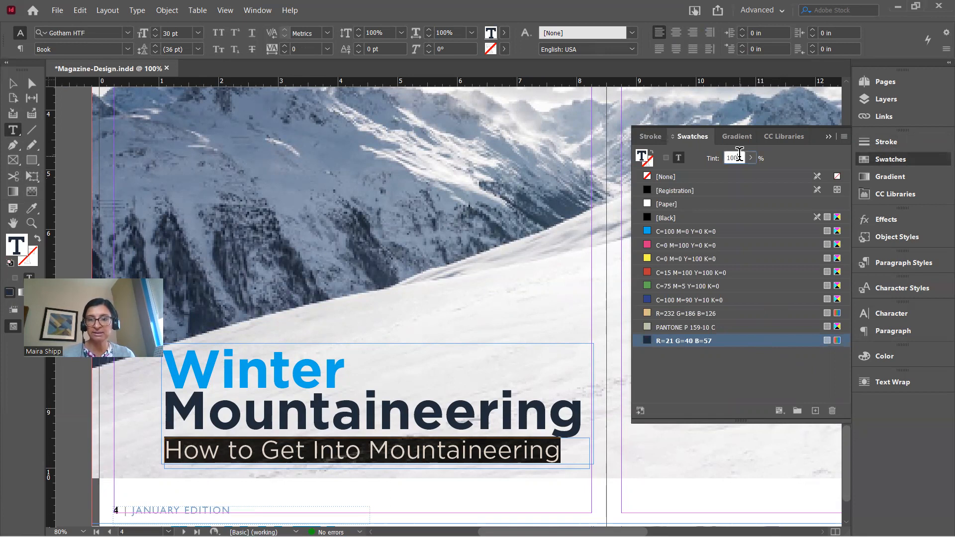
left_click_drag(739, 155, 710, 159)
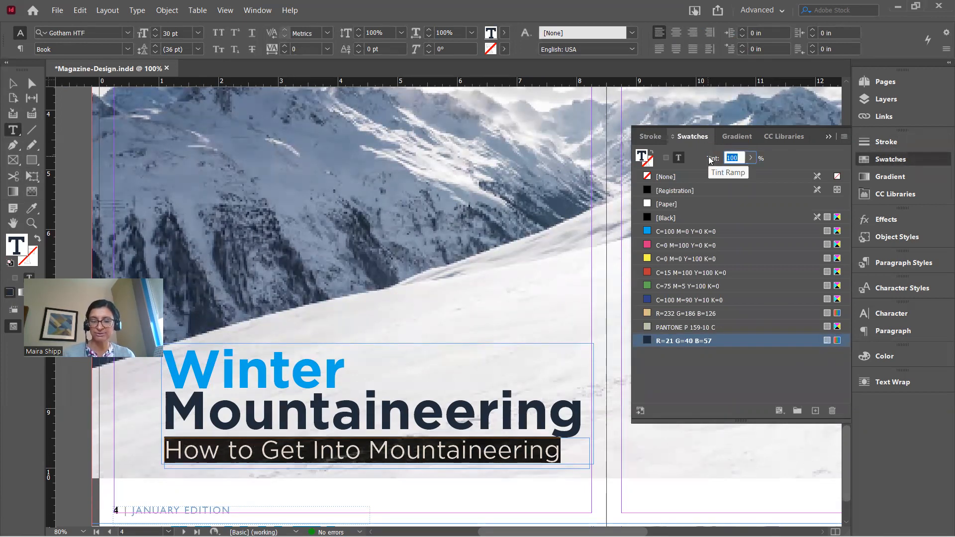
type("6")
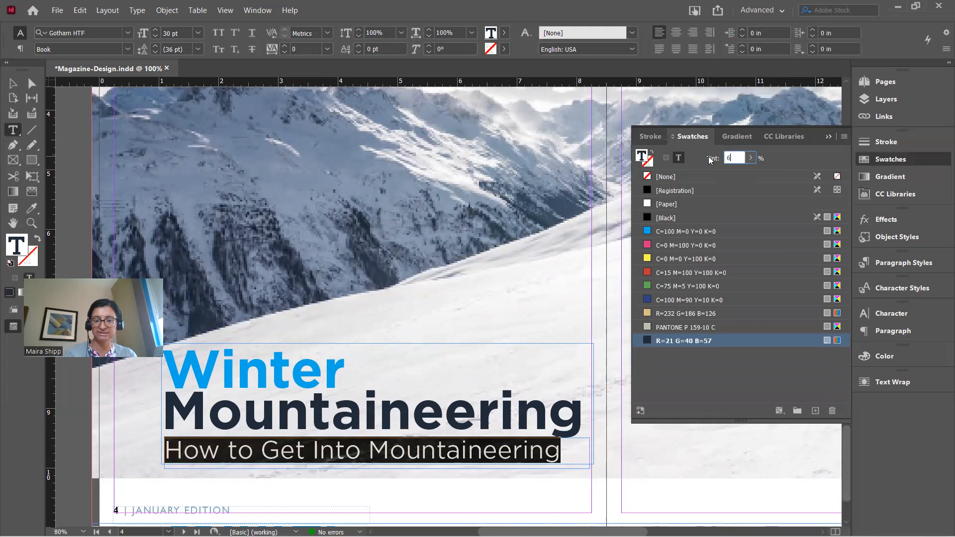
key("Return")
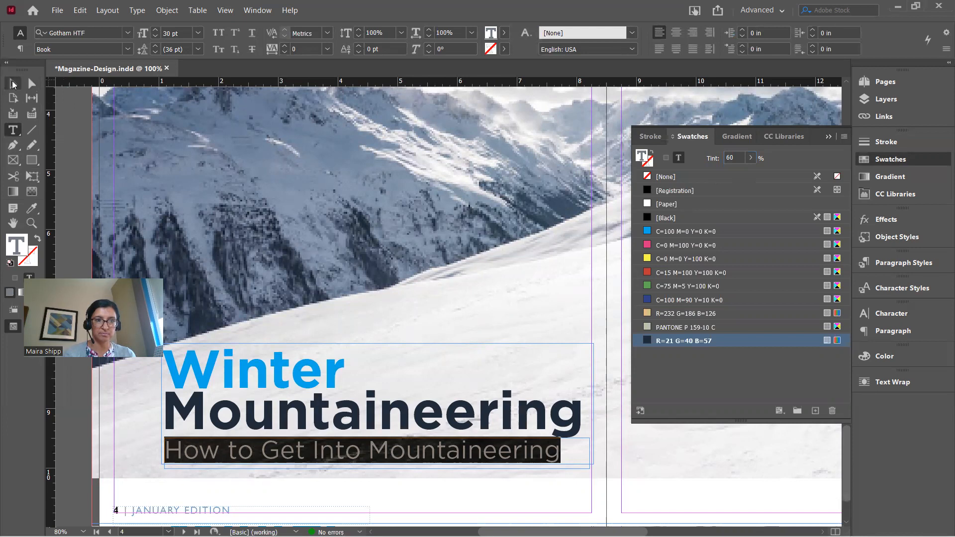
left_click(13, 83)
left_click(65, 109)
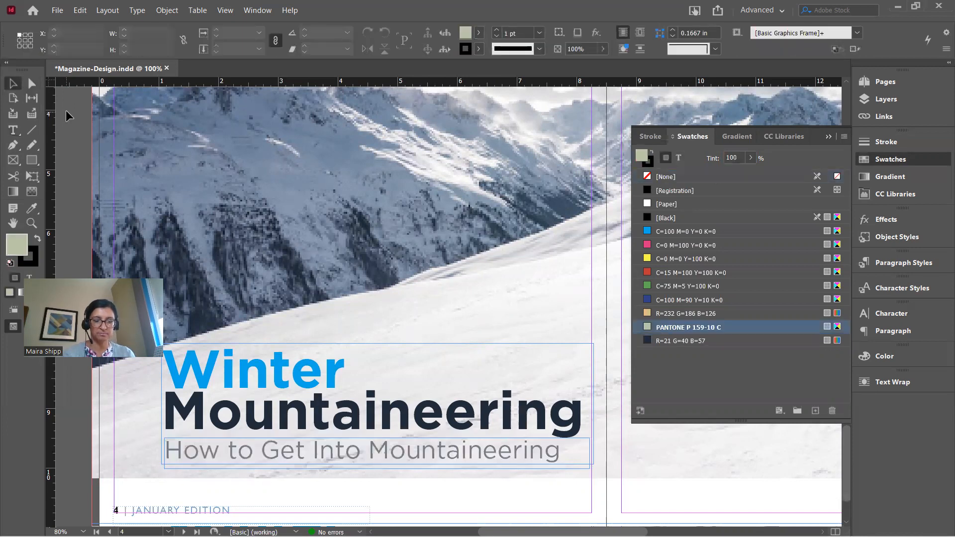
key("shift+w")
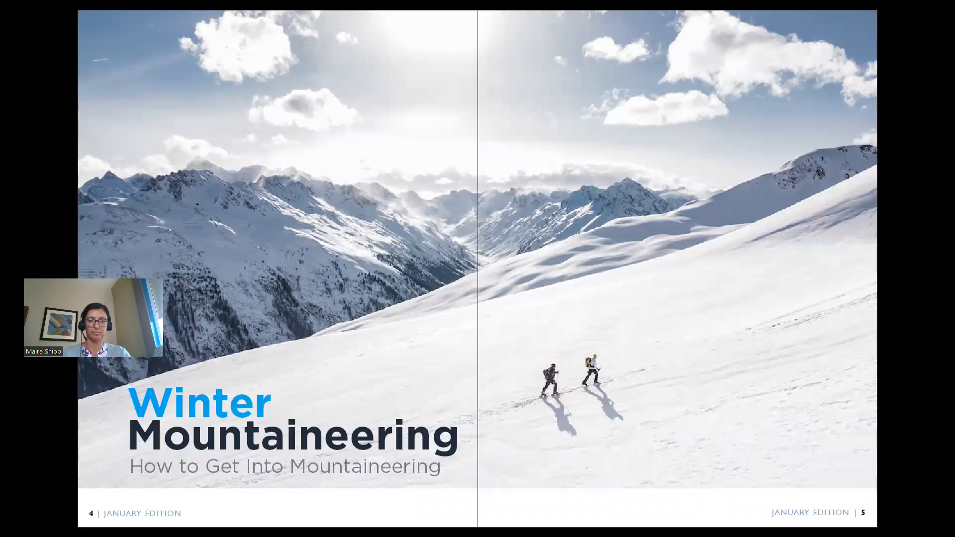
key("Escape")
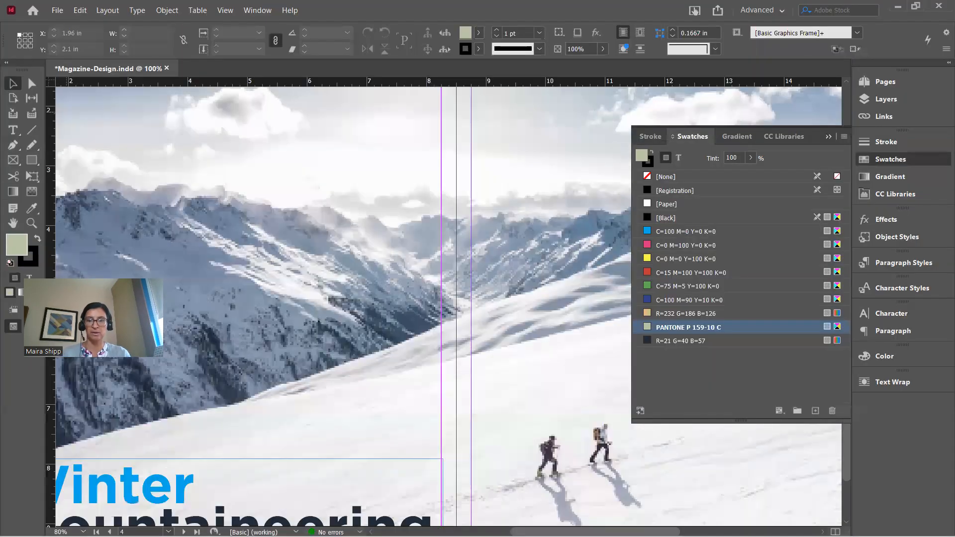
left_click(829, 137)
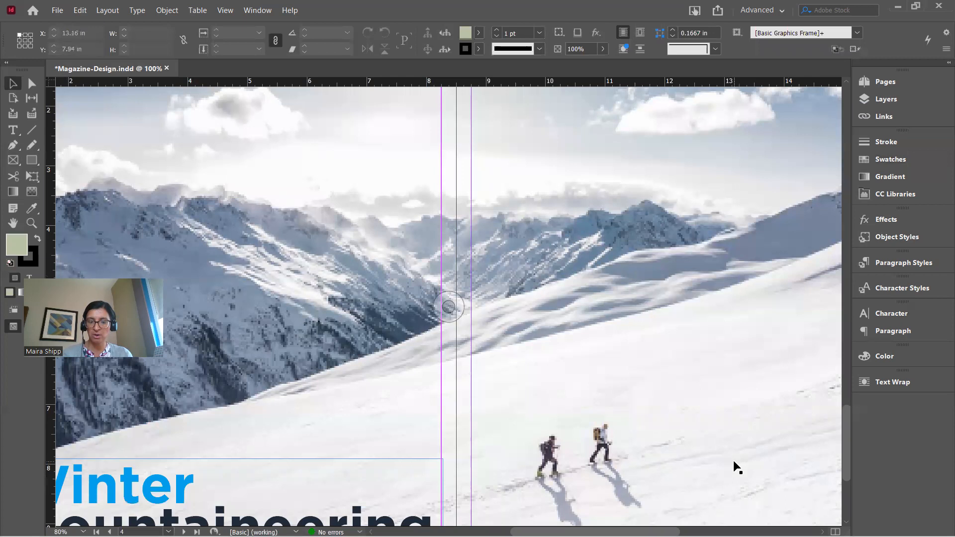
Switch to the browser article and copy the two paragraphs from "Every mountaineer has started out" through "and I was hooked."
scroll(802, 470, "right", 8)
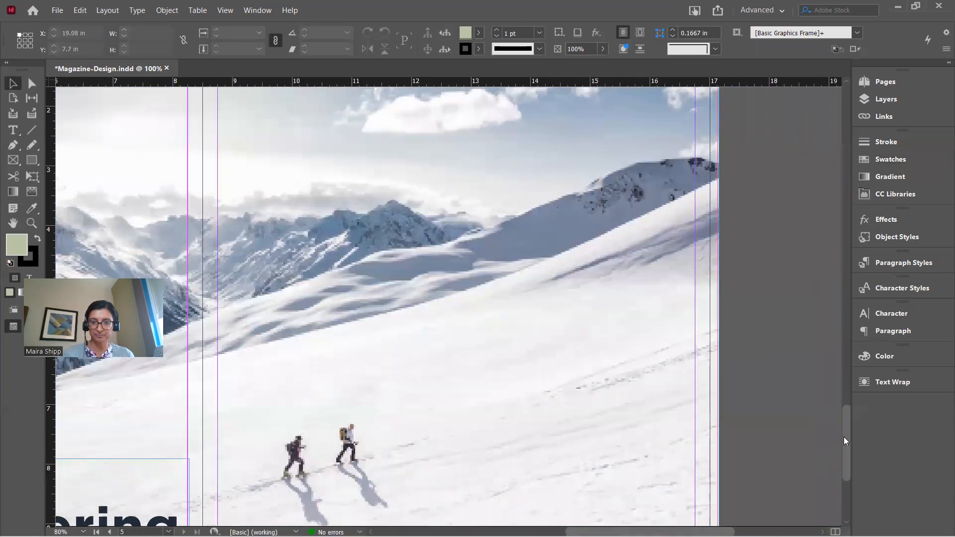
left_click_drag(847, 435, 846, 456)
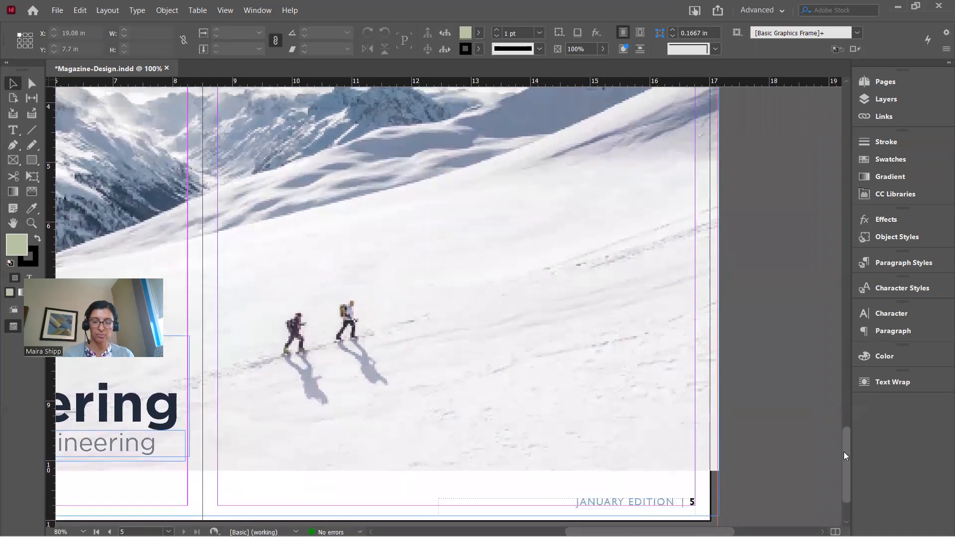
key("alt+Tab")
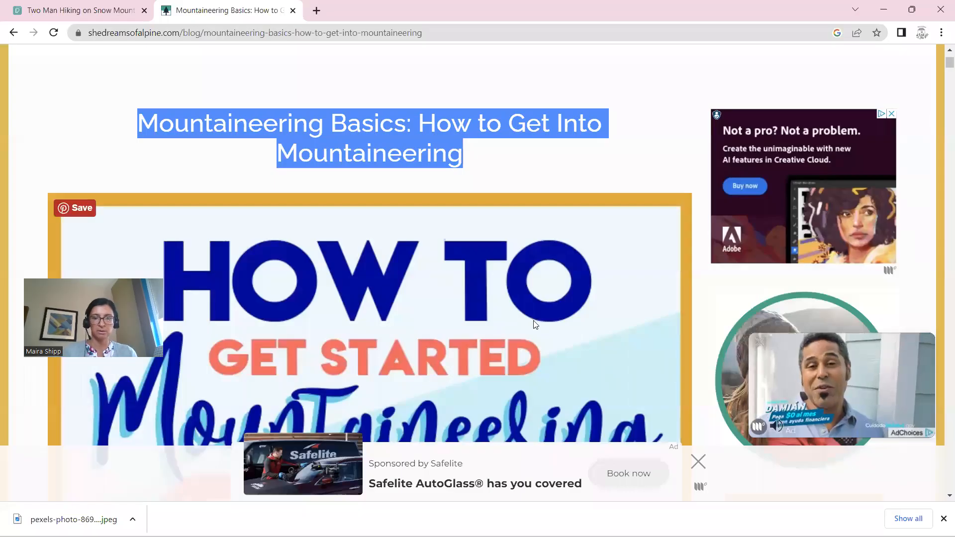
scroll(533, 321, "down", 2)
scroll(533, 321, "down", 3)
scroll(533, 322, "down", 10)
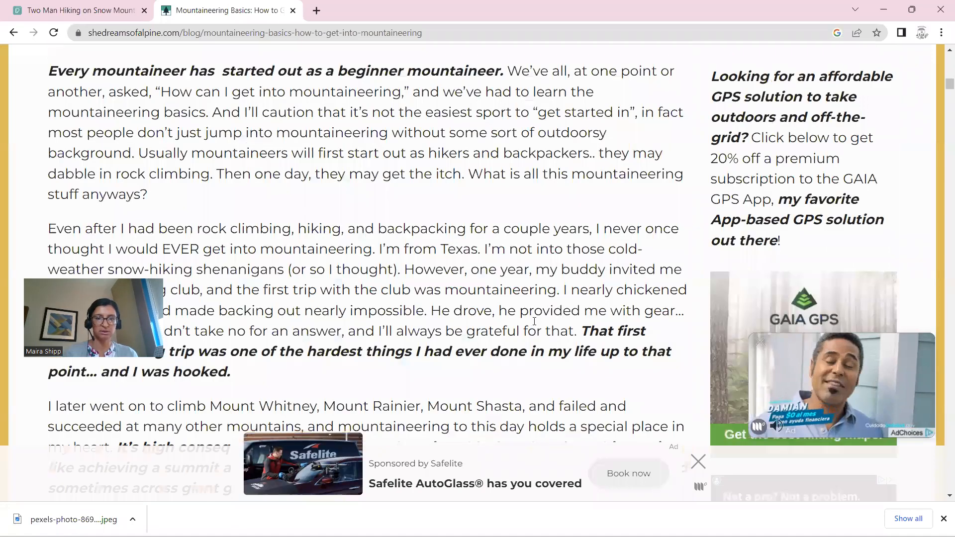
left_click_drag(49, 65, 337, 368)
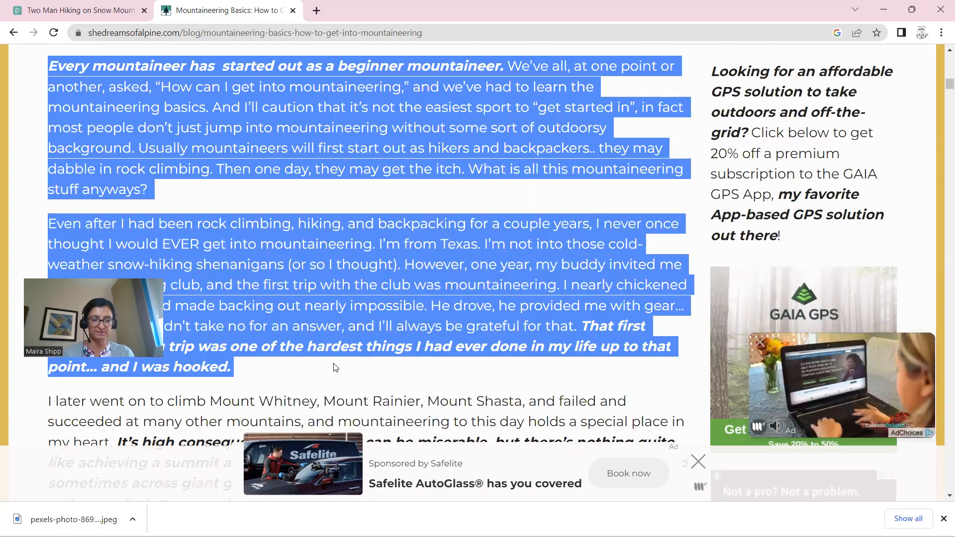
Switch back to InDesign and draw a text frame about 5 in wide and 4.3 in tall on page 5, between the hikers and the outer margin
key("alt+Tab")
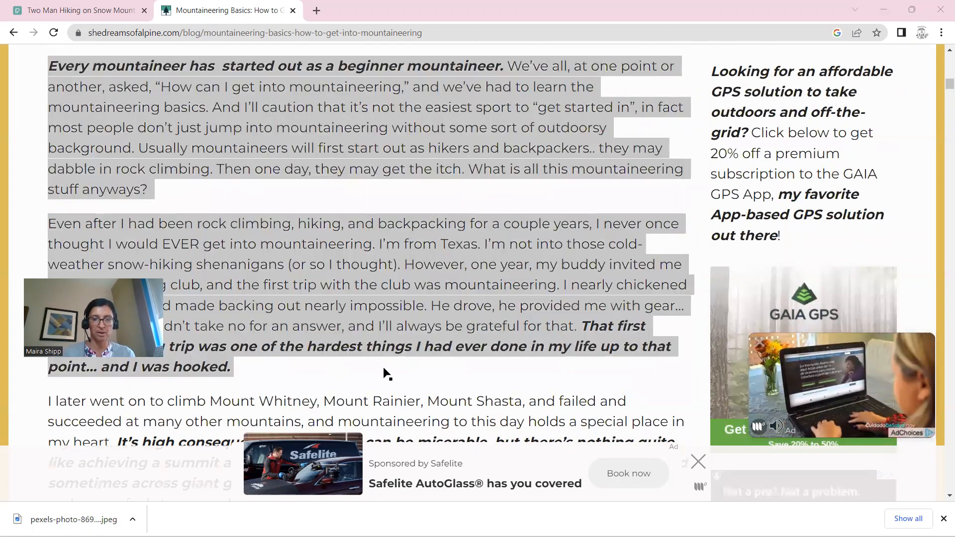
left_click(14, 131)
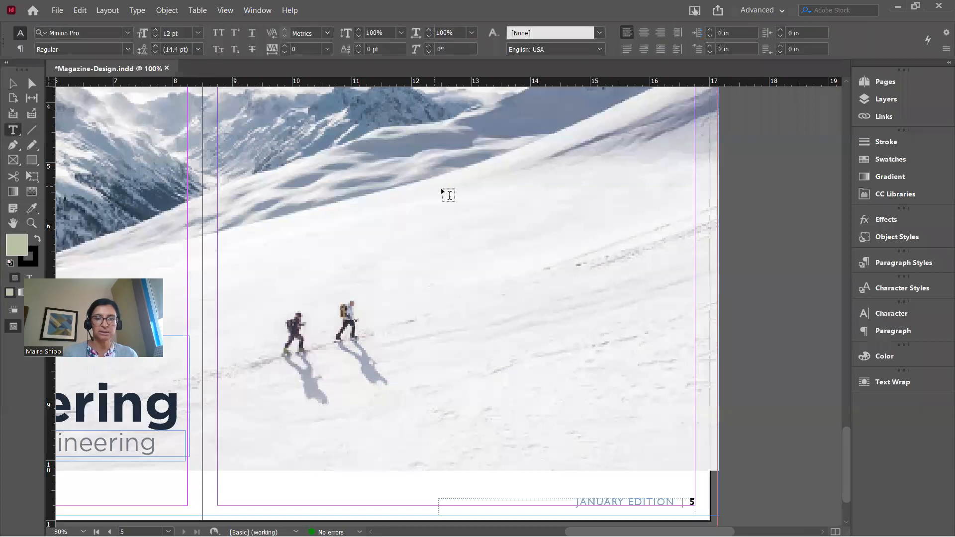
left_click_drag(396, 192, 691, 450)
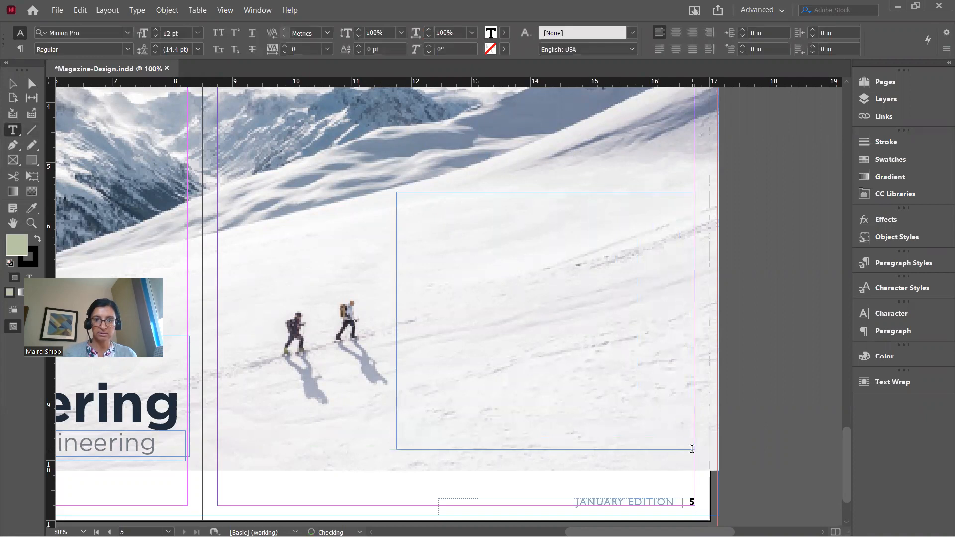
Paste the two copied article paragraphs into the new text frame on page 5
key("ctrl+v")
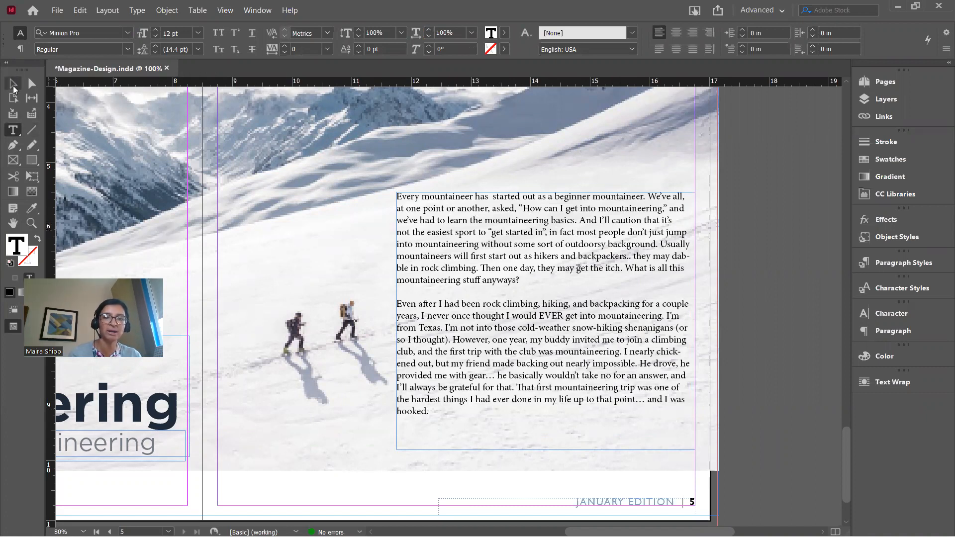
left_click(14, 87)
left_click_drag(396, 321, 219, 322)
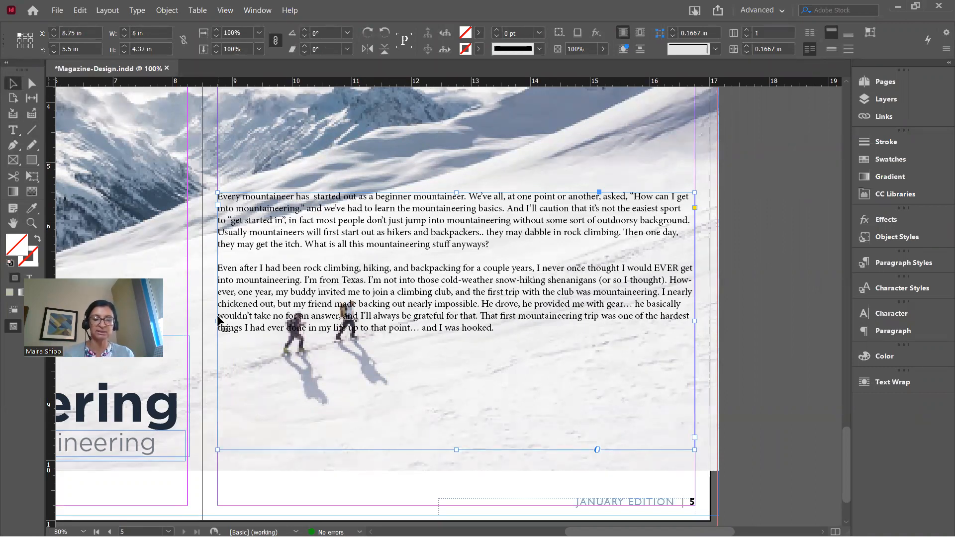
key("ctrl+z")
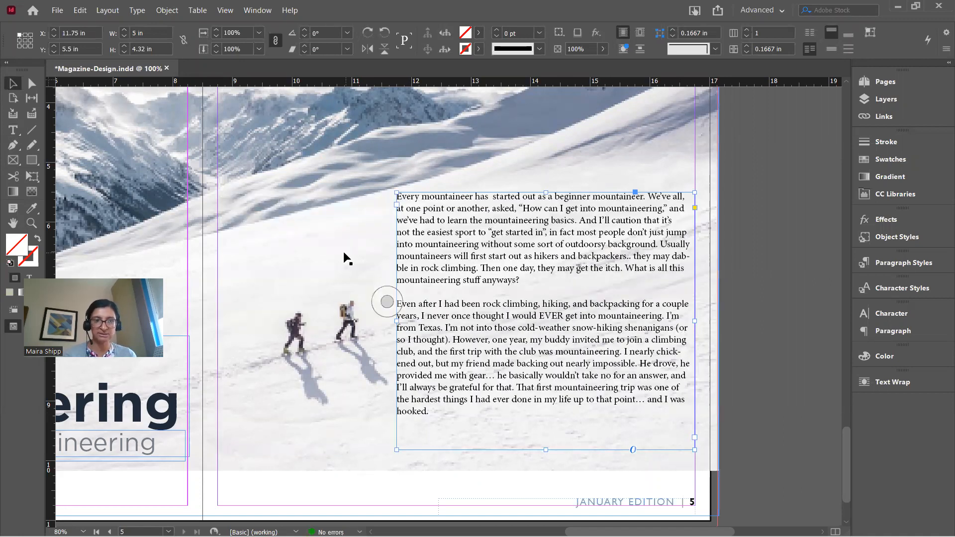
Change the body text frame's font to Gotham HTF
left_click(898, 319)
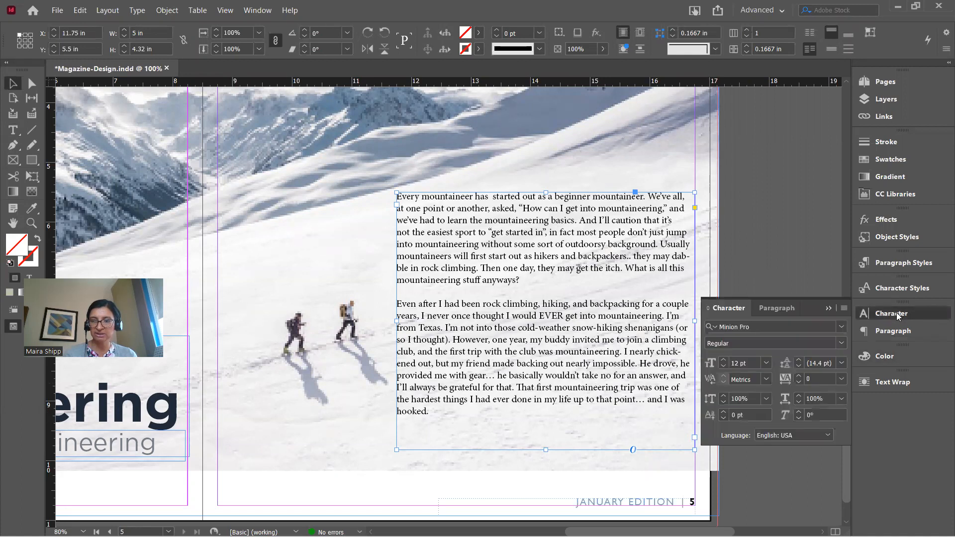
left_click(842, 330)
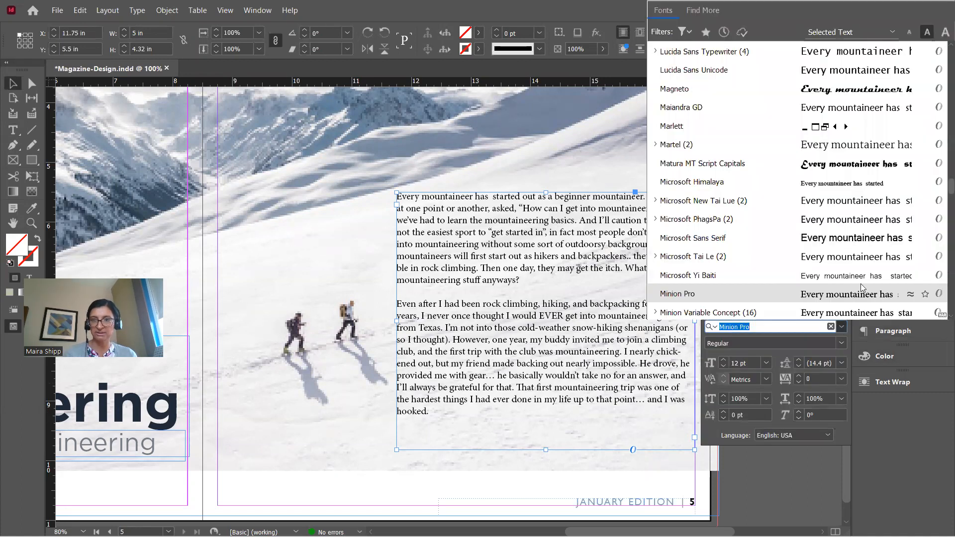
scroll(940, 121, "up", 4)
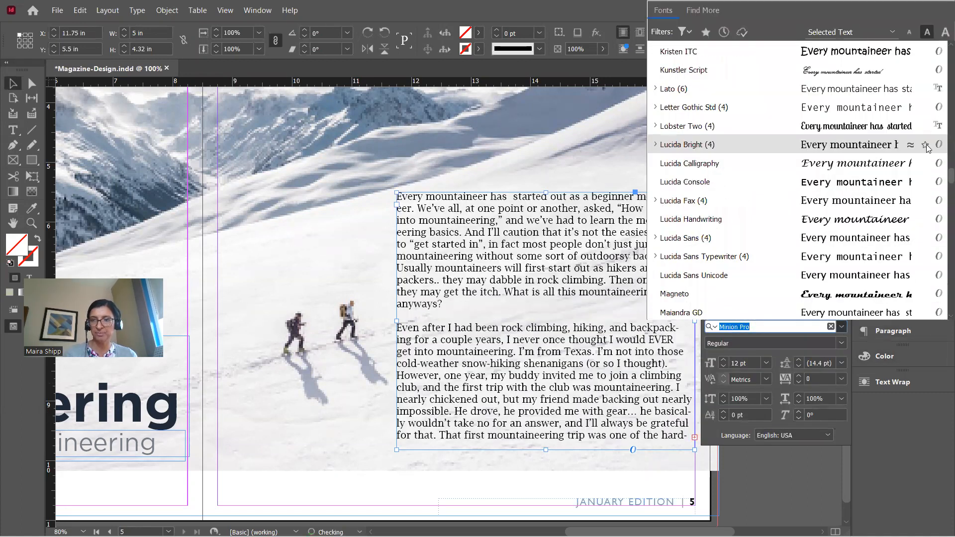
scroll(934, 134, "up", 15)
scroll(928, 149, "up", 15)
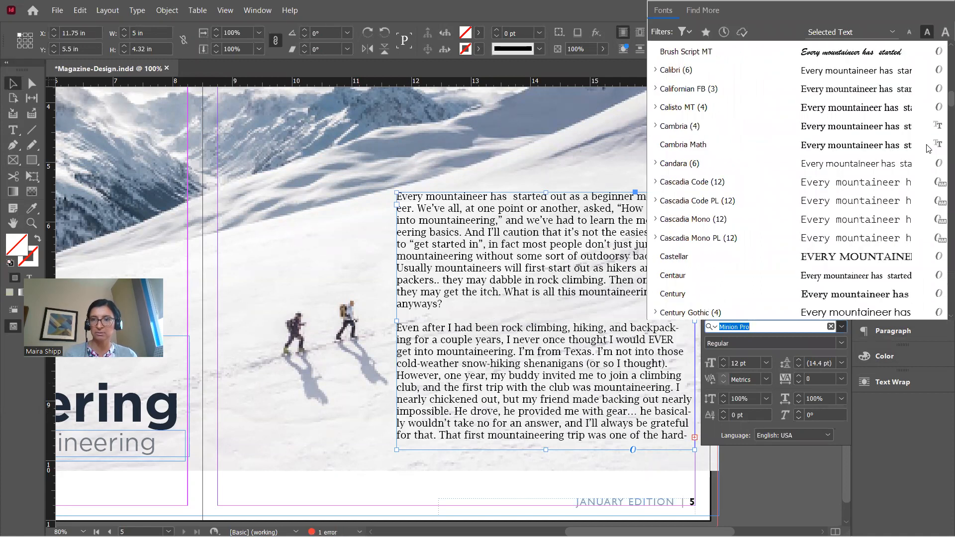
scroll(928, 148, "up", 2)
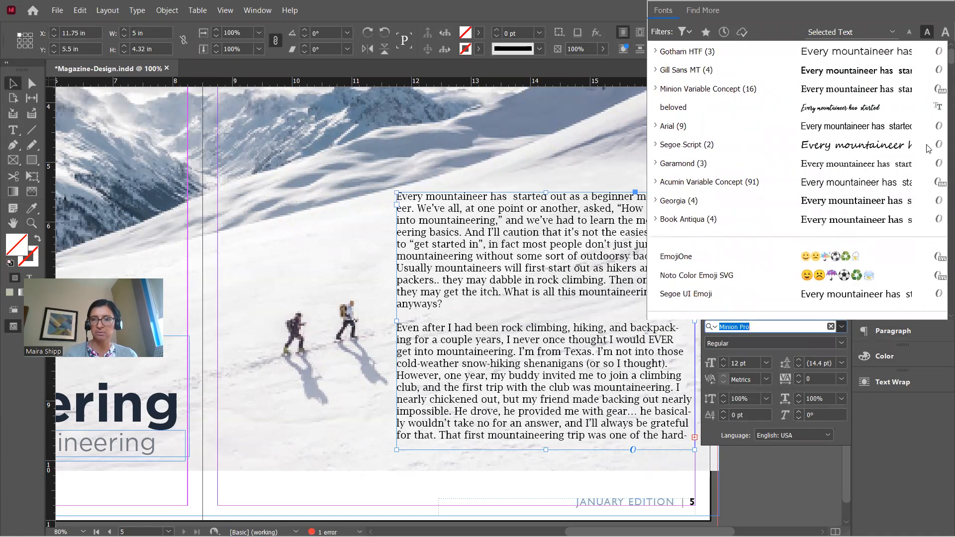
left_click(874, 53)
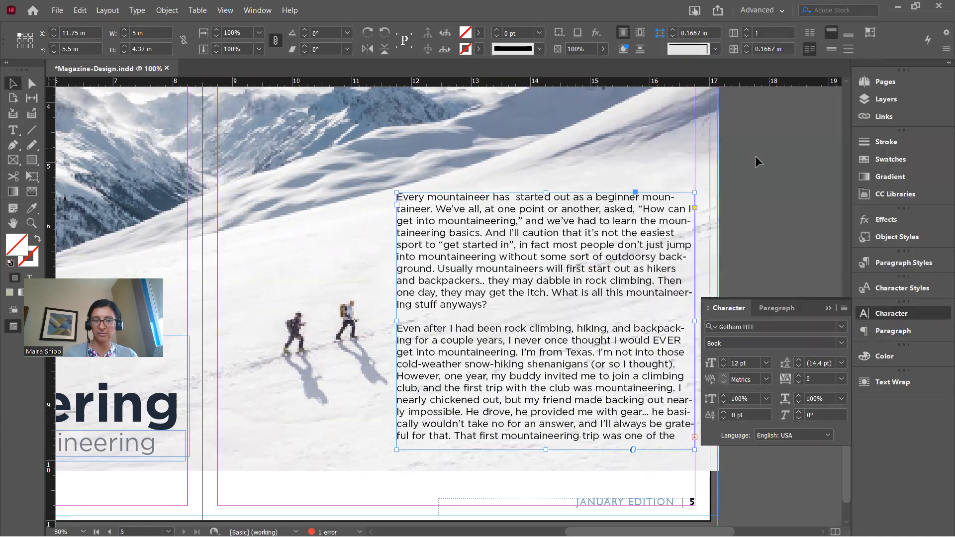
Set the body text to 11 pt with 15 pt leading
left_click(721, 367)
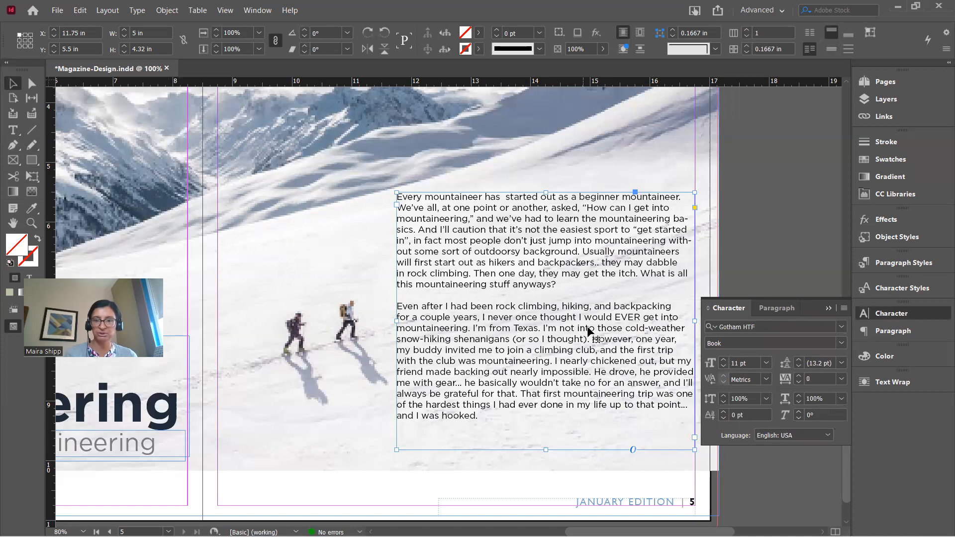
left_click(842, 365)
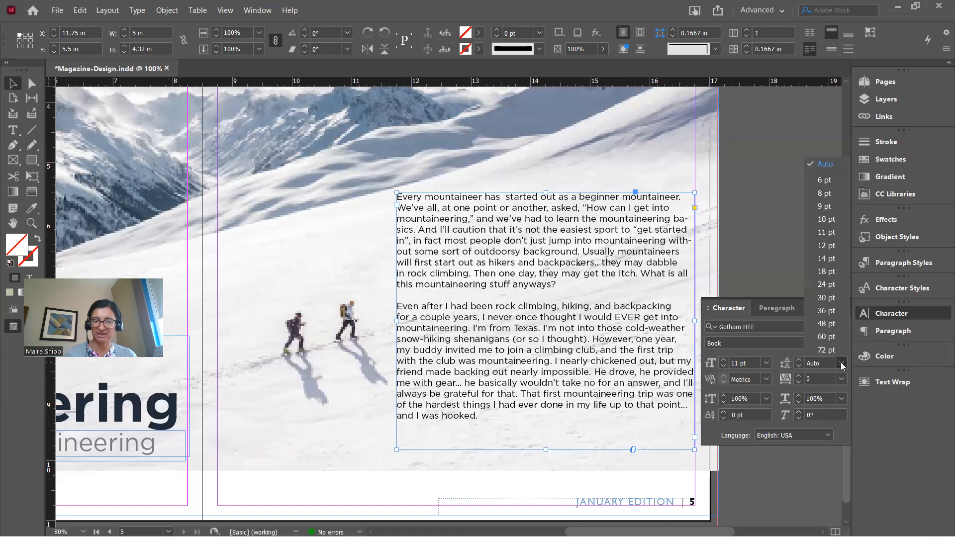
left_click(799, 364)
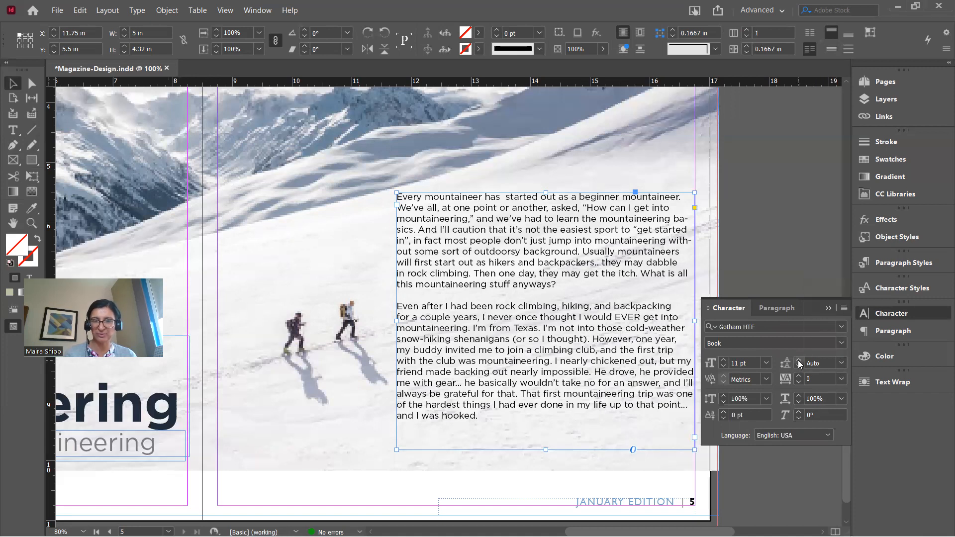
left_click(799, 361)
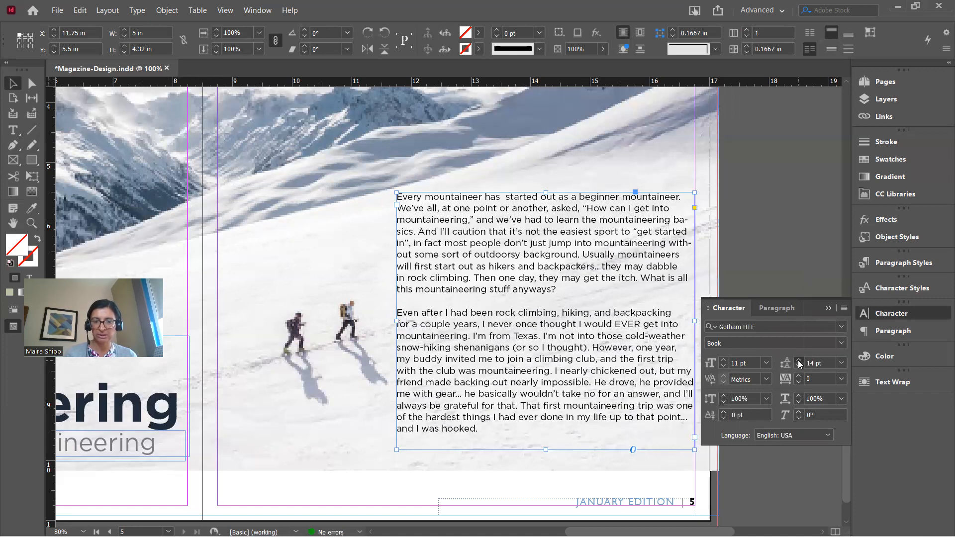
left_click(798, 361)
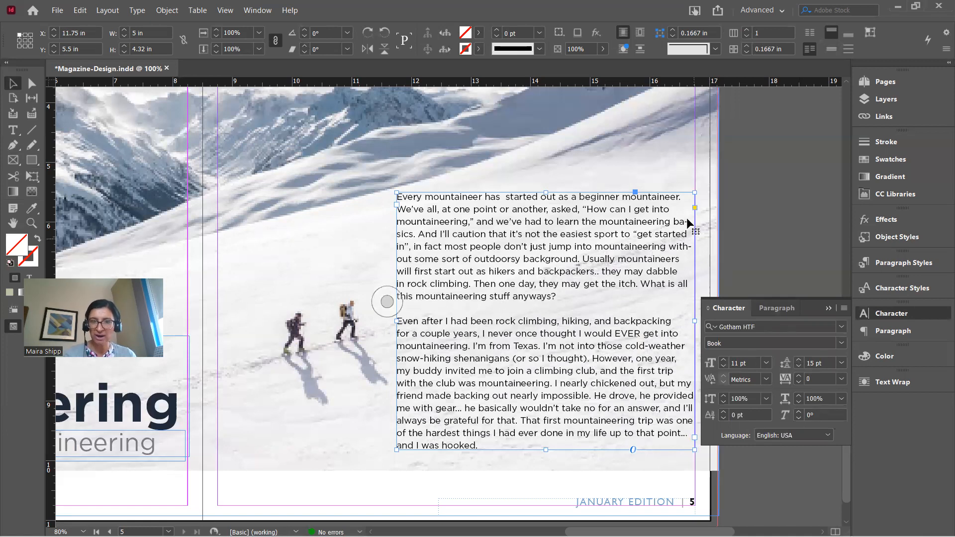
Turn off hyphenation for the body text
left_click(782, 307)
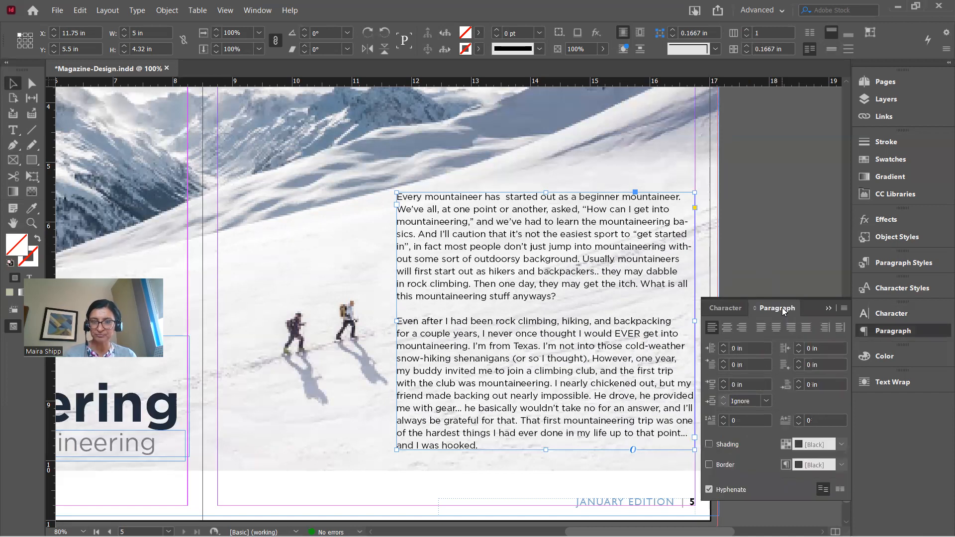
left_click(710, 490)
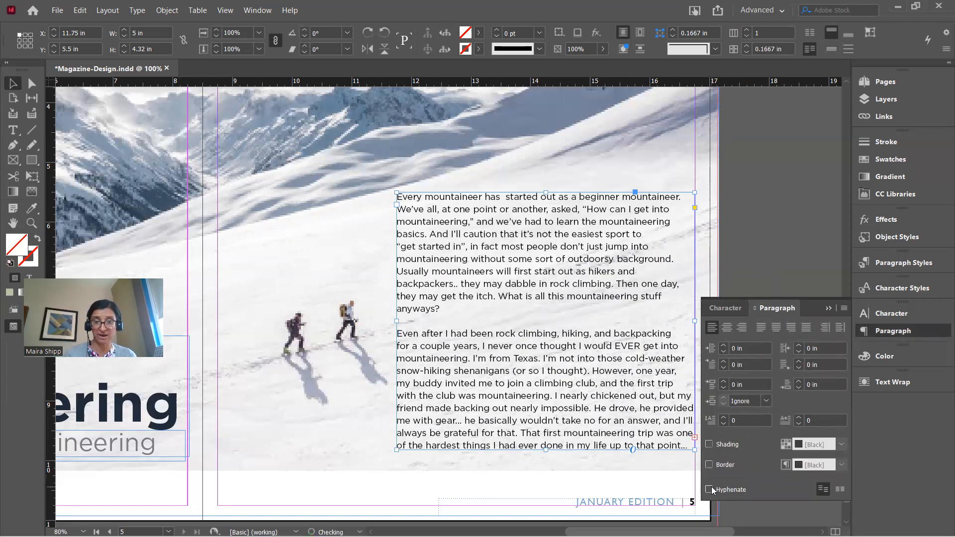
left_click(829, 309)
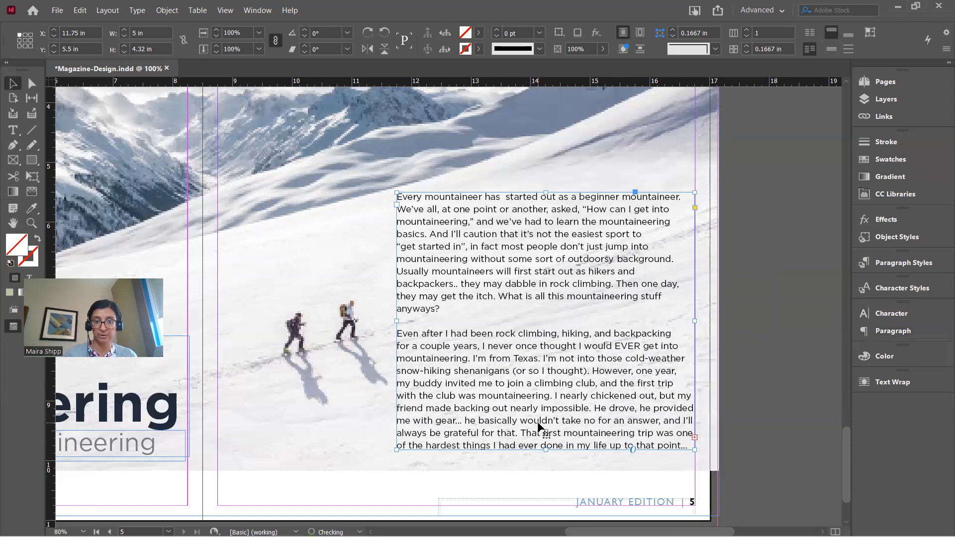
Resize the body text frame to about 4.73 by 4.56 in and move it against page 5's outer margin
left_click_drag(546, 449, 545, 464)
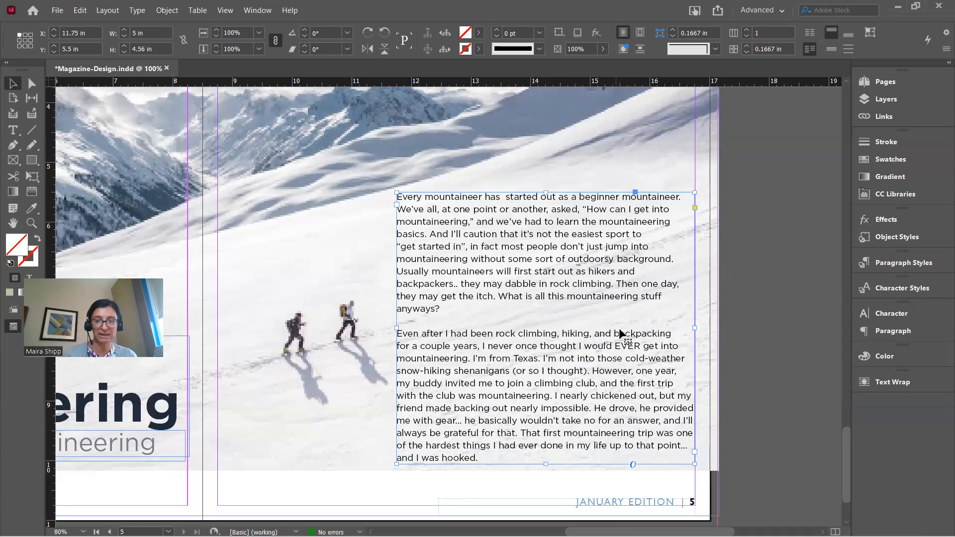
left_click_drag(695, 329, 679, 328)
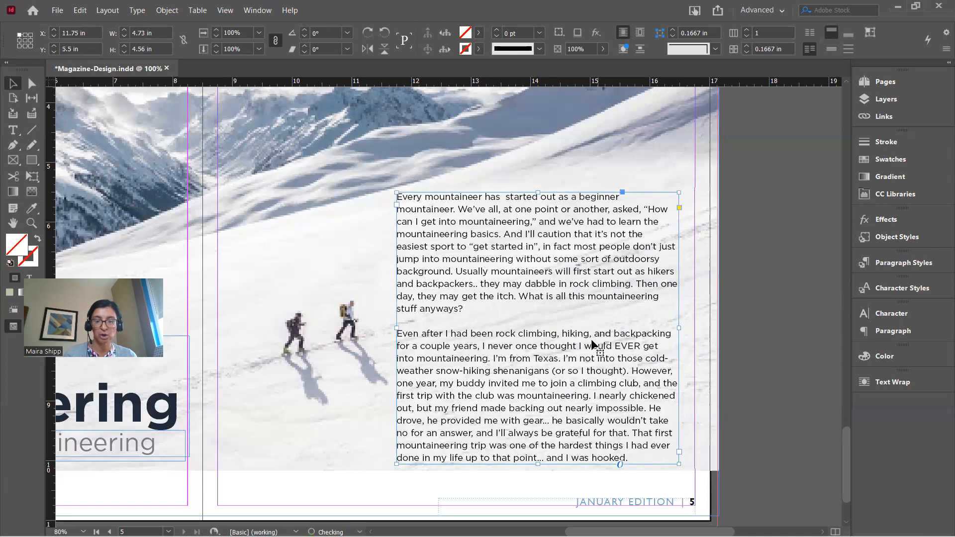
mouse_move(588, 341)
left_mouse_down()
mouse_move(601, 330)
mouse_move(601, 340)
left_mouse_up()
key("Right")
key("Right")
key("Right")
key("Right")
key("Right")
key("Down")
key("Down")
key("Down")
key("Down")
key("Down")
key("Down")
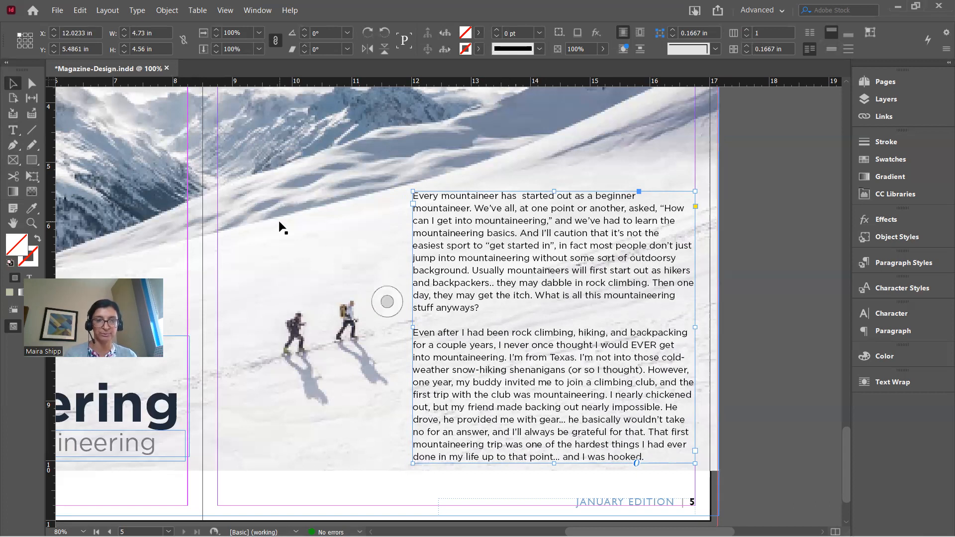
Give the first body paragraph a one-character drop cap spanning three lines
left_click(15, 131)
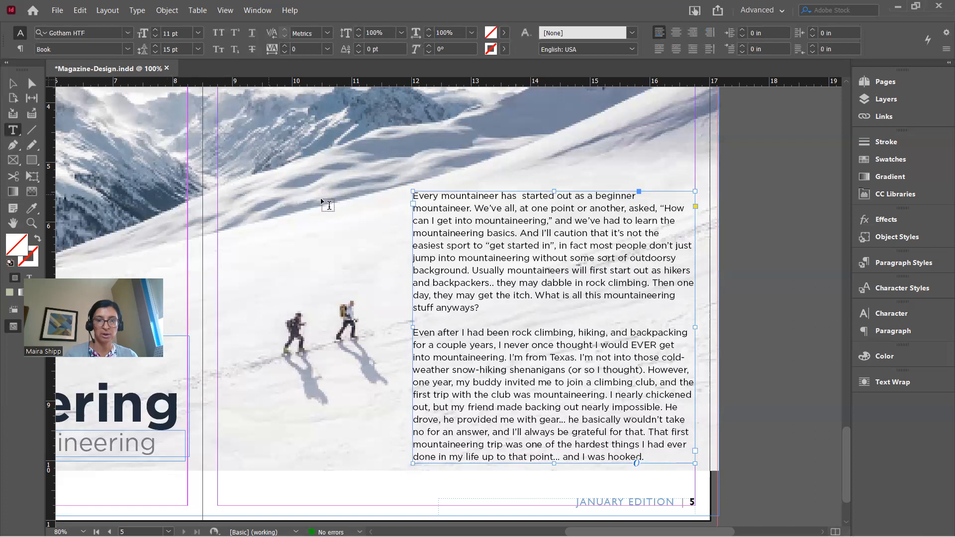
left_click(419, 196)
left_click_drag(419, 197, 405, 200)
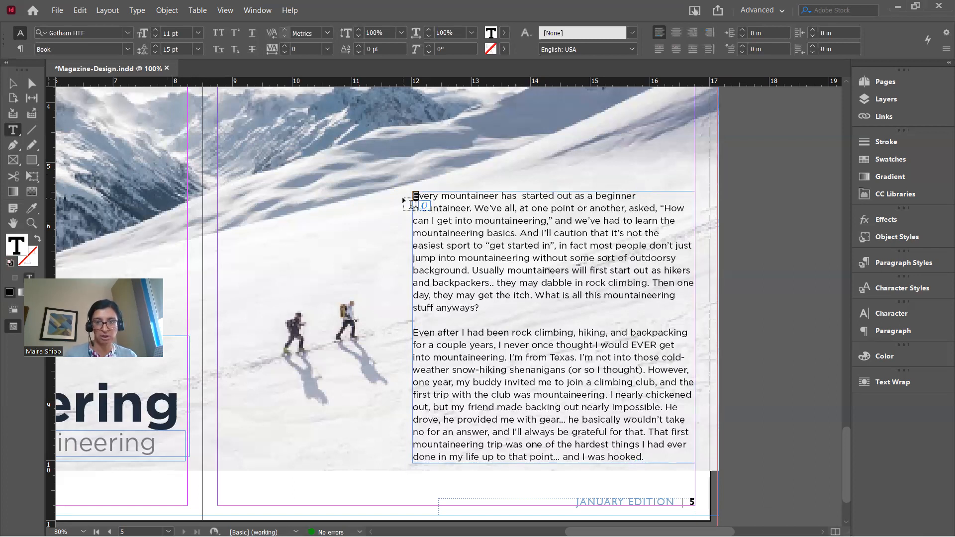
left_click(901, 313)
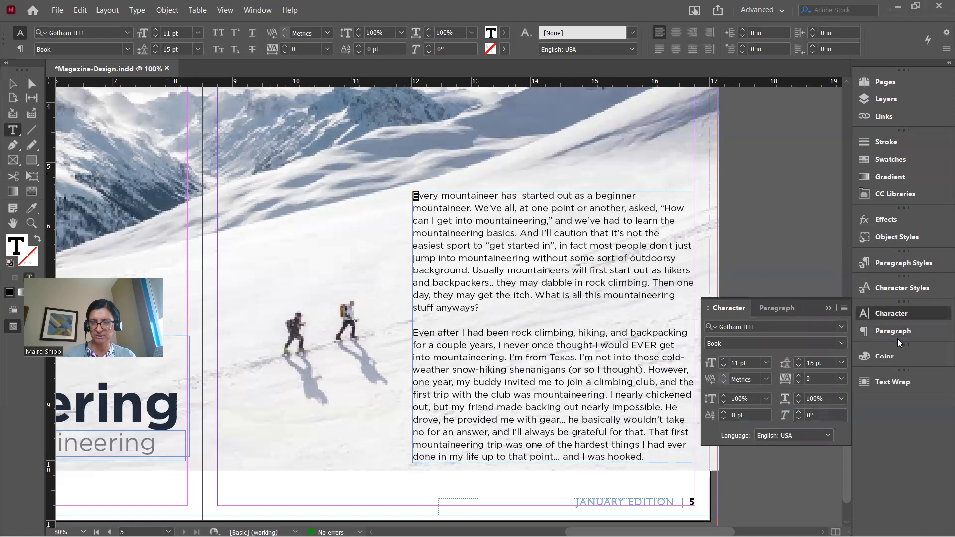
left_click(896, 331)
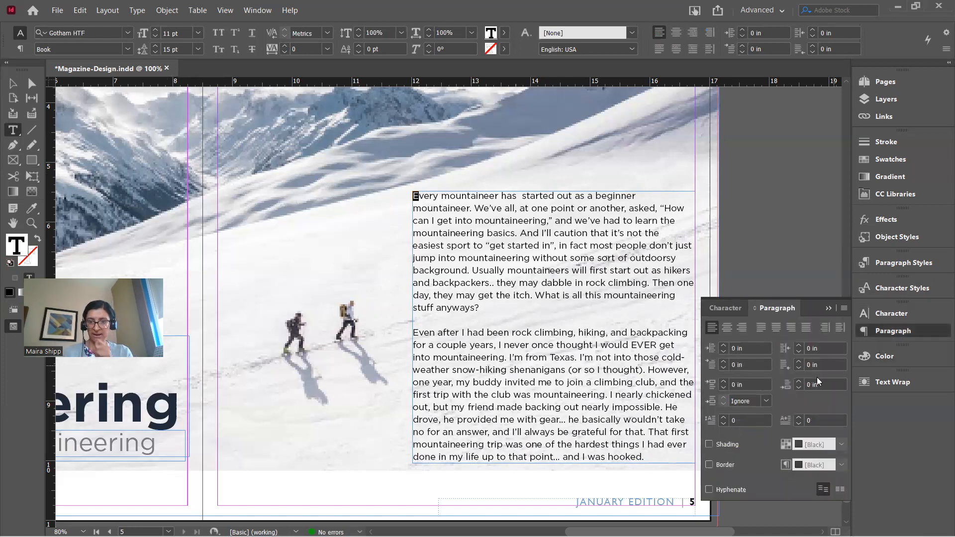
left_click(725, 418)
left_click(725, 418)
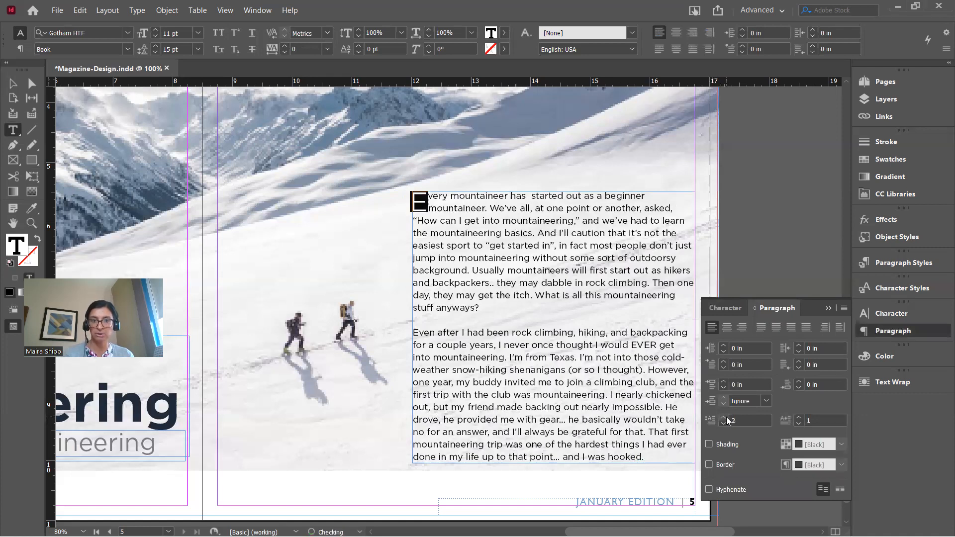
left_click(727, 418)
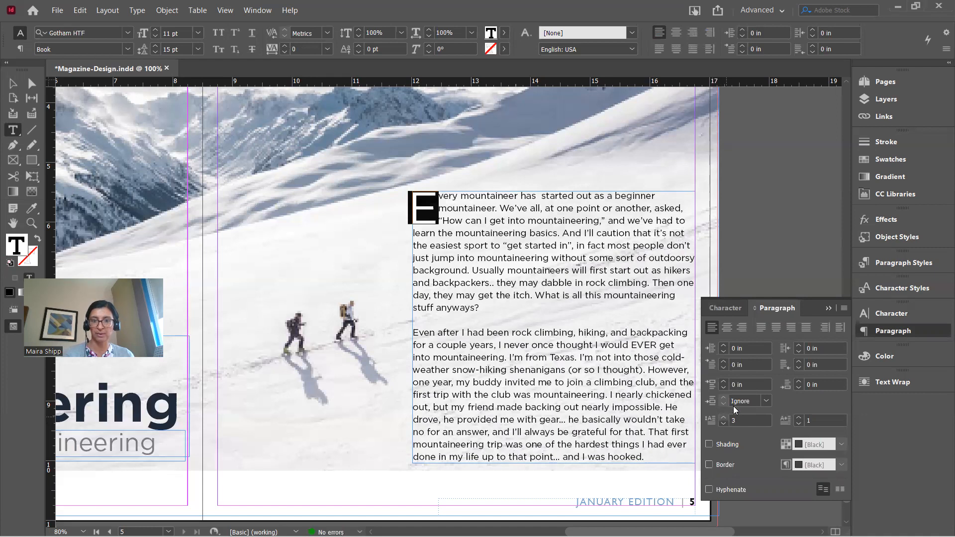
left_click(829, 307)
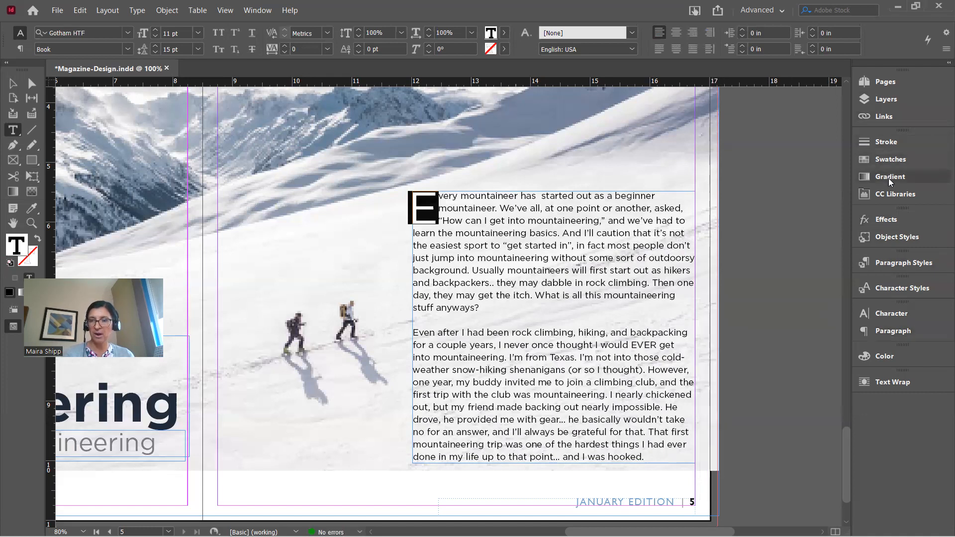
Color the drop cap E with the blue swatch C=100 M=90 Y=10 K=0
left_click(885, 357)
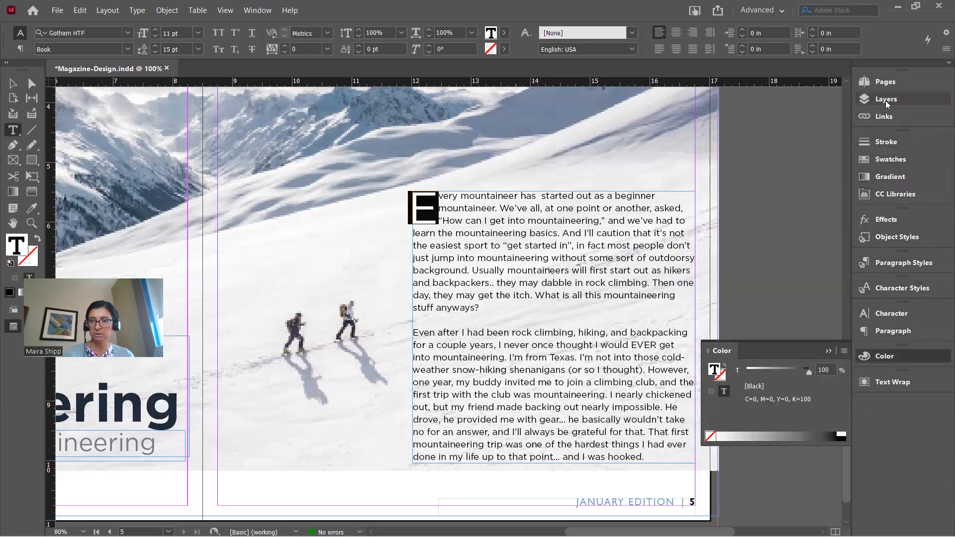
left_click(880, 159)
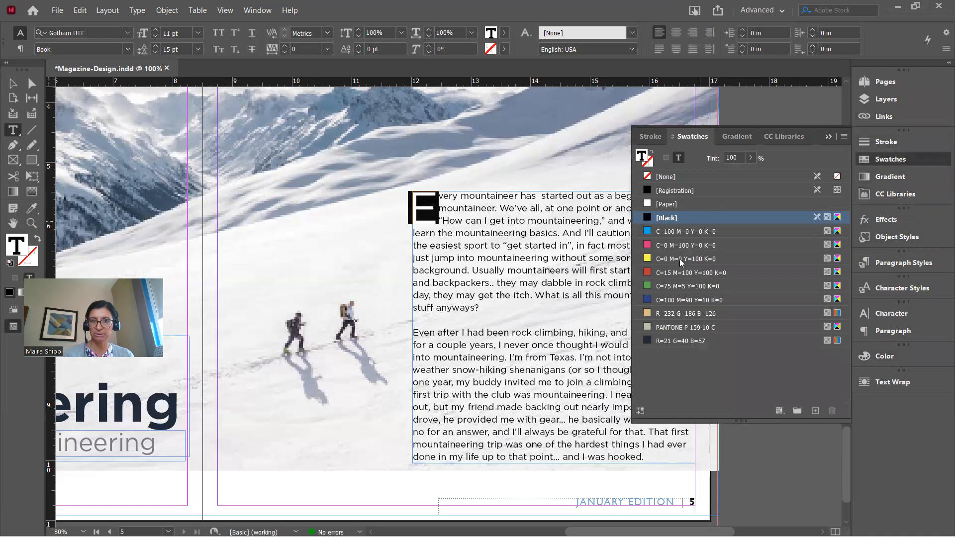
left_click(666, 300)
key("Right")
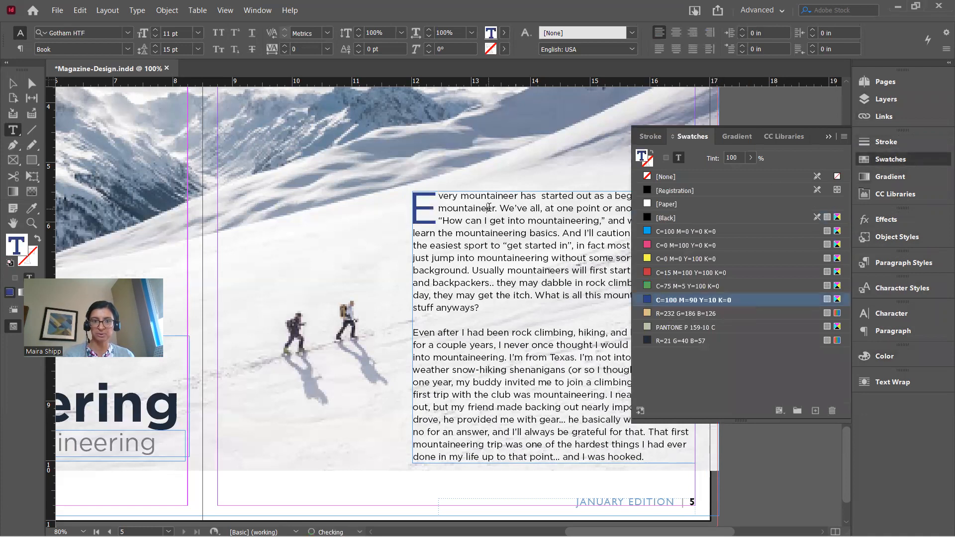
left_click(828, 137)
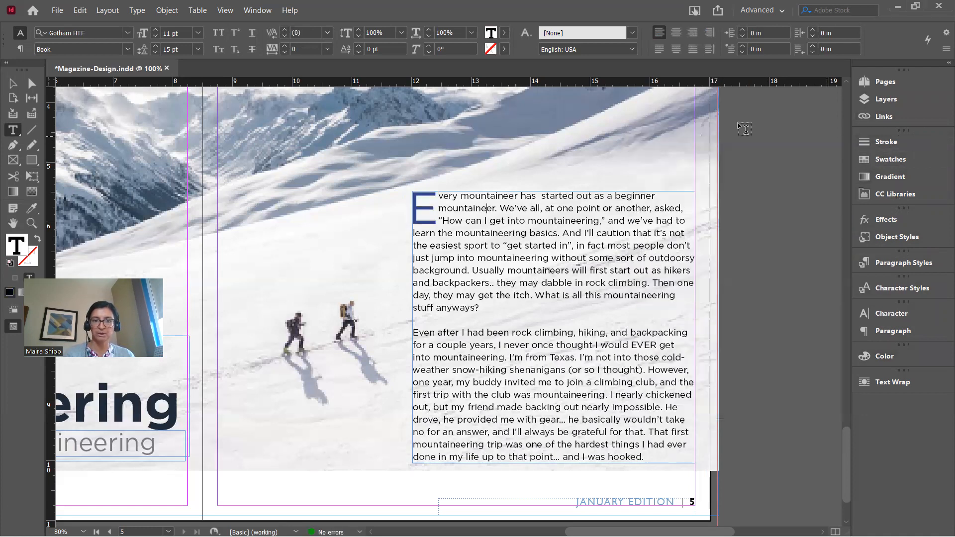
Deselect the body text frame and preview the full spread in presentation mode
left_click(13, 88)
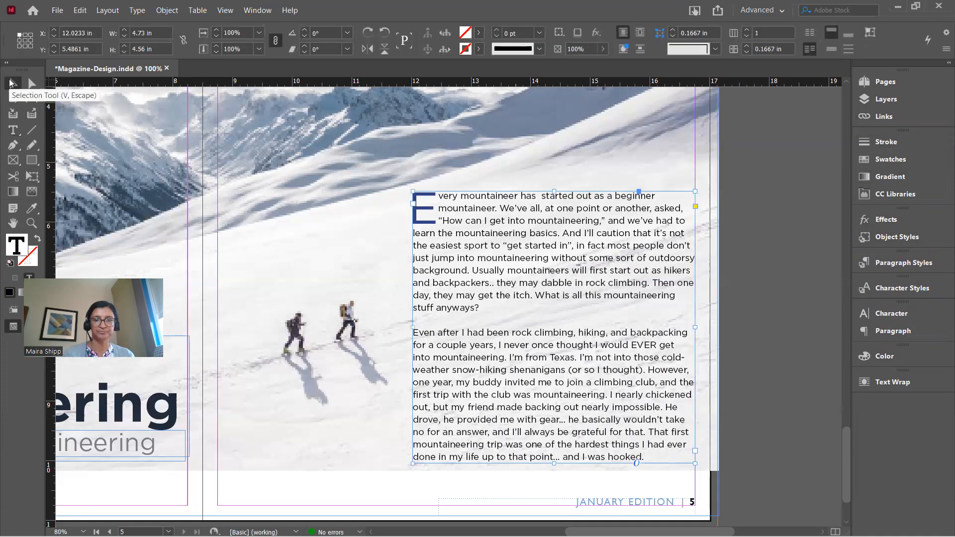
left_click(749, 233)
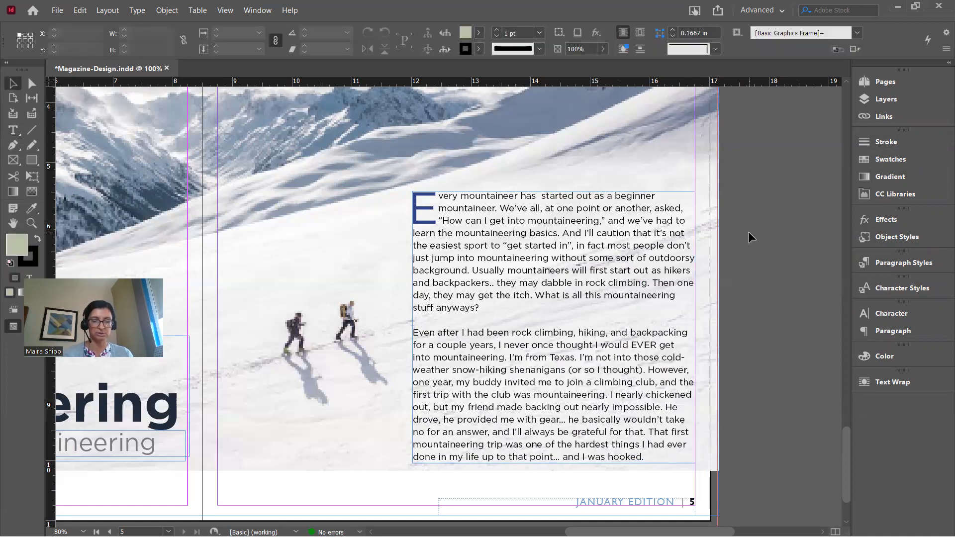
key("shift+w")
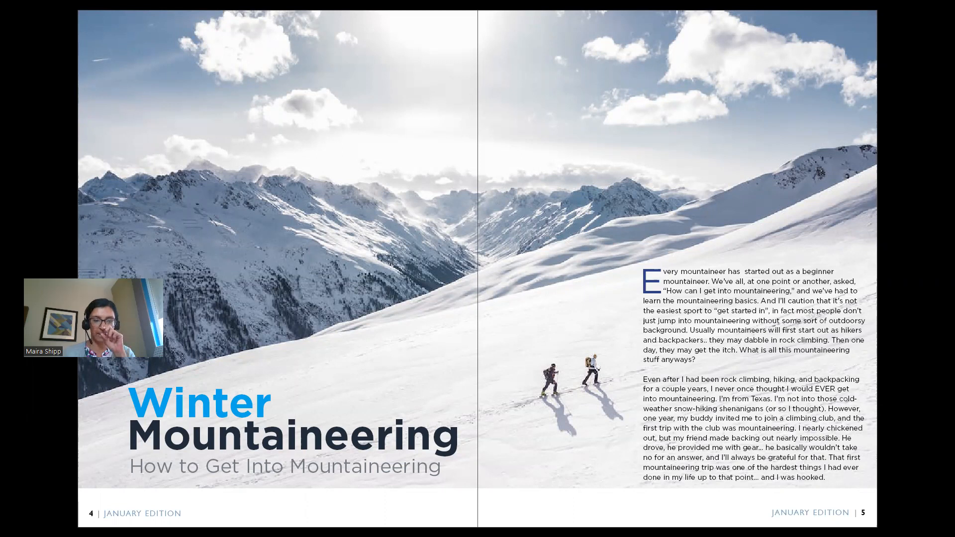
key("Escape")
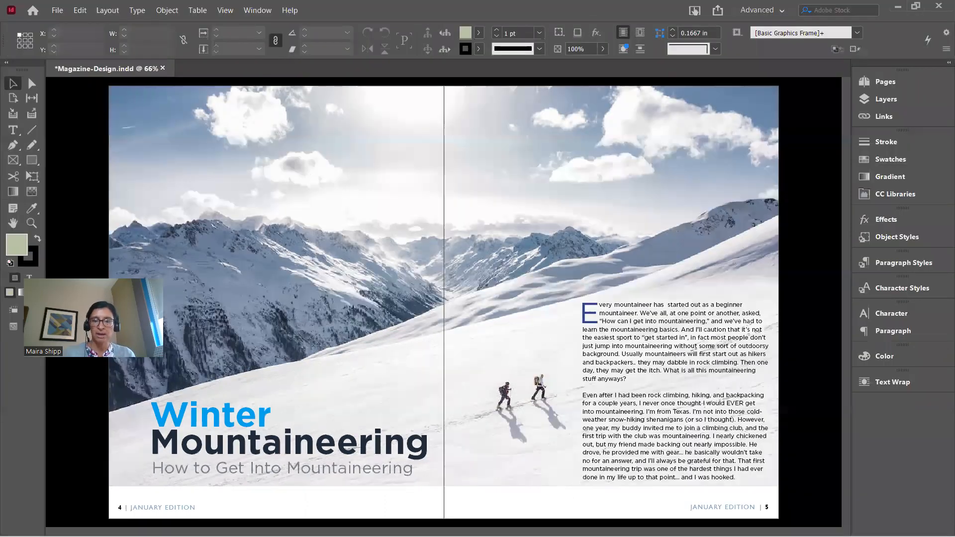
key("w")
key("ctrl+1")
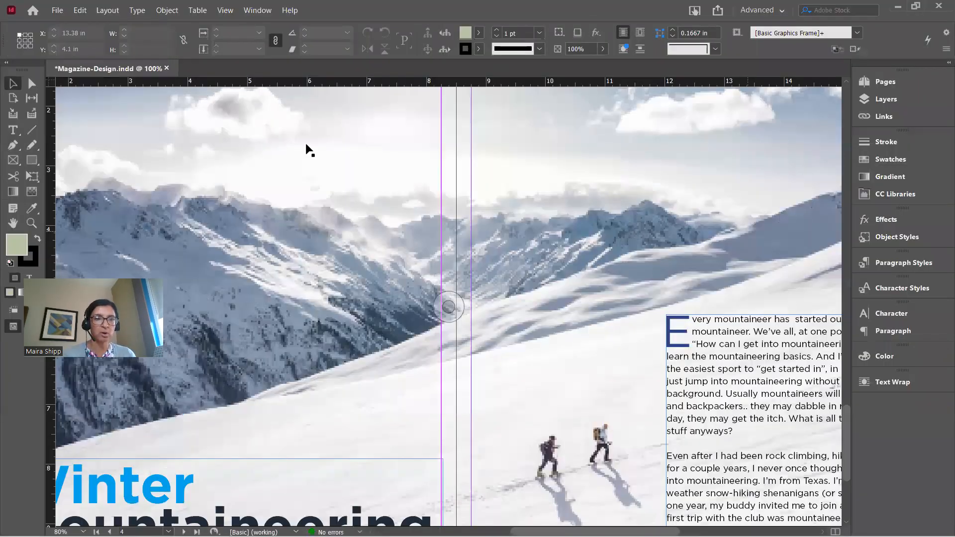
left_click(58, 11)
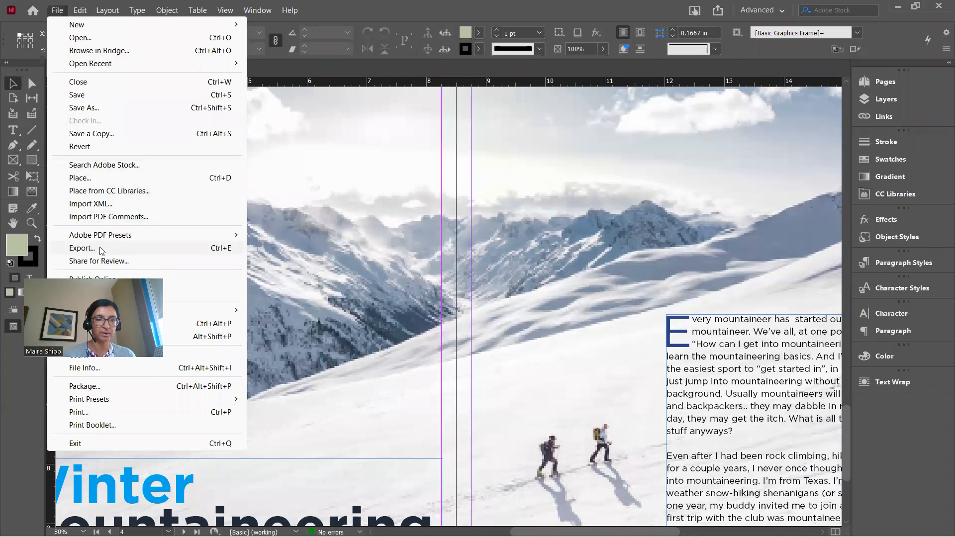
left_click(82, 249)
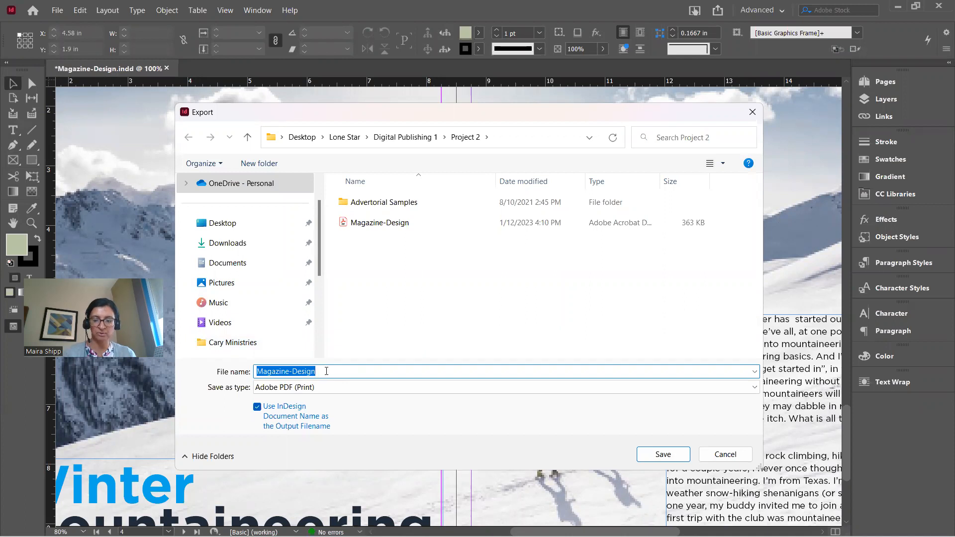
type("Moun")
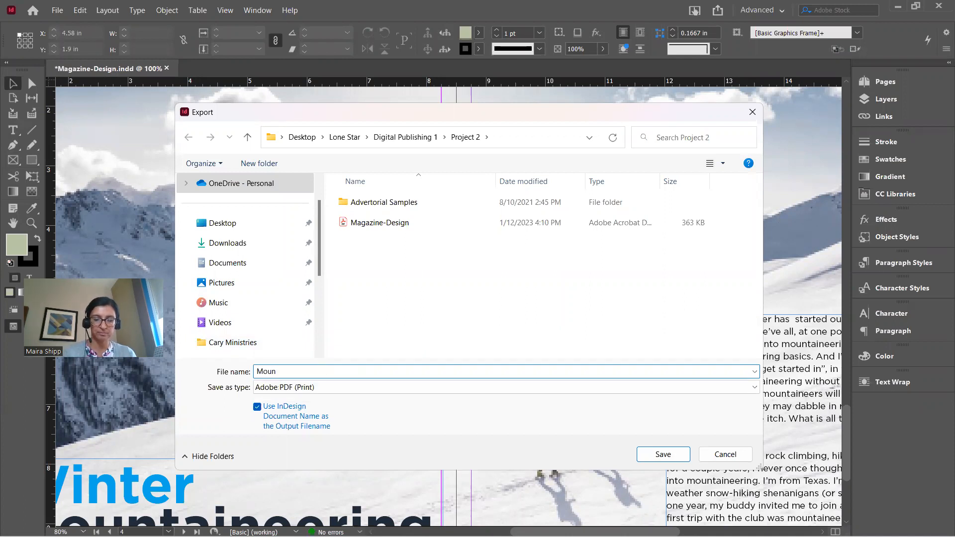
type("tai")
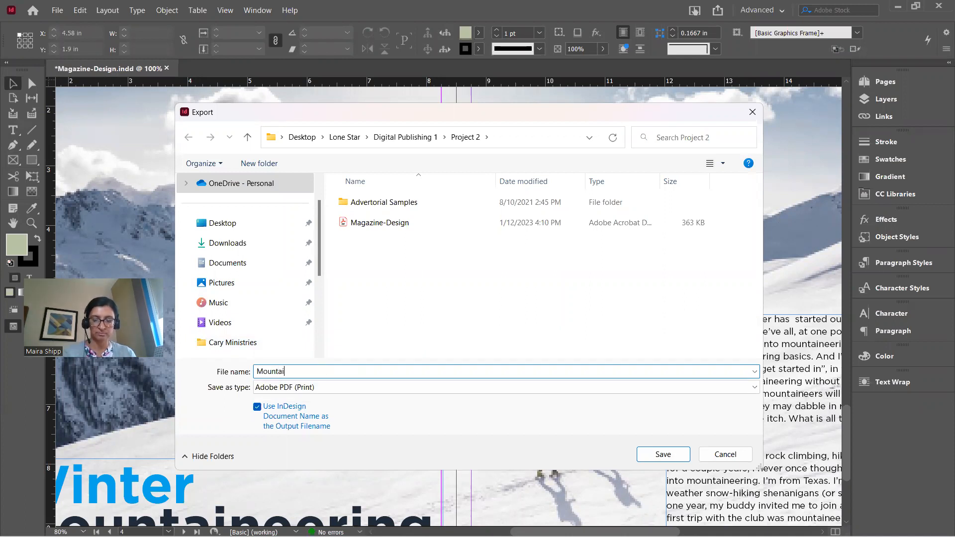
type("neering")
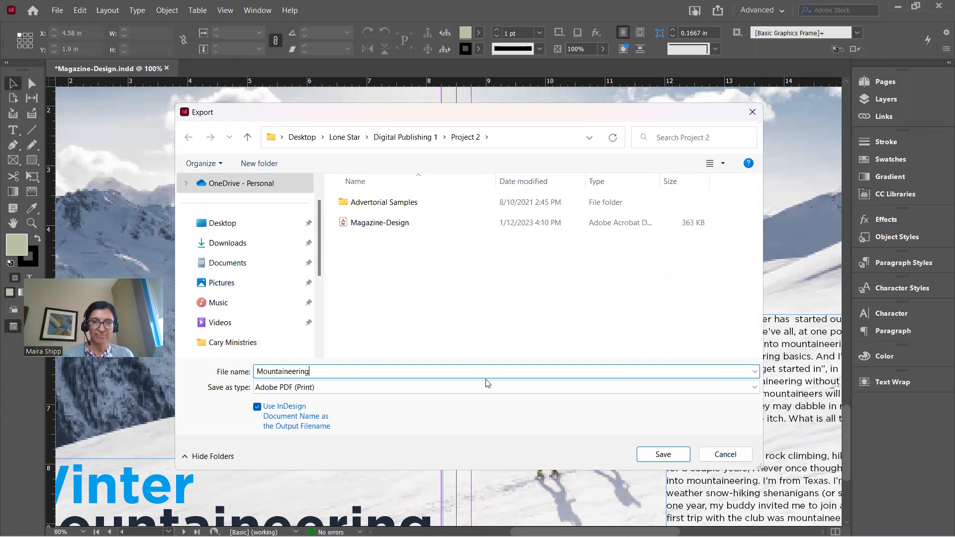
left_click(401, 141)
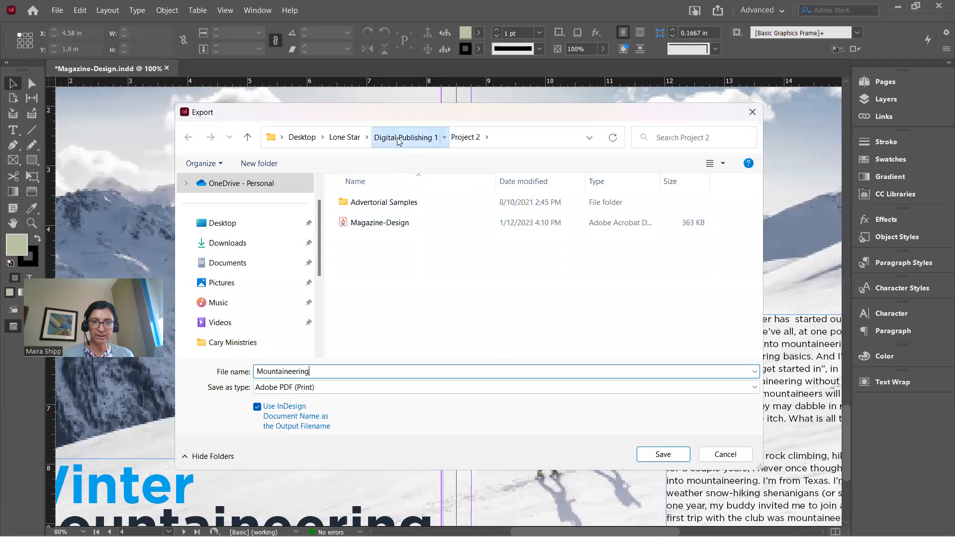
double_click(373, 284)
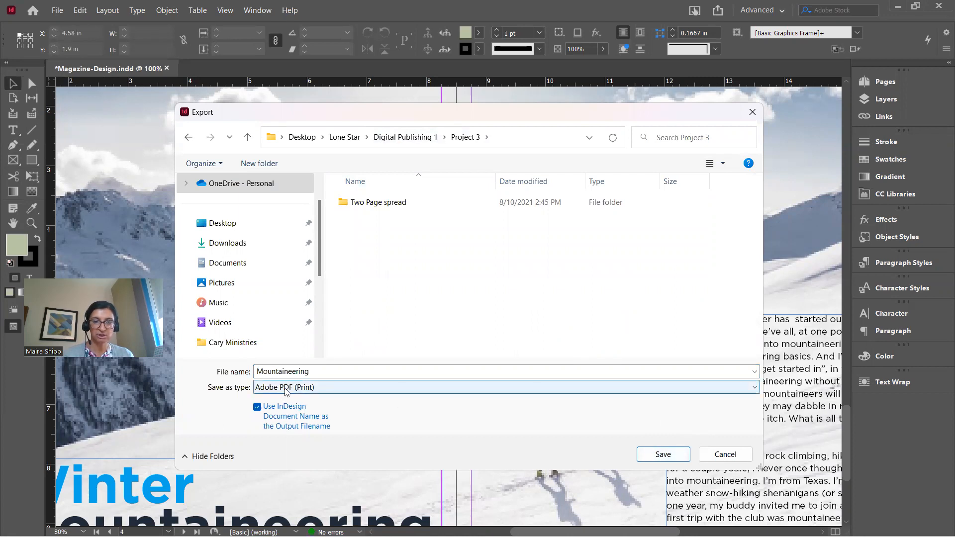
left_click(663, 454)
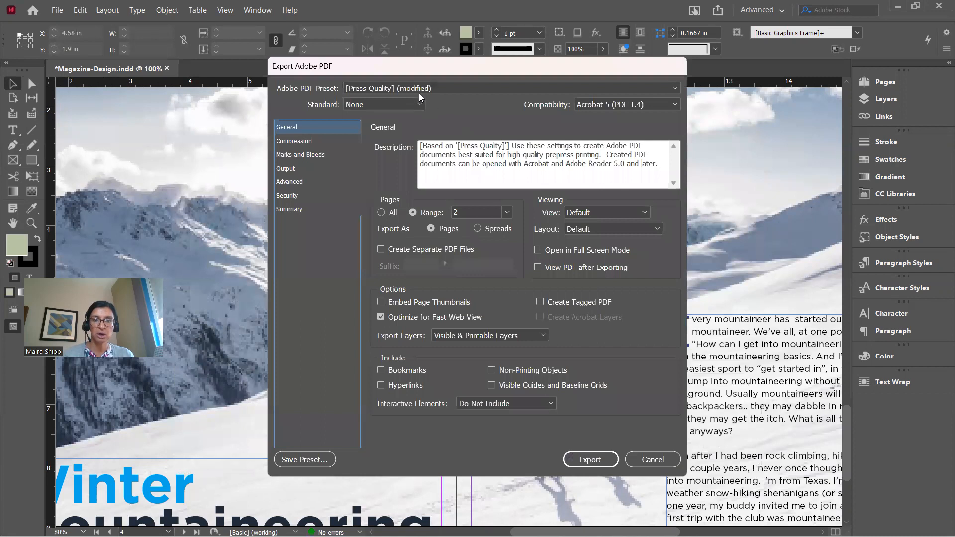
left_click(419, 90)
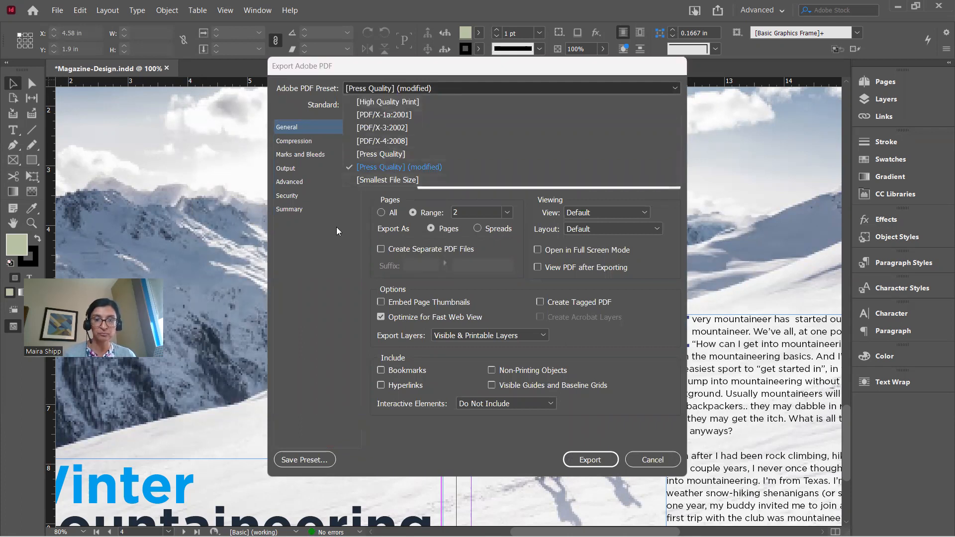
left_click(365, 241)
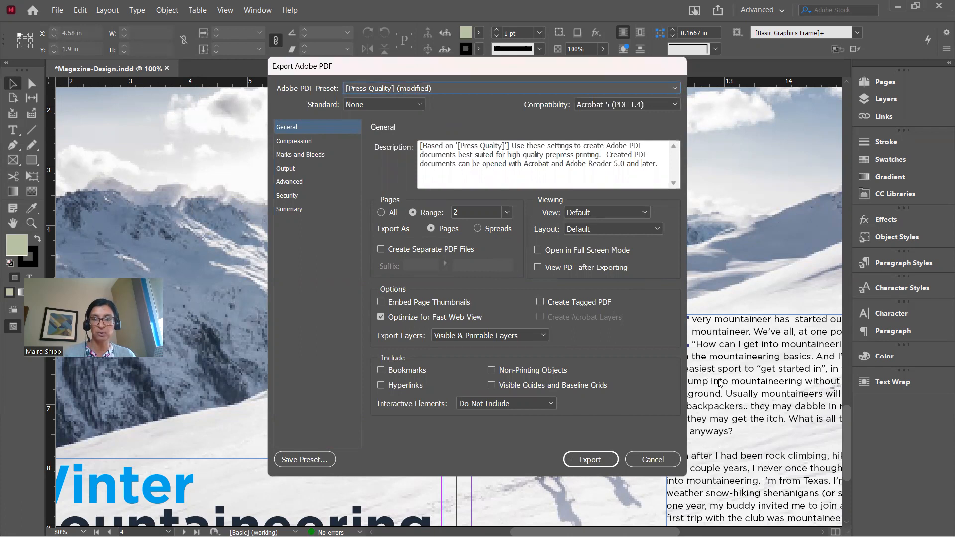
left_click(648, 458)
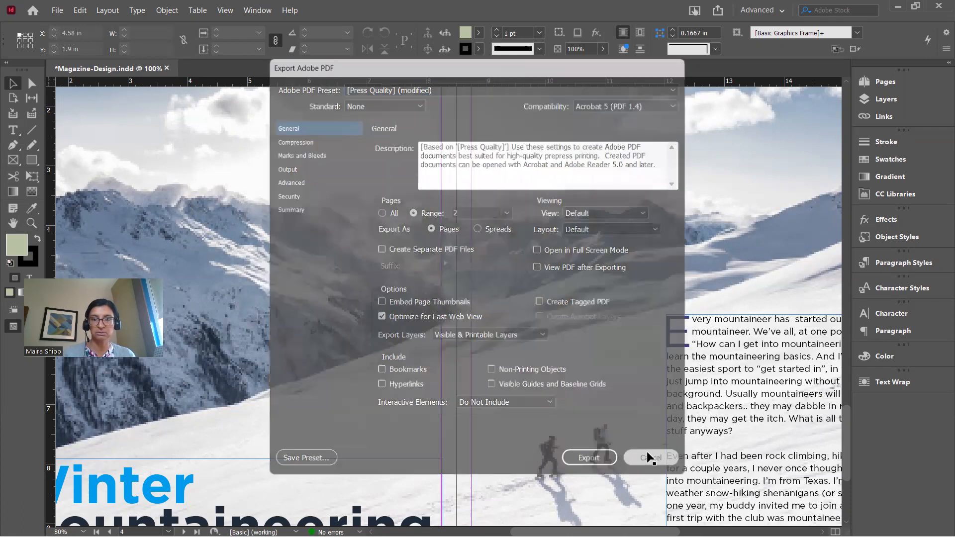
Start an Adobe PDF (Print) export named Mountaineering in the Project 3 folder of Digital Publishing 1
left_click(881, 85)
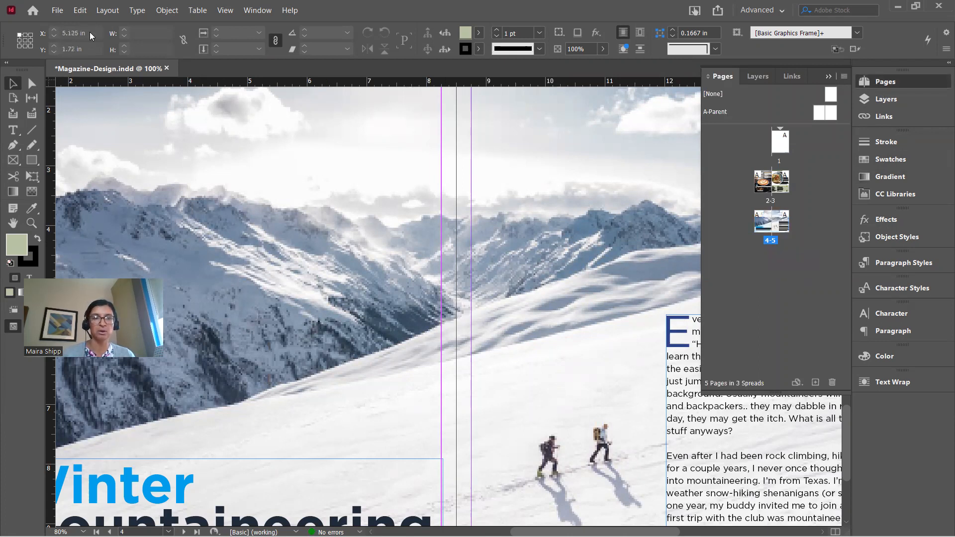
left_click(57, 11)
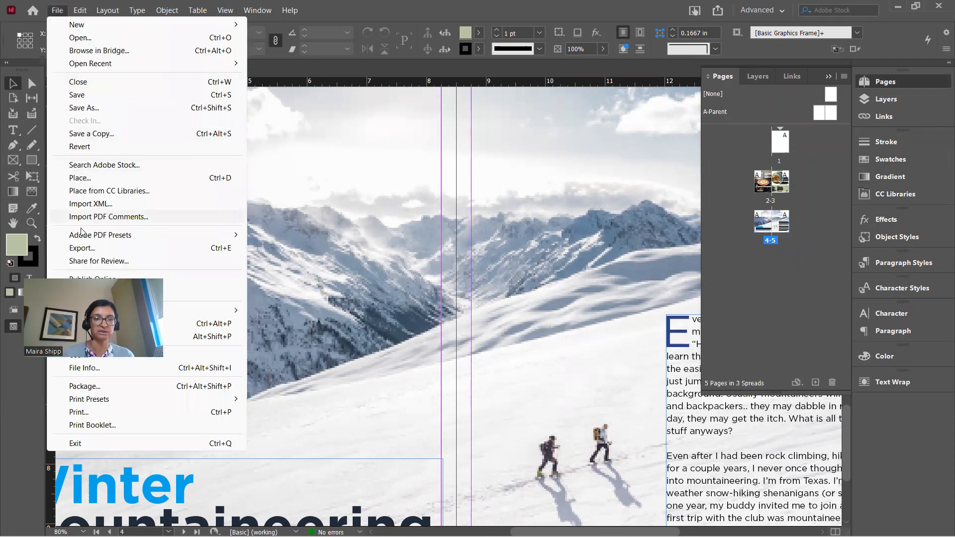
left_click(82, 247)
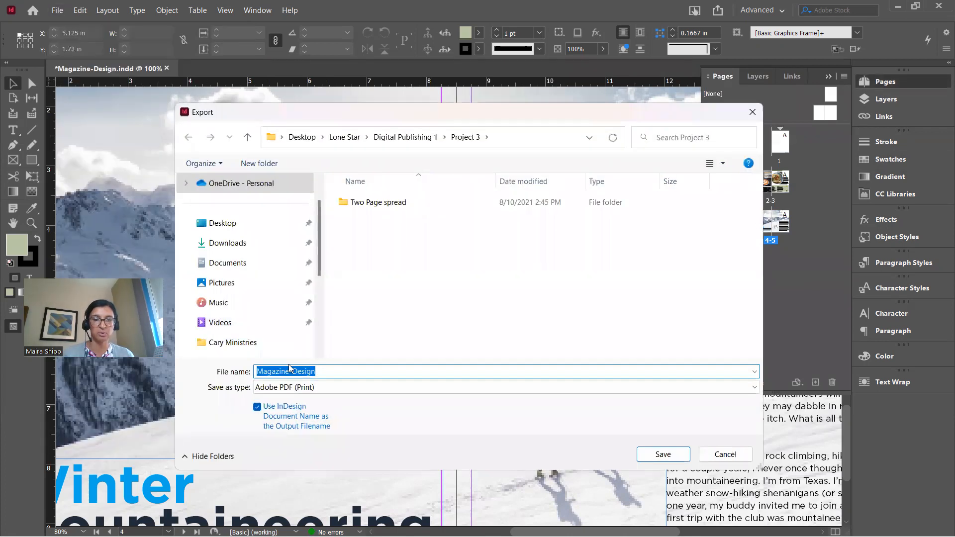
left_click(404, 138)
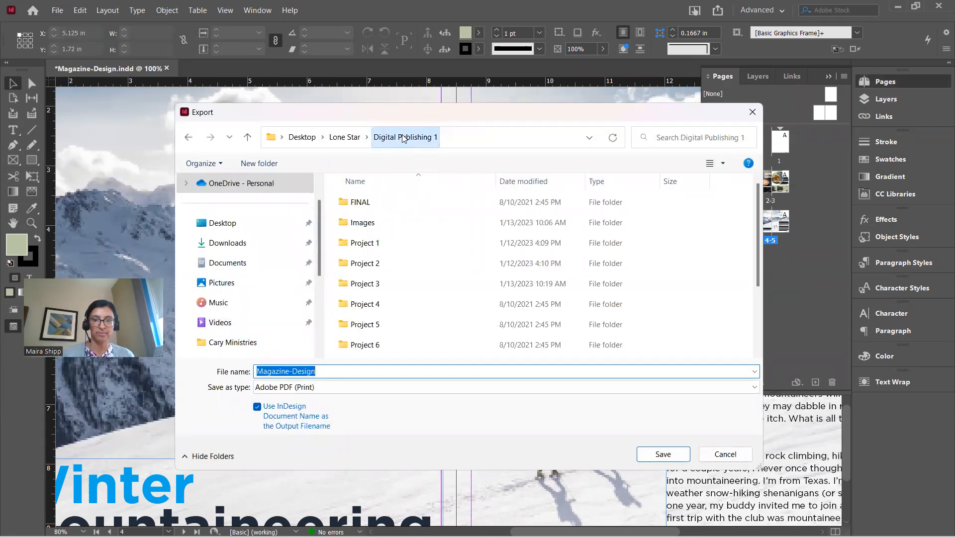
double_click(373, 283)
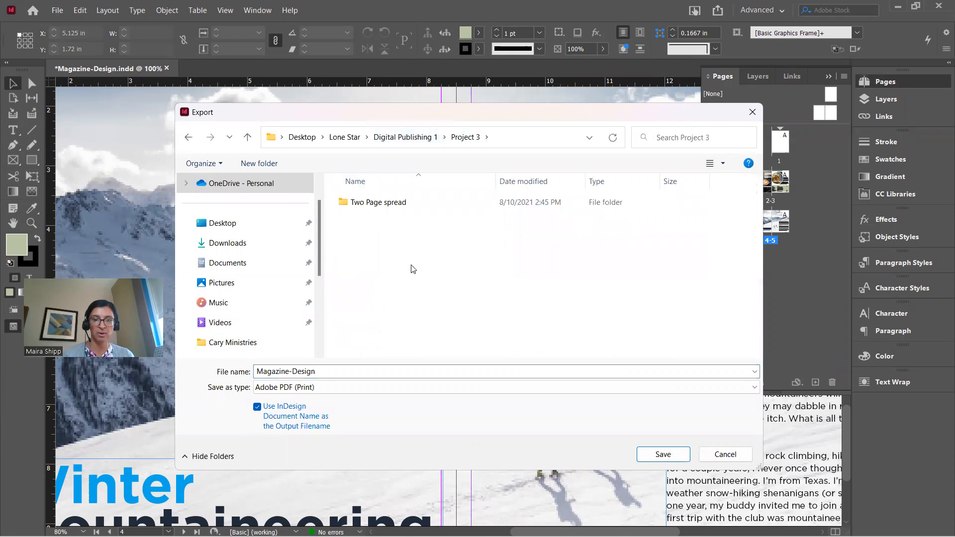
double_click(339, 374)
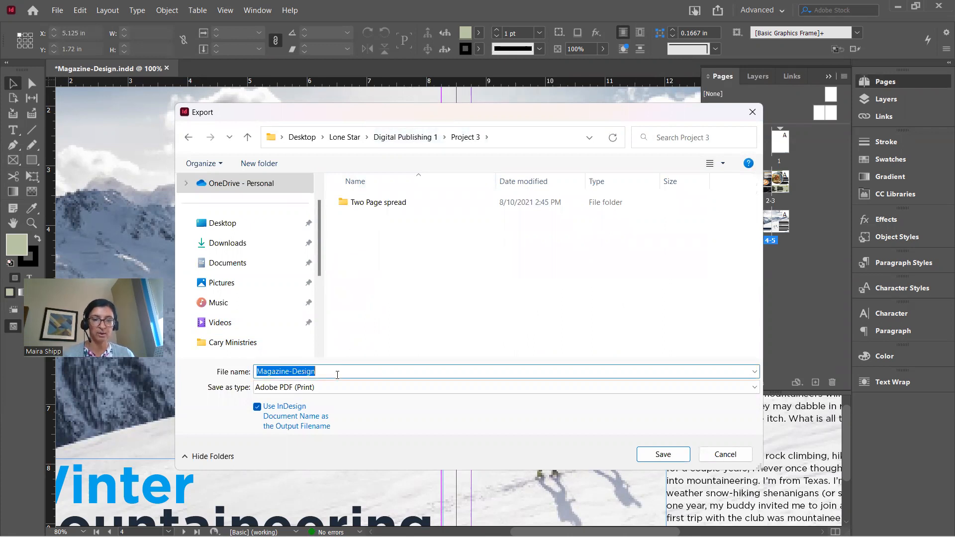
type("Mountainee")
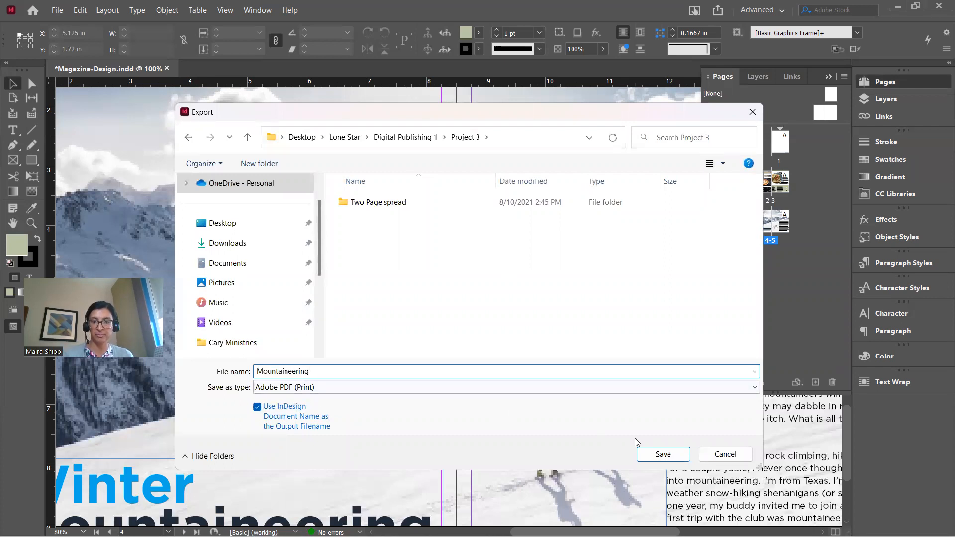
left_click(663, 454)
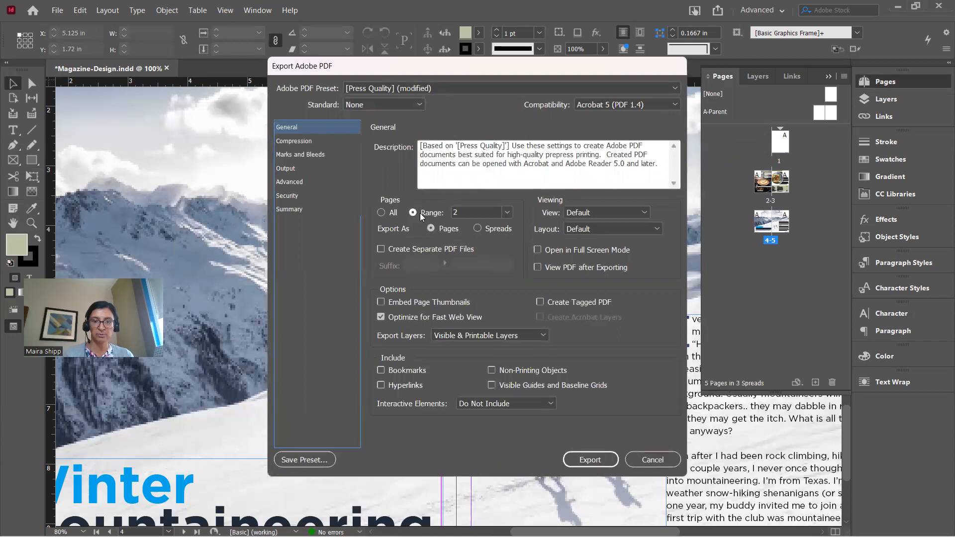
Limit the PDF export to the page range 4-5, output it as spreads, and run the export
left_click(465, 213)
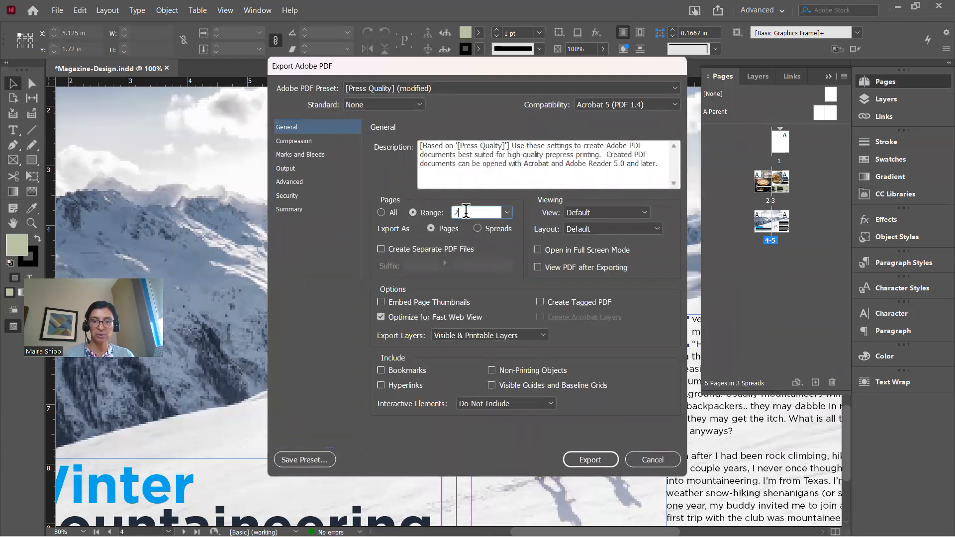
left_click_drag(461, 212, 438, 214)
type("4-5")
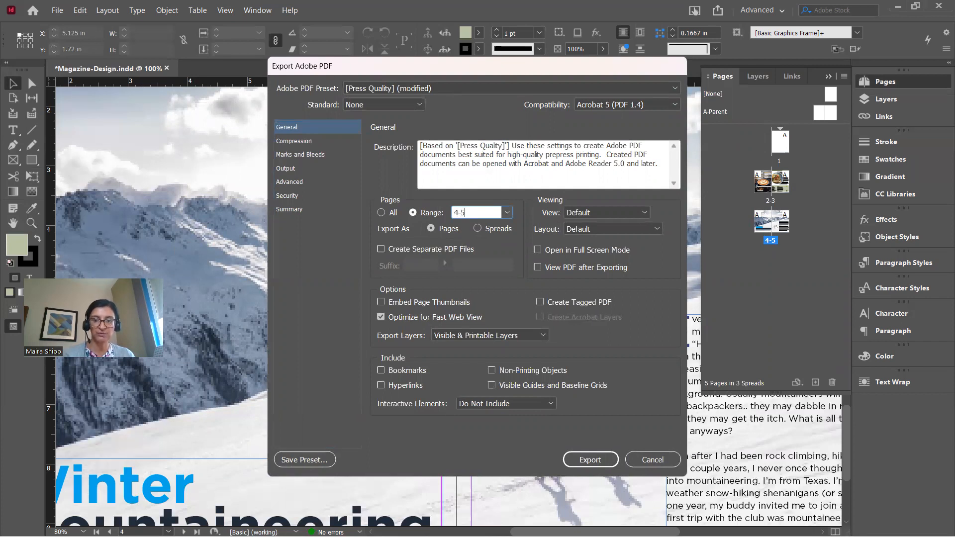
left_click(478, 229)
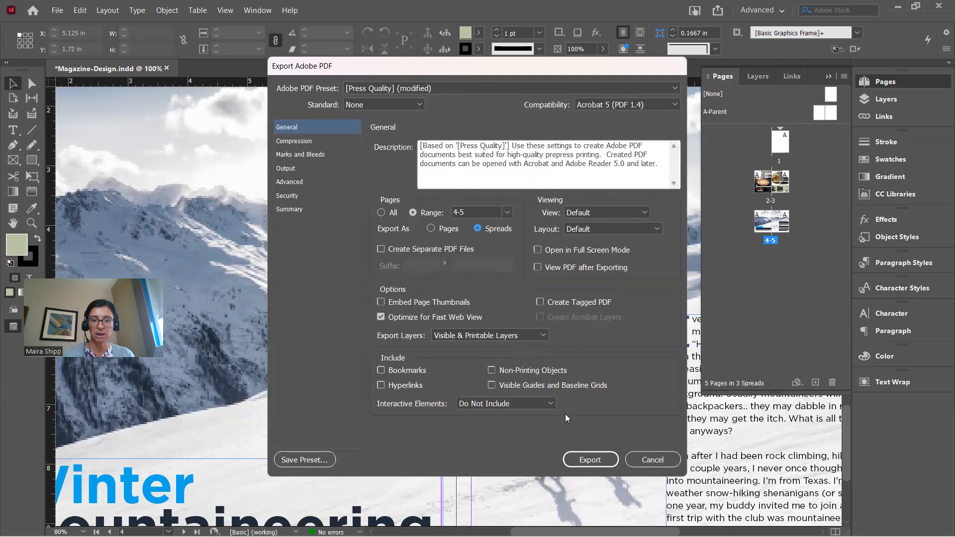
left_click(590, 460)
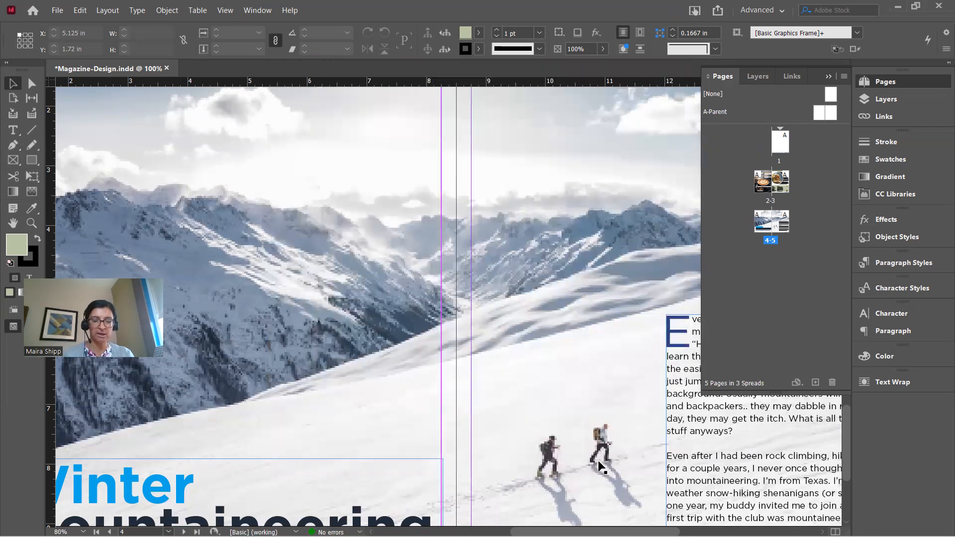
Switch to Adobe Acrobat Pro, open Mountaineering.pdf from the Project 3 folder, and view the whole exported spread at 50% zoom
key("alt+Tab")
key("alt+Tab")
key("alt+Tab")
key("alt+Tab")
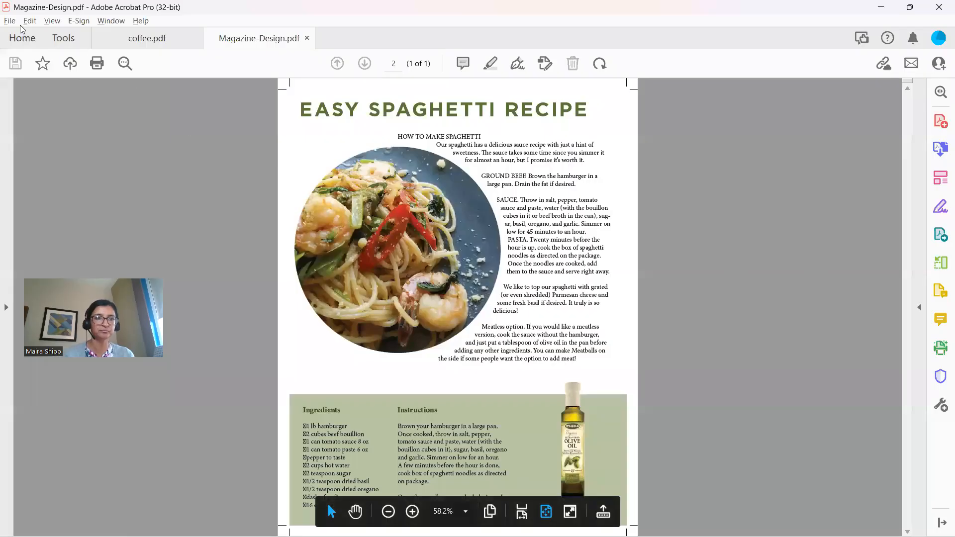
left_click(10, 21)
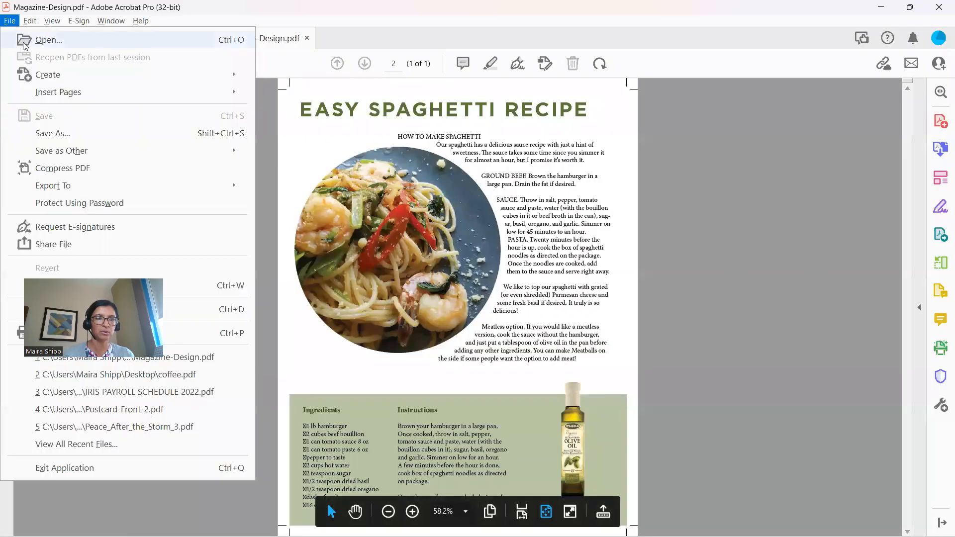
left_click(50, 42)
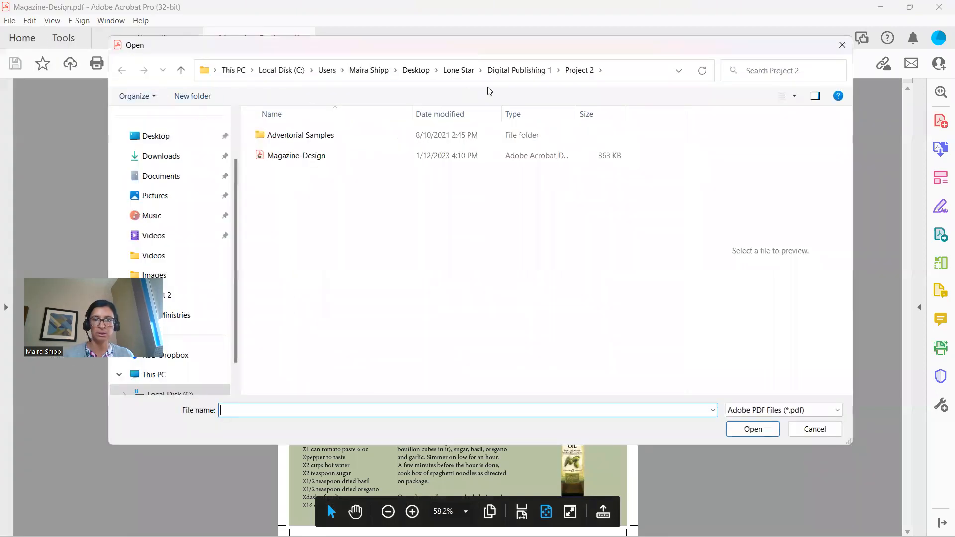
left_click(510, 79)
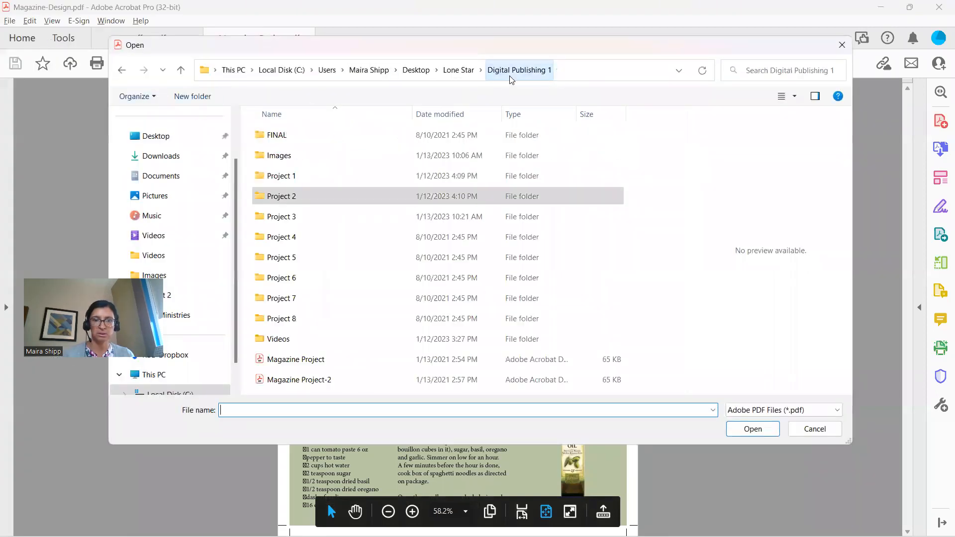
double_click(286, 220)
double_click(298, 155)
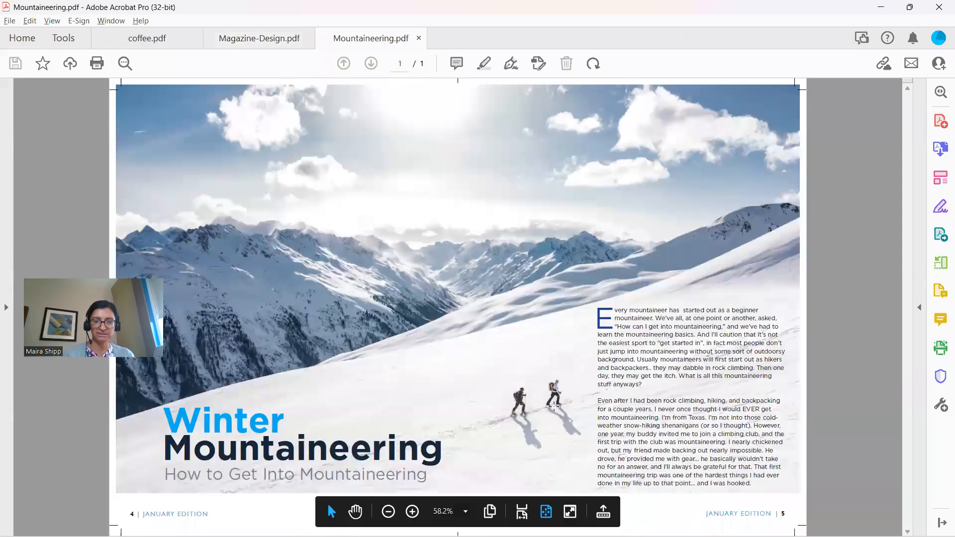
left_click(388, 513)
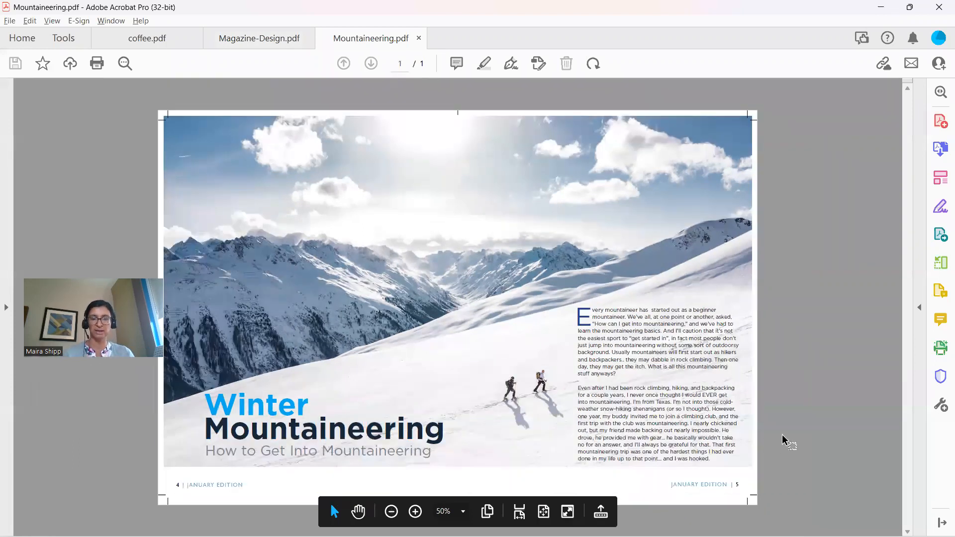